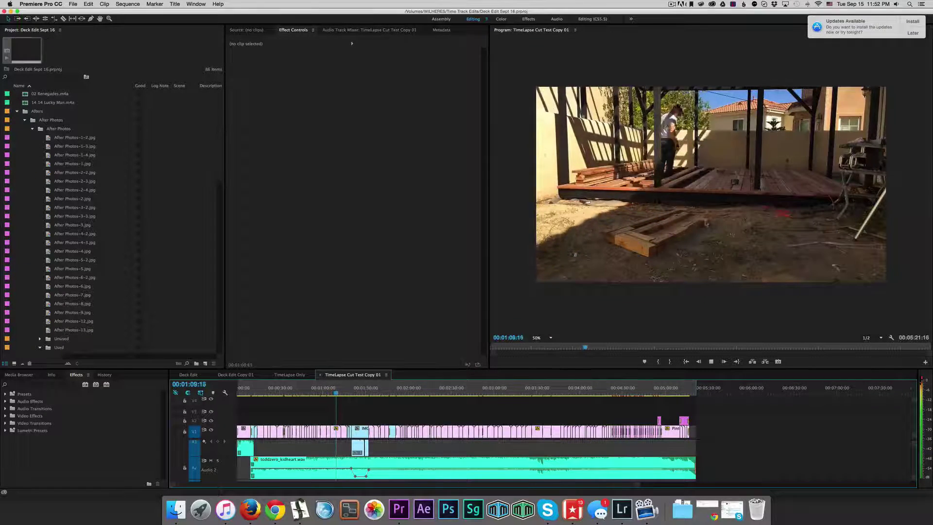
# Collapse the After Photos and Afters bins, and expand the TimeLapse bin in the project
pyautogui.click(330, 393)
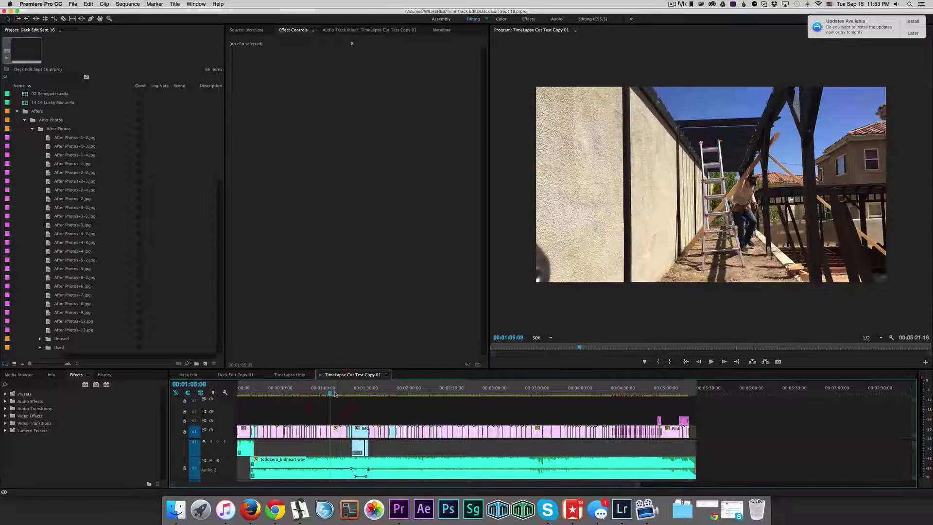
pyautogui.click(32, 129)
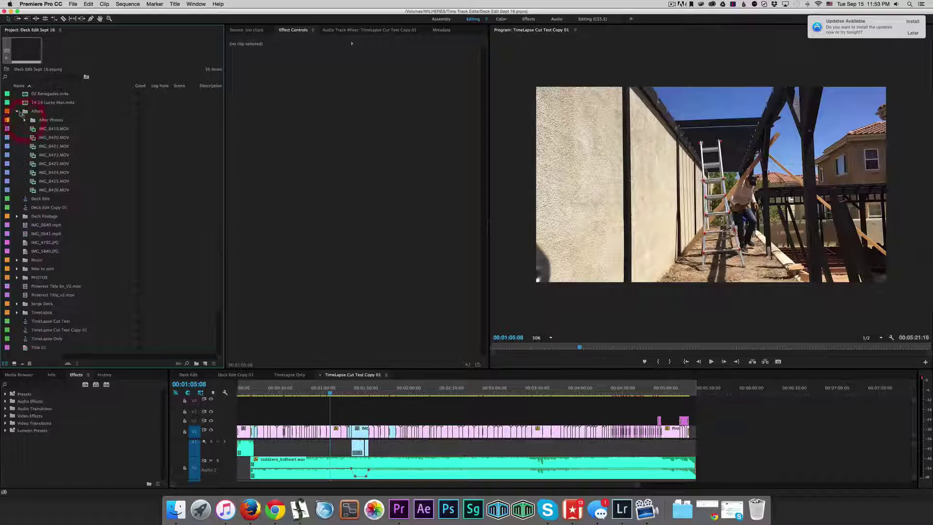
pyautogui.click(17, 111)
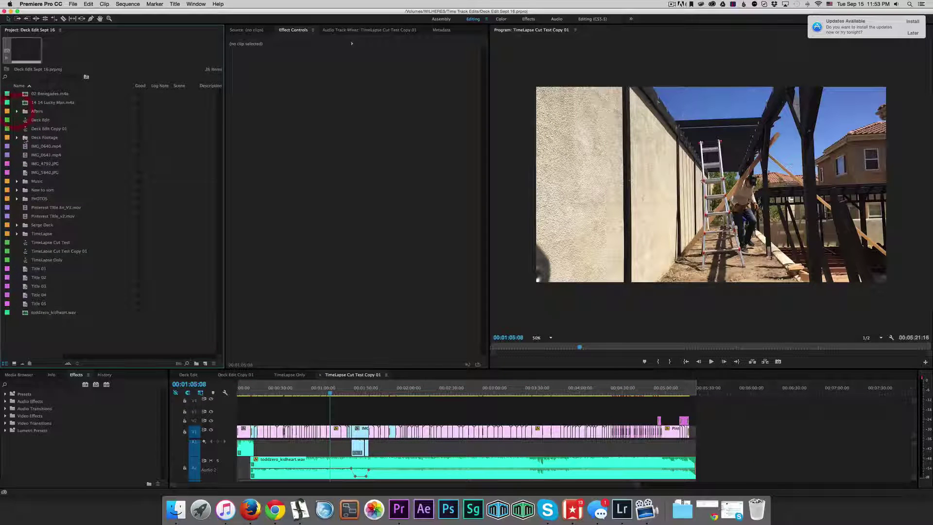
pyautogui.click(17, 233)
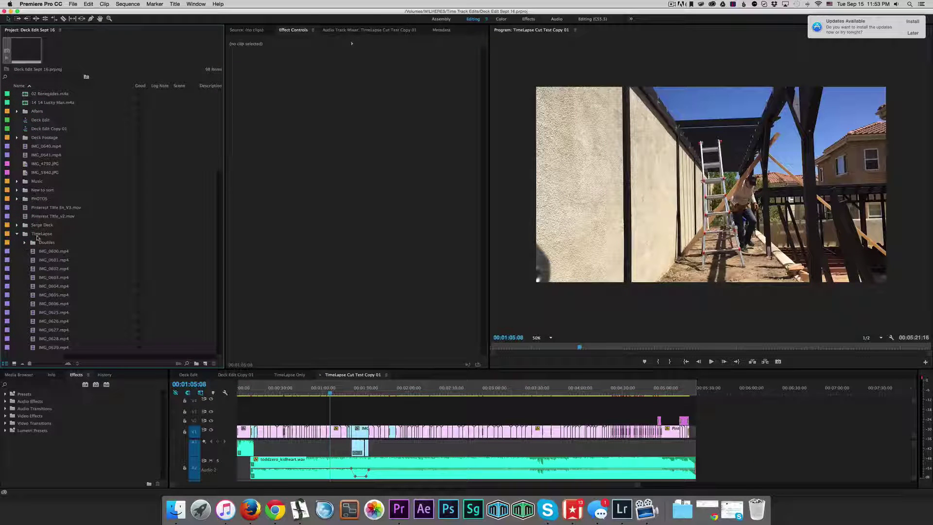
pyautogui.scroll(-3, 36, 233)
# Create a new sequence from the IMG_0600.mp4 clip in the TimeLapse bin
pyautogui.click(33, 200)
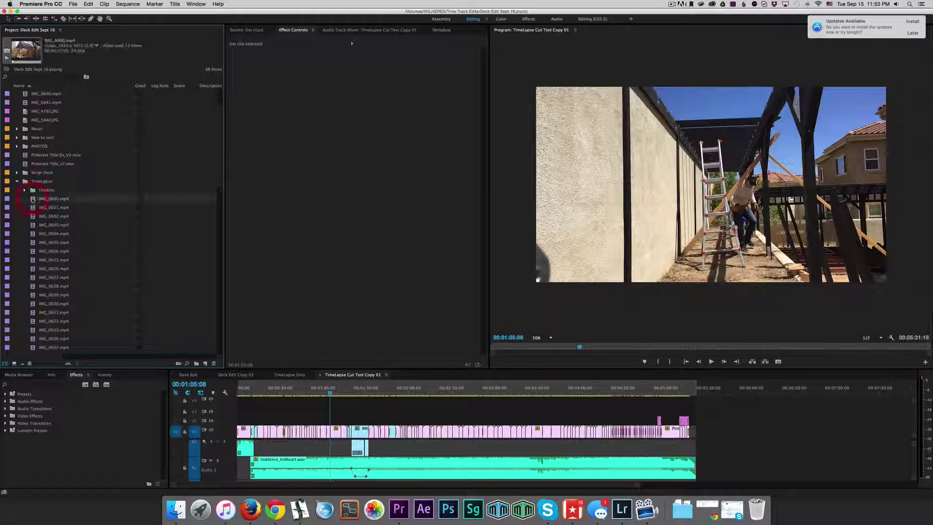
pyautogui.rightClick(34, 200)
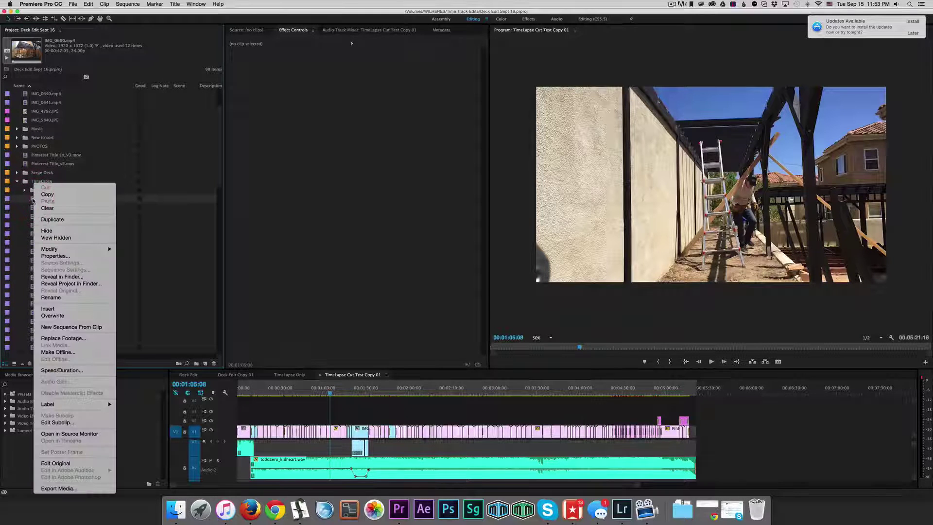
pyautogui.click(74, 327)
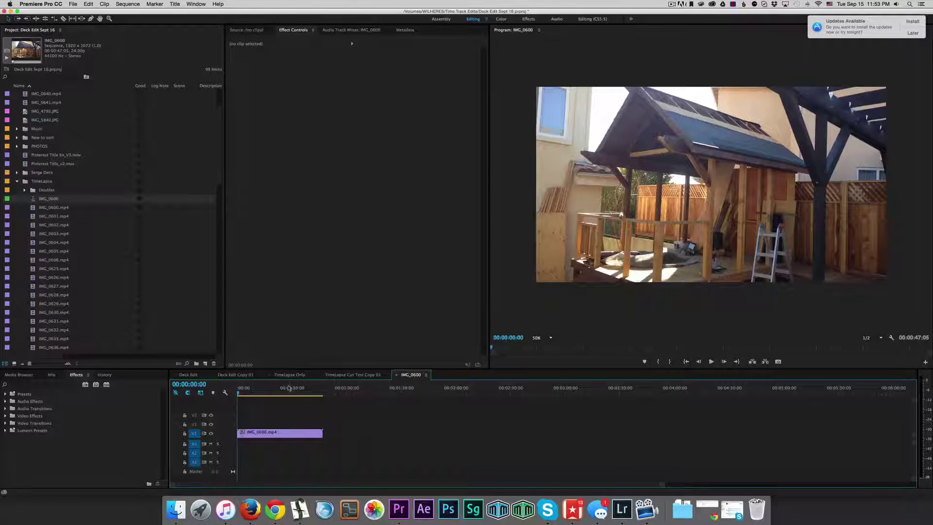
# Rename the new IMG_0600 sequence to "Tutorial Video"
pyautogui.click(49, 198)
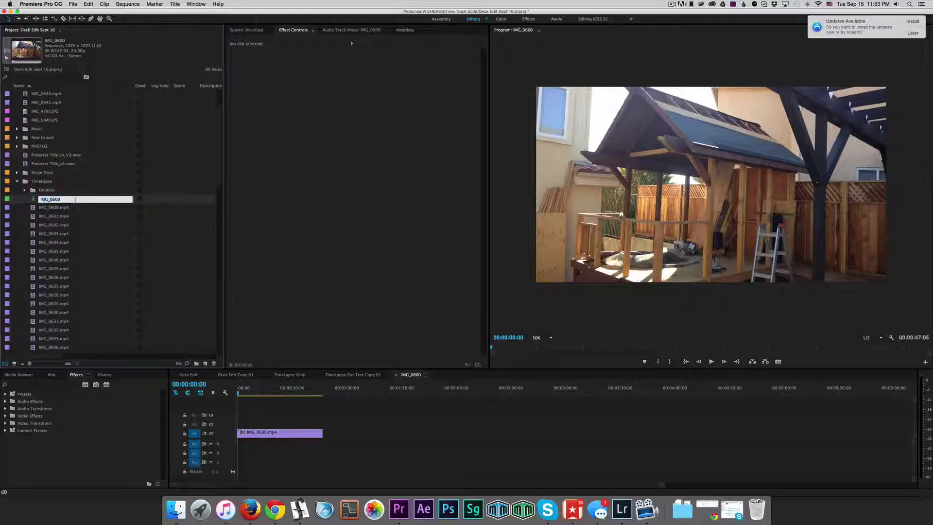
pyautogui.write('Tutorial ')
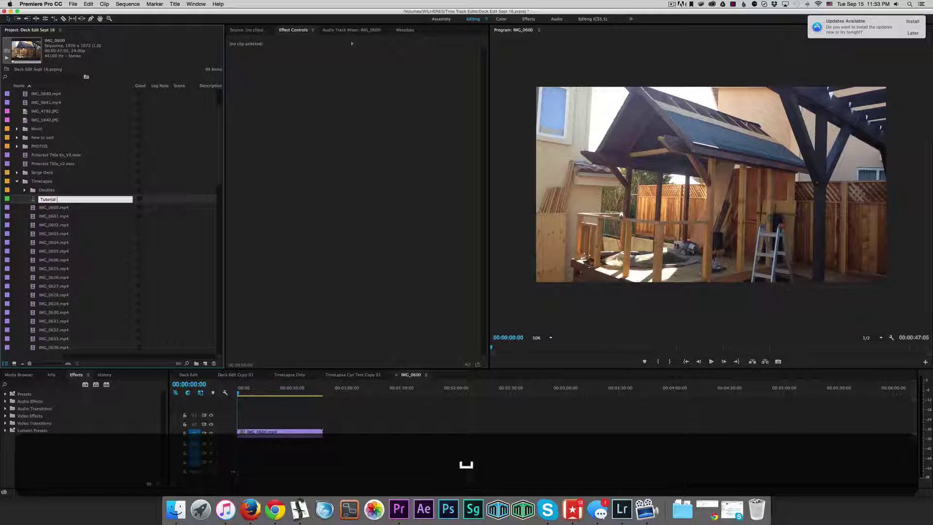
pyautogui.write('Video')
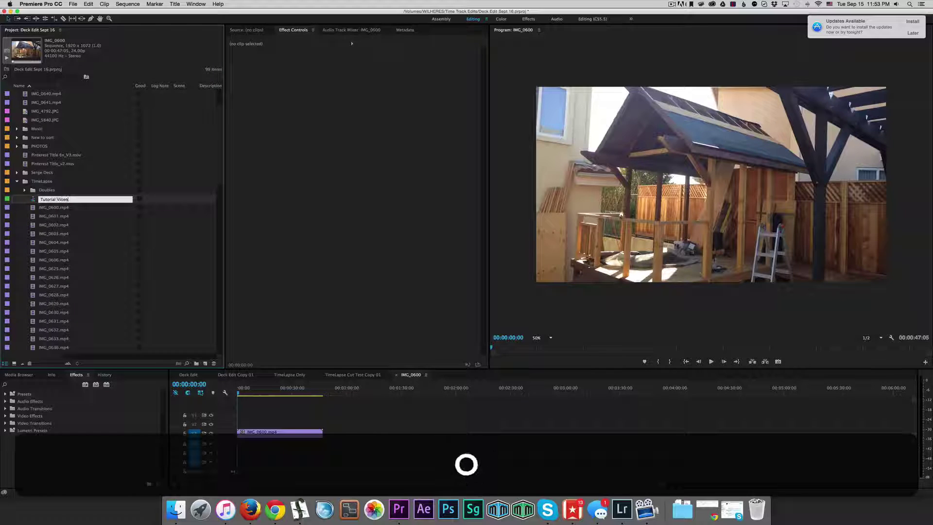
pyautogui.press('Return')
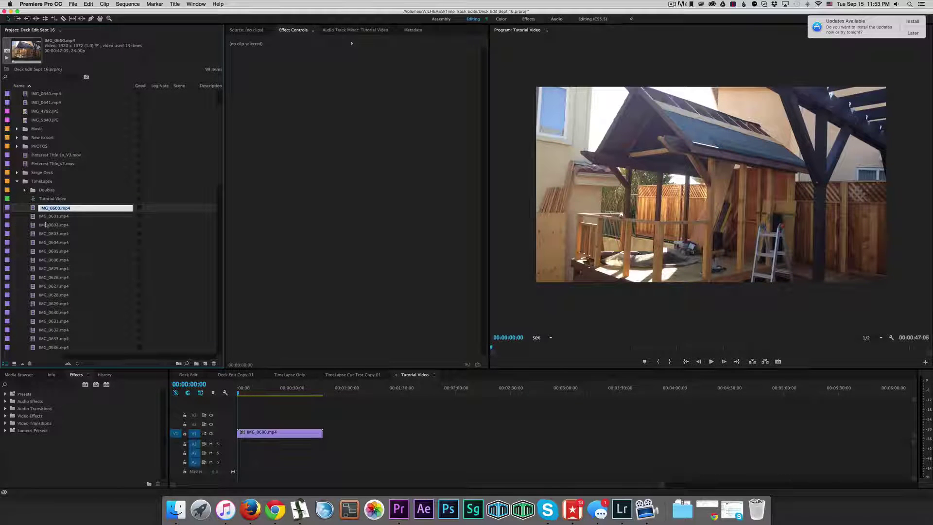
pyautogui.press('Escape')
# Place all the video clips of the TimeLapse bin, starting with IMG_0600.mp4, at the beginning of the Tutorial Video sequence's V1 track
pyautogui.scroll(-10, 34, 210)
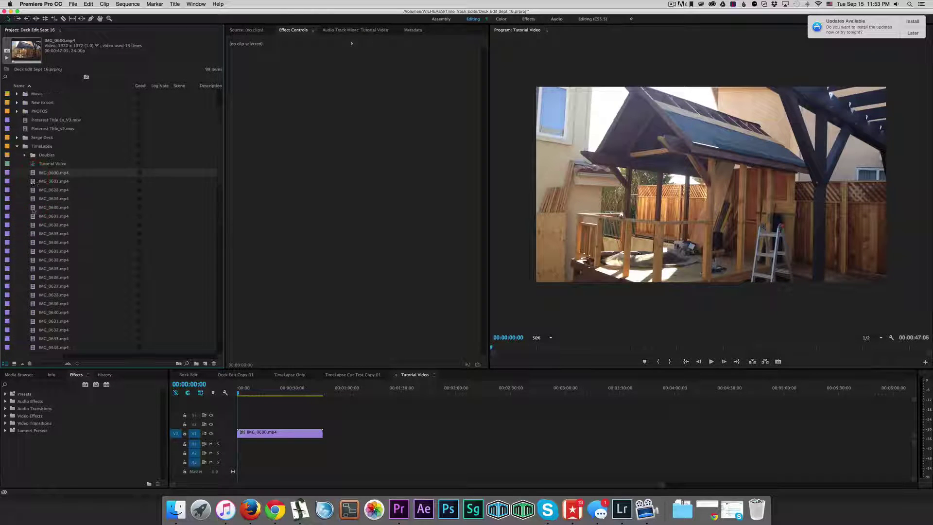
pyautogui.scroll(-5, 34, 210)
pyautogui.press('shift')
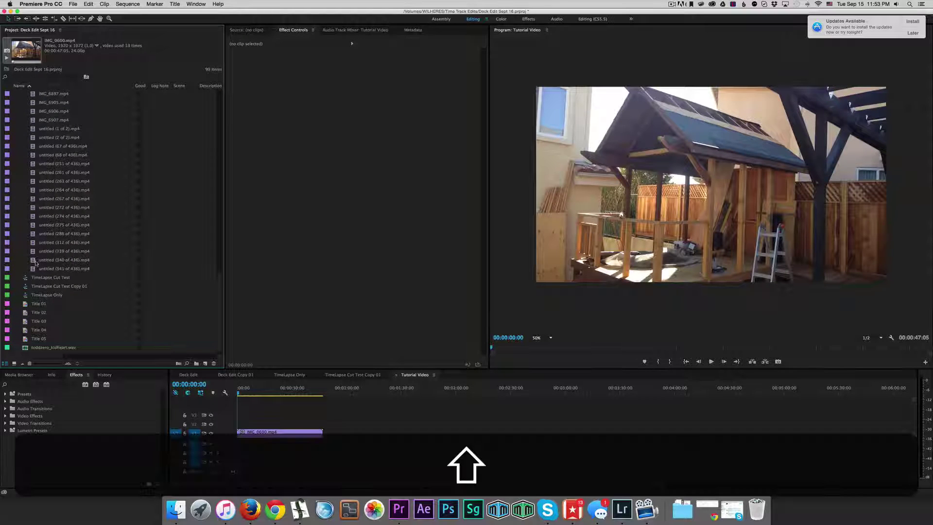
pyautogui.keyDown('shift'); pyautogui.click(33, 267); pyautogui.keyUp('shift')
pyautogui.scroll(15, 48, 253)
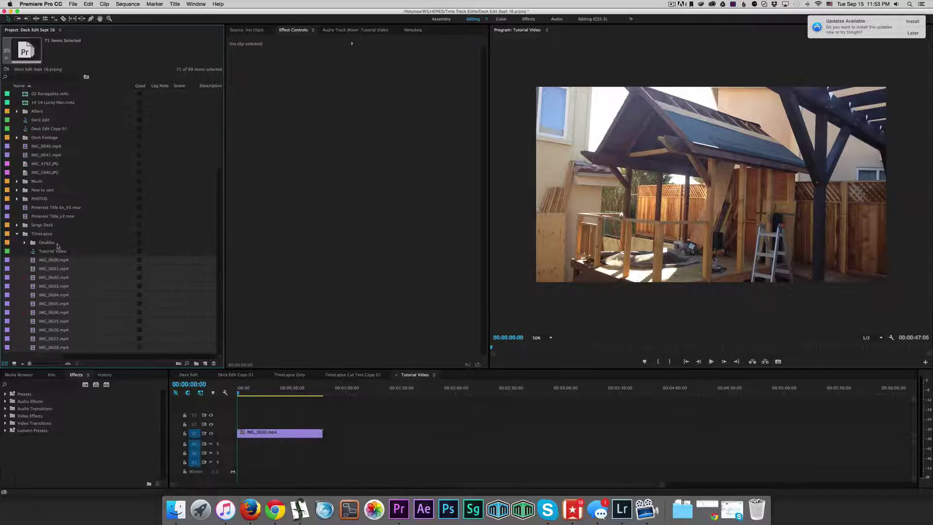
pyautogui.moveTo(35, 261); pyautogui.dragTo(234, 434)
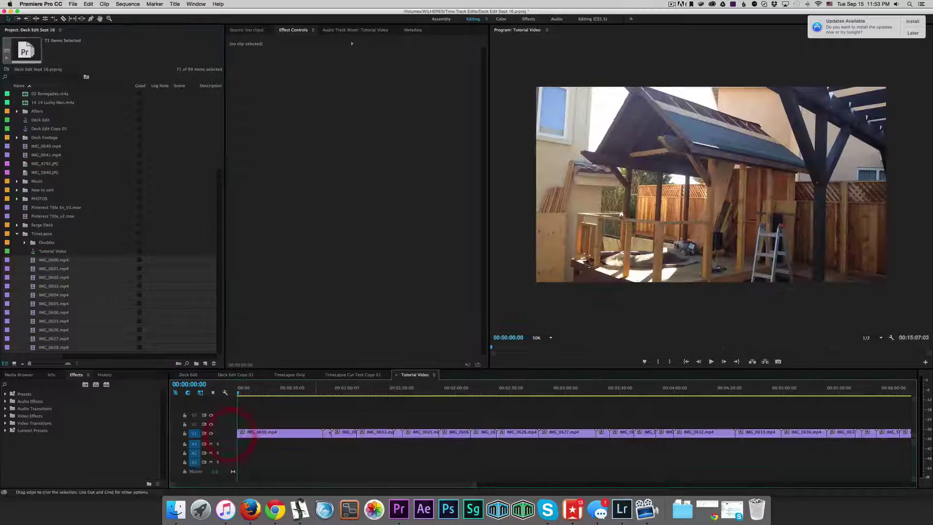
# Review the full length of the Tutorial Video timeline and compare it with the TimeLapse Cut Test Copy 01 sequence
pyautogui.keyDown('alt'); pyautogui.scroll(-5, 335, 430); pyautogui.keyUp('alt')
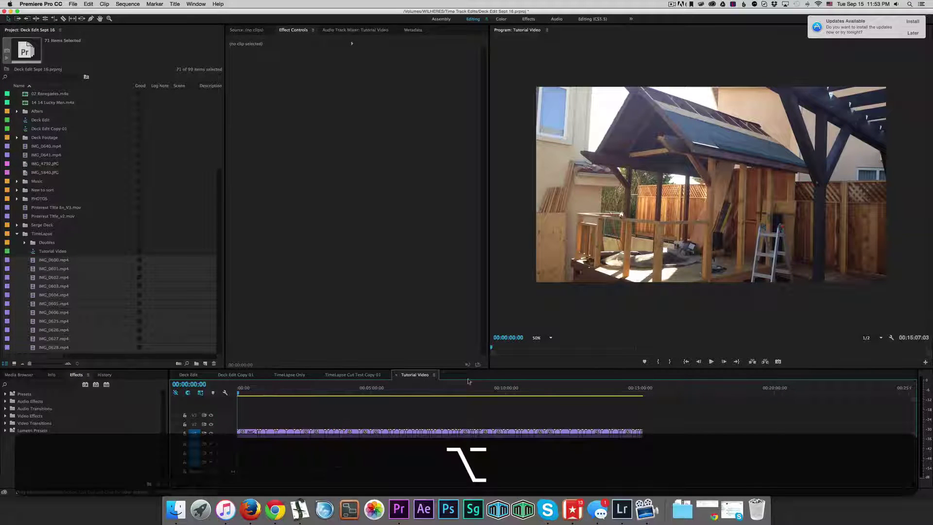
pyautogui.moveTo(617, 392); pyautogui.dragTo(556, 391)
pyautogui.click(362, 375)
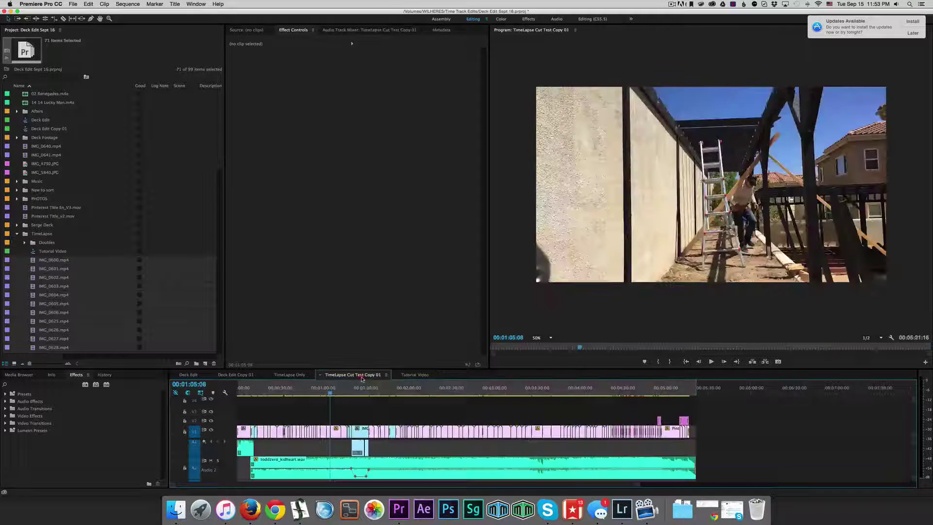
pyautogui.click(690, 389)
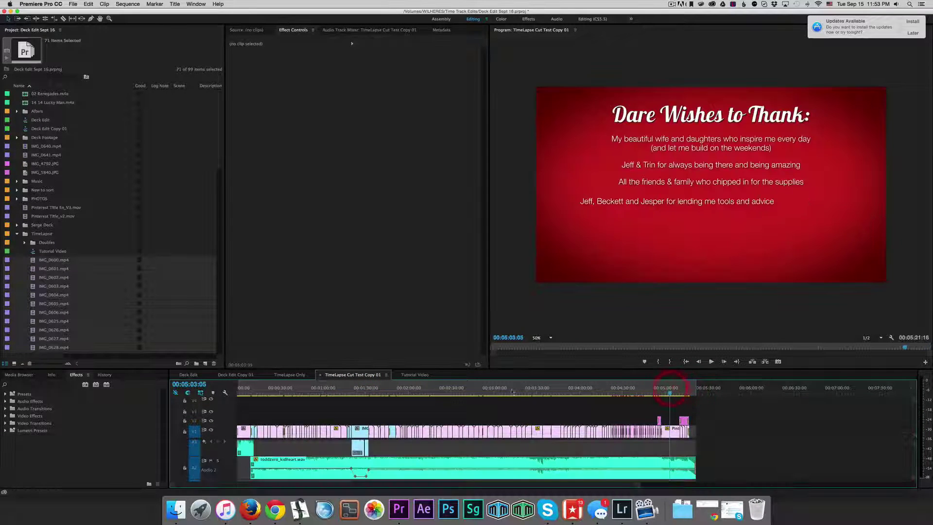
pyautogui.click(323, 391)
pyautogui.click(418, 375)
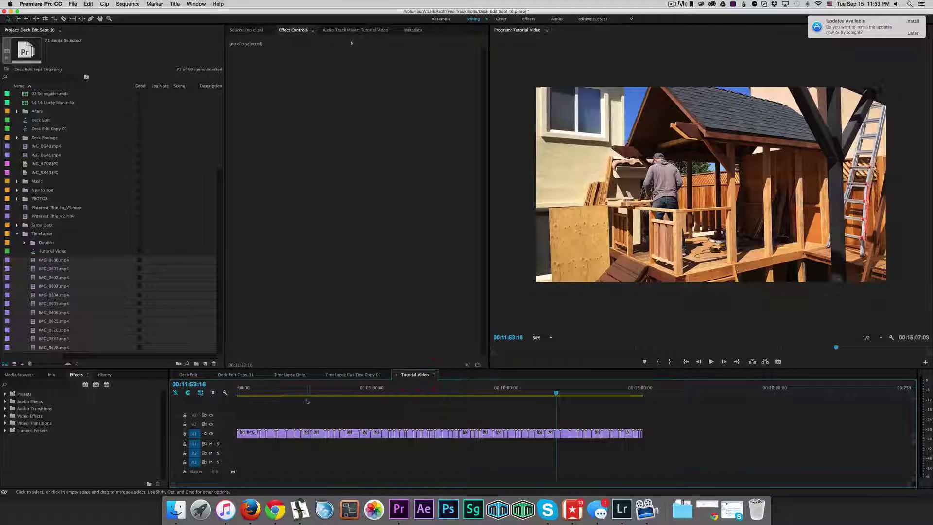
pyautogui.click(250, 395)
pyautogui.keyDown('alt'); pyautogui.scroll(5, 285, 418); pyautogui.keyUp('alt')
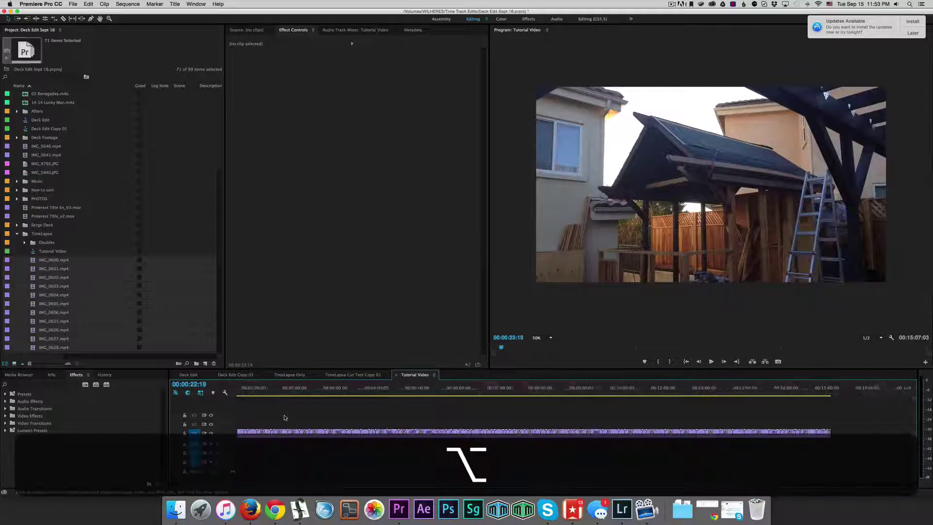
pyautogui.keyDown('alt'); pyautogui.scroll(-6, 285, 418); pyautogui.keyUp('alt')
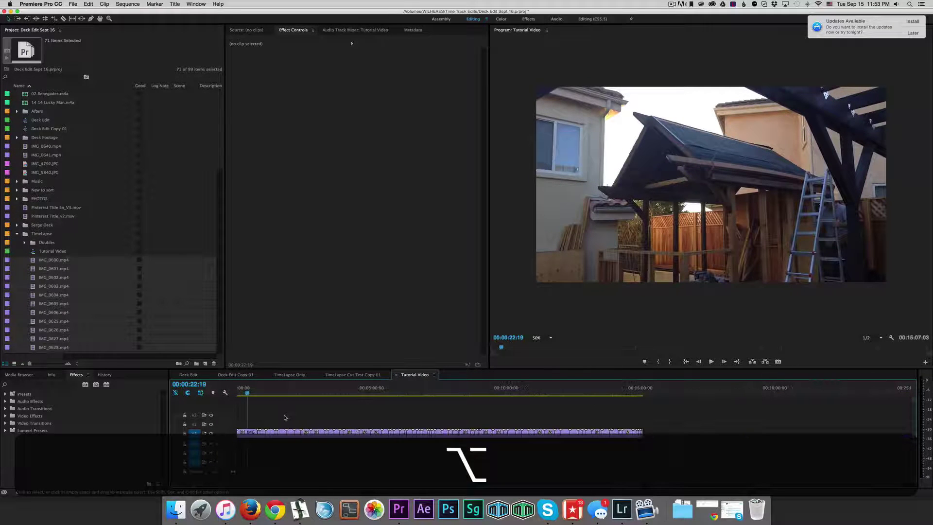
# Delete all clips from the Tutorial Video sequence, return the playhead to the start and clear the clip selection in the project
pyautogui.moveTo(248, 394); pyautogui.dragTo(228, 468)
pyautogui.press('BackSpace')
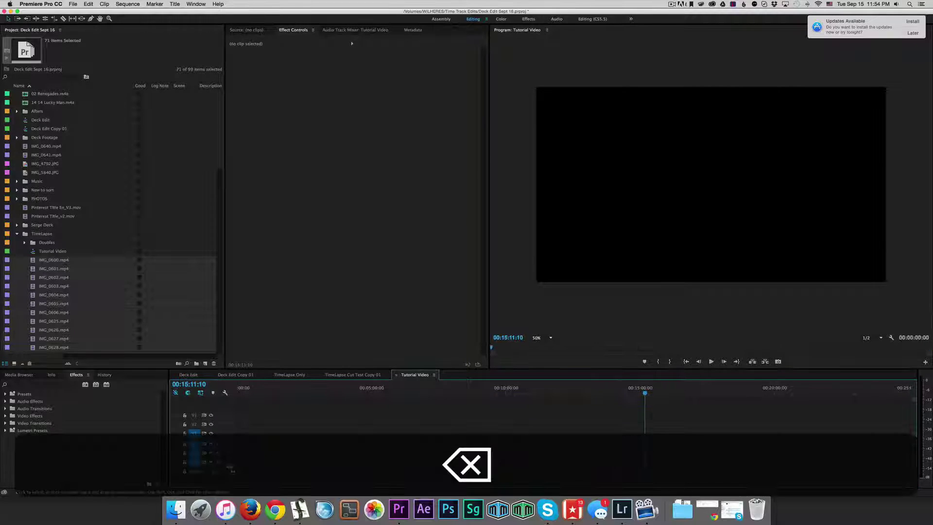
pyautogui.moveTo(258, 388); pyautogui.dragTo(212, 387)
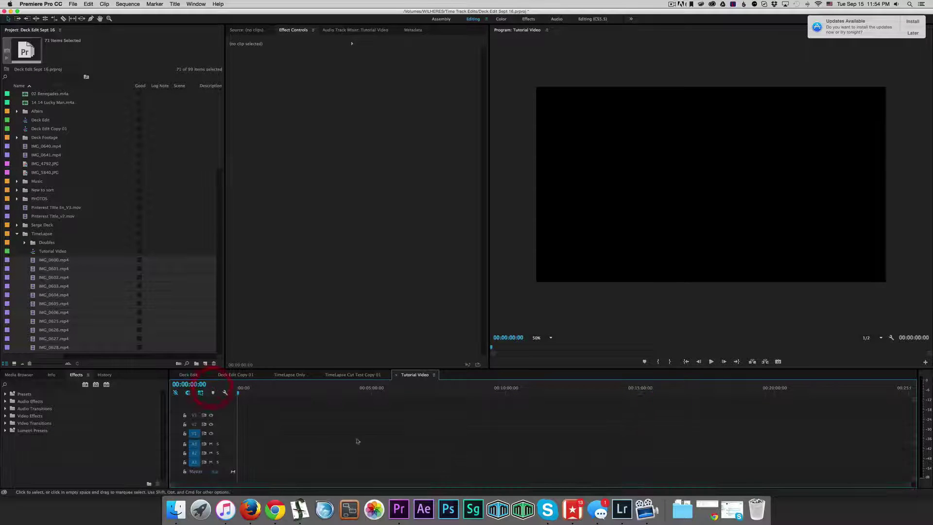
pyautogui.click(22, 279)
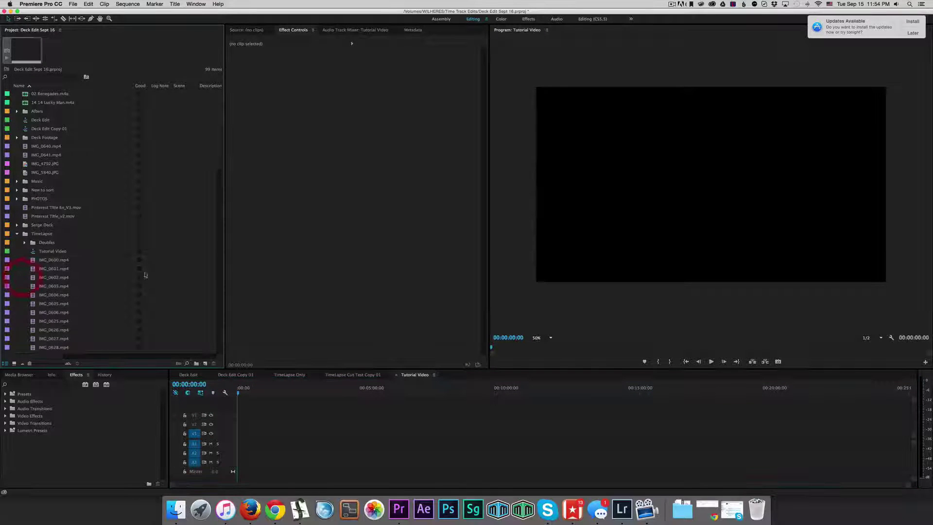
# In the TimeLapse Cut Test Copy 01 sequence, find the IMG_5873.mp4 clip near 00:00:16:08 and reveal it in the project
pyautogui.click(362, 378)
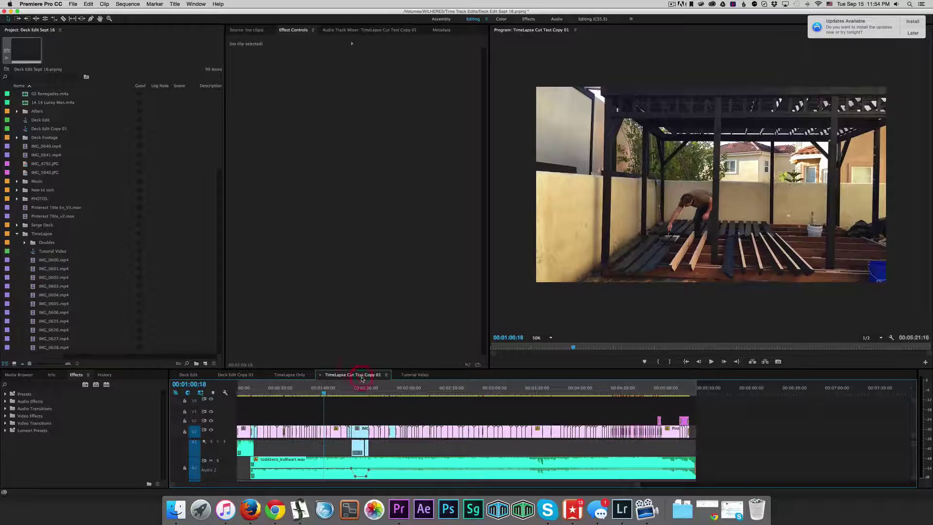
pyautogui.click(250, 391)
pyautogui.moveTo(251, 392); pyautogui.dragTo(253, 392)
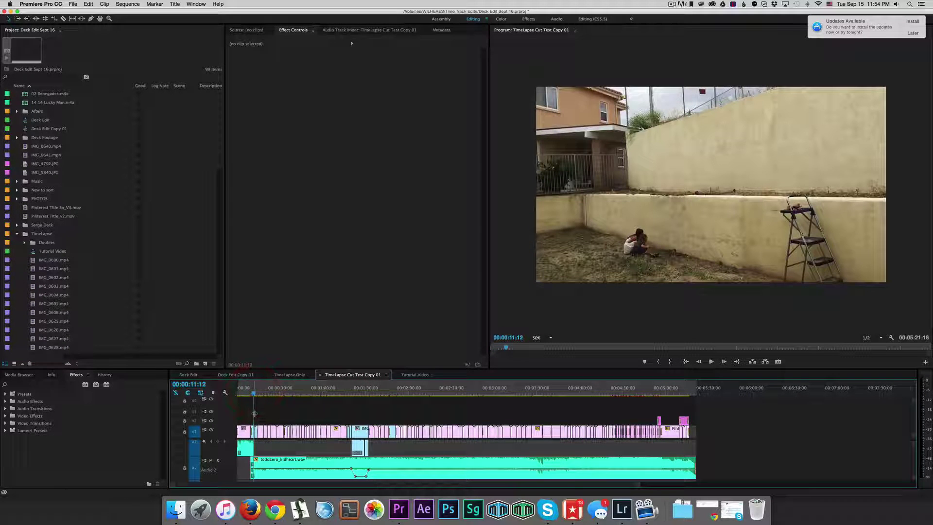
pyautogui.click(260, 392)
pyautogui.scroll(3, 265, 429)
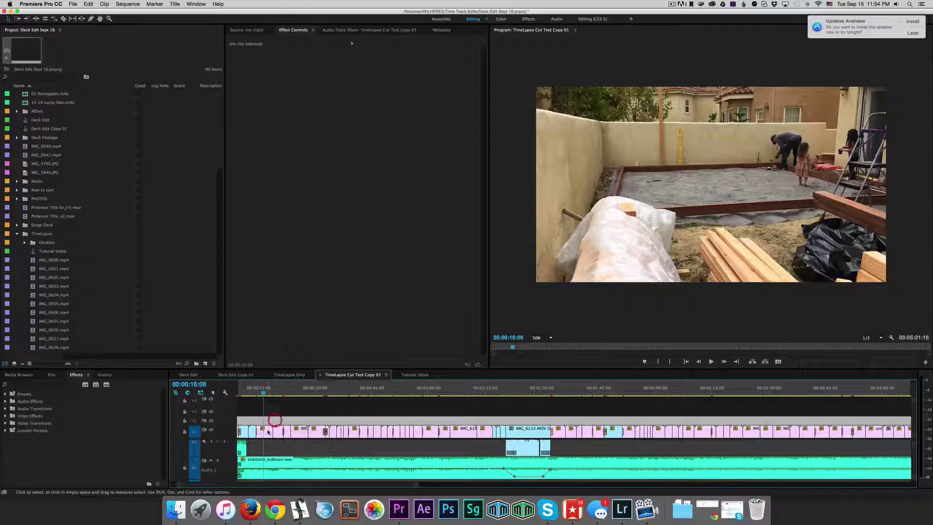
pyautogui.click(266, 431)
pyautogui.rightClick(267, 432)
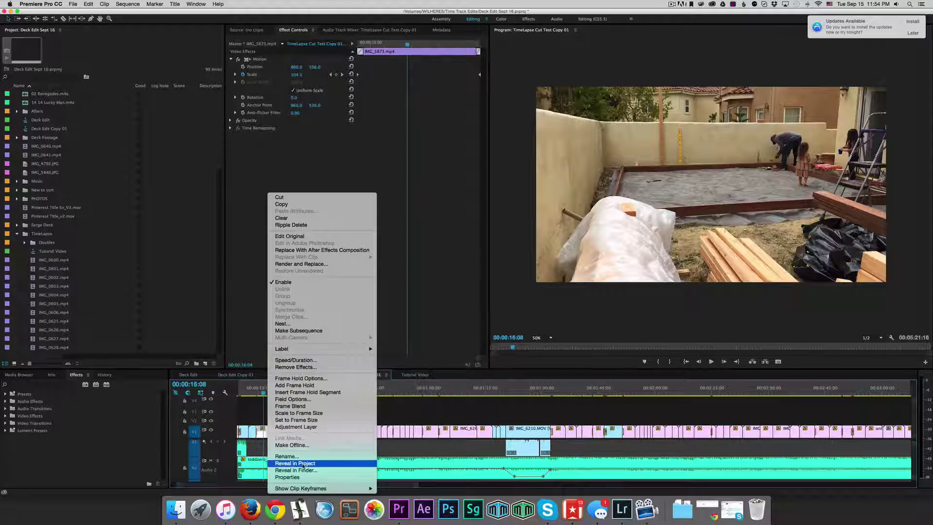
pyautogui.click(304, 465)
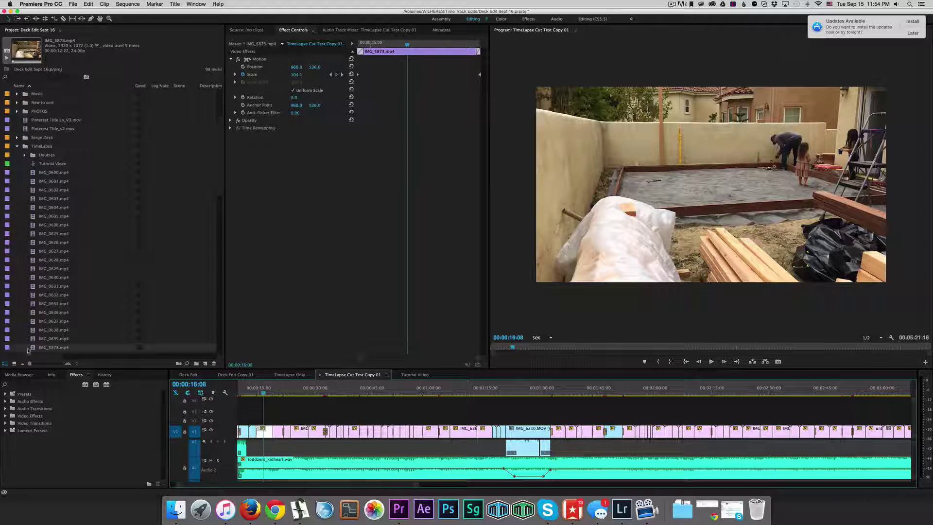
# Place IMG_5873.mp4 at the start of the Tutorial Video sequence's V1 track and inspect the clip from its beginning
pyautogui.click(414, 375)
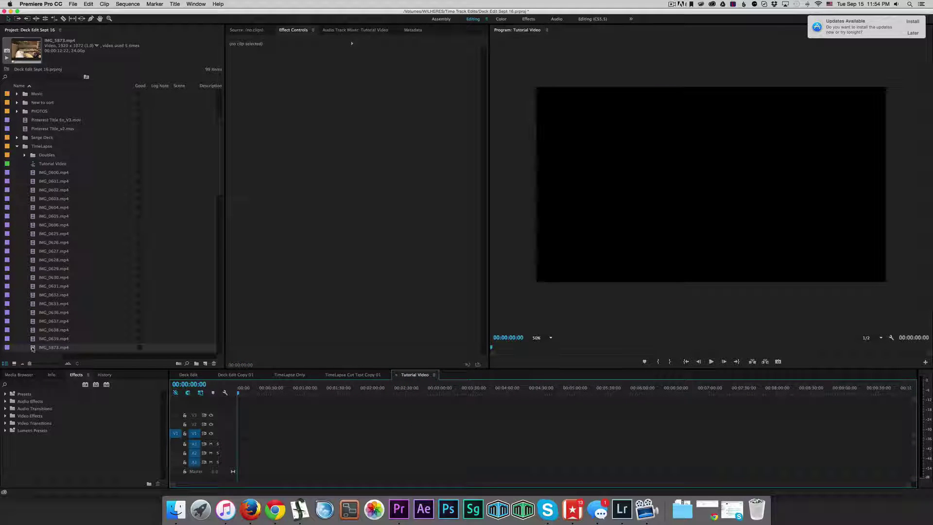
pyautogui.moveTo(32, 349); pyautogui.dragTo(243, 433)
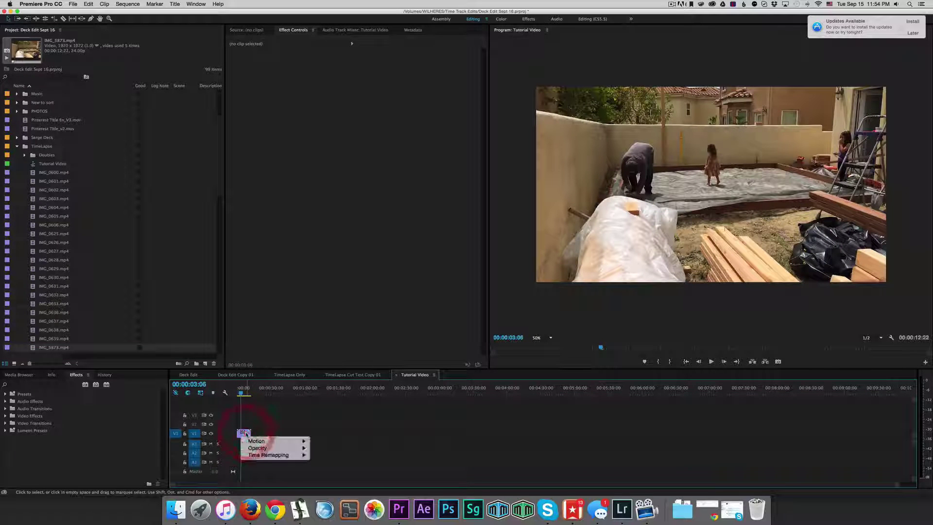
pyautogui.rightClick(246, 434)
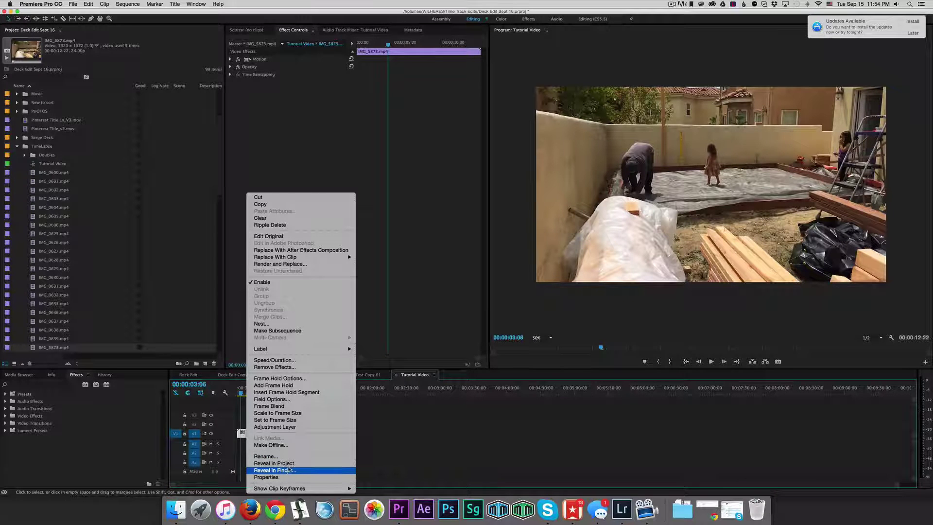
pyautogui.click(319, 463)
pyautogui.moveTo(249, 393); pyautogui.dragTo(224, 395)
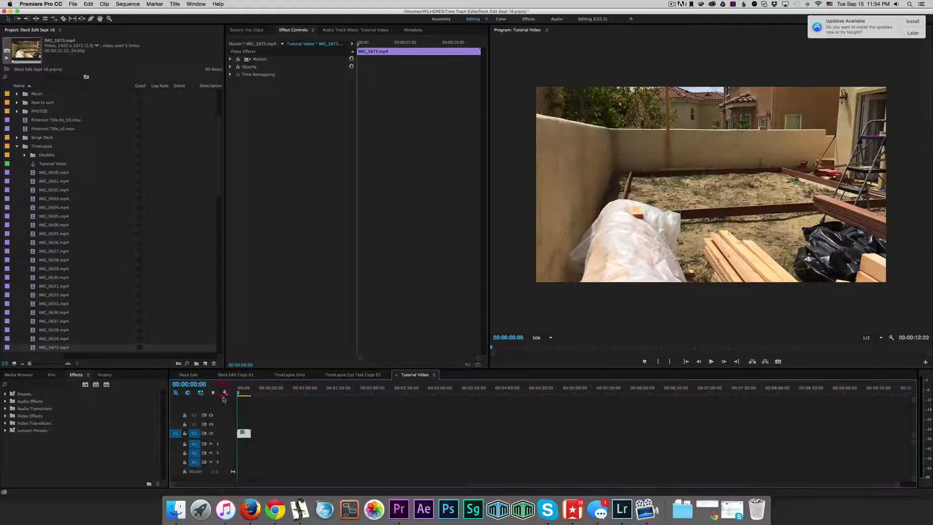
pyautogui.moveTo(174, 486); pyautogui.dragTo(341, 492)
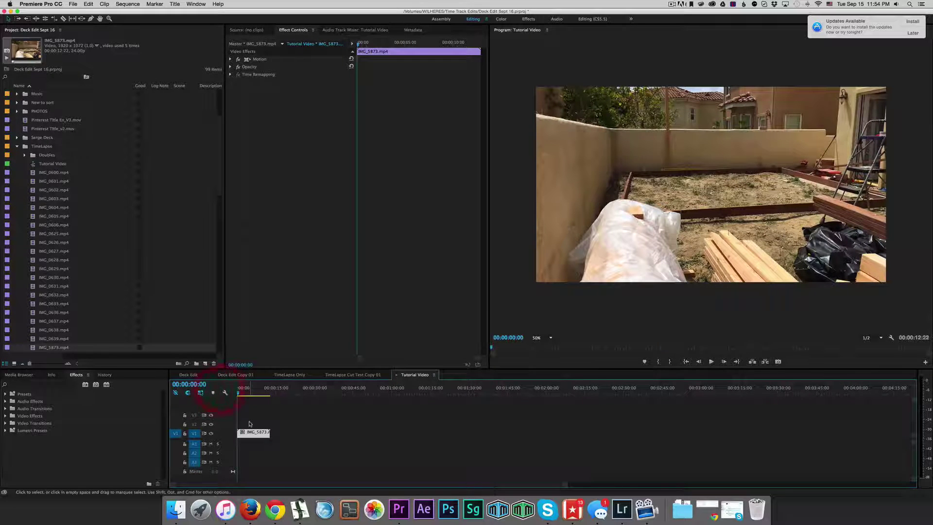
pyautogui.scroll(3, 249, 424)
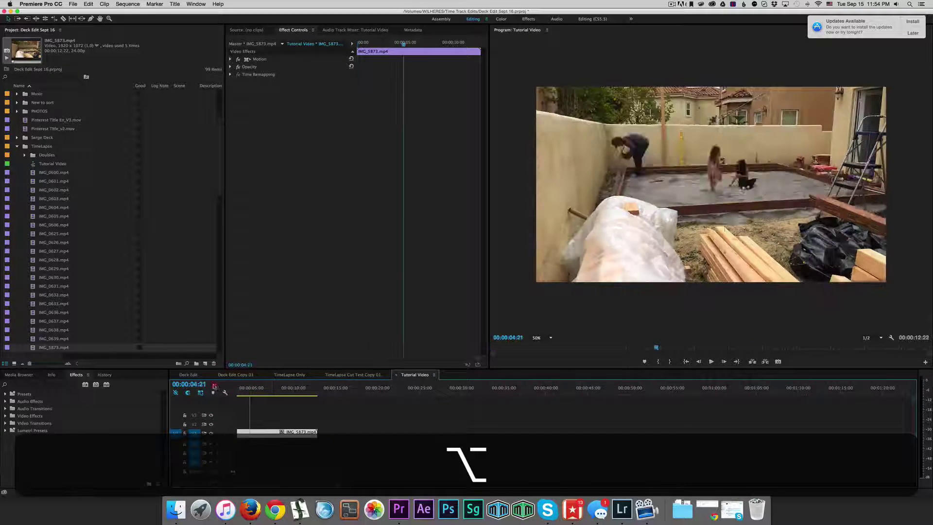
# Play IMG_5873.mp4 through, and rate-stretch it to a duration of about 00:00:04:14 in the Tutorial Video sequence
pyautogui.press('space')
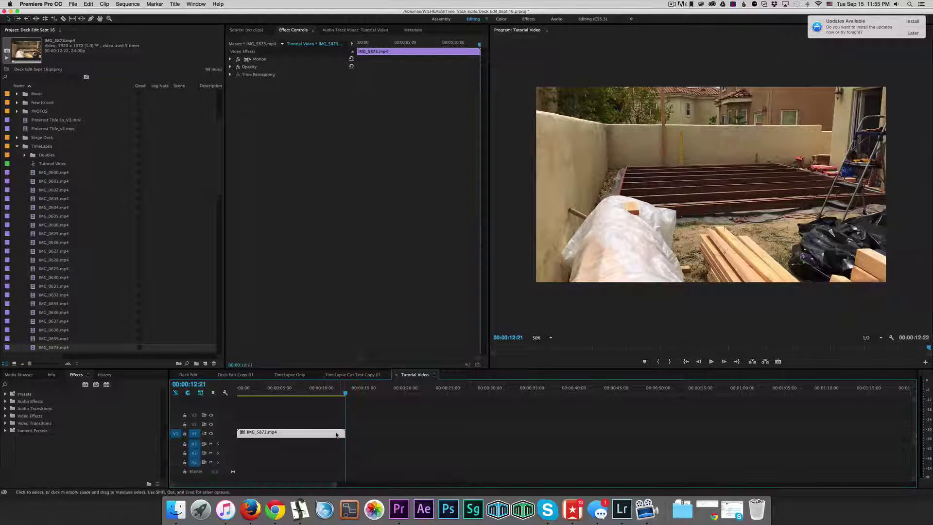
pyautogui.press('r')
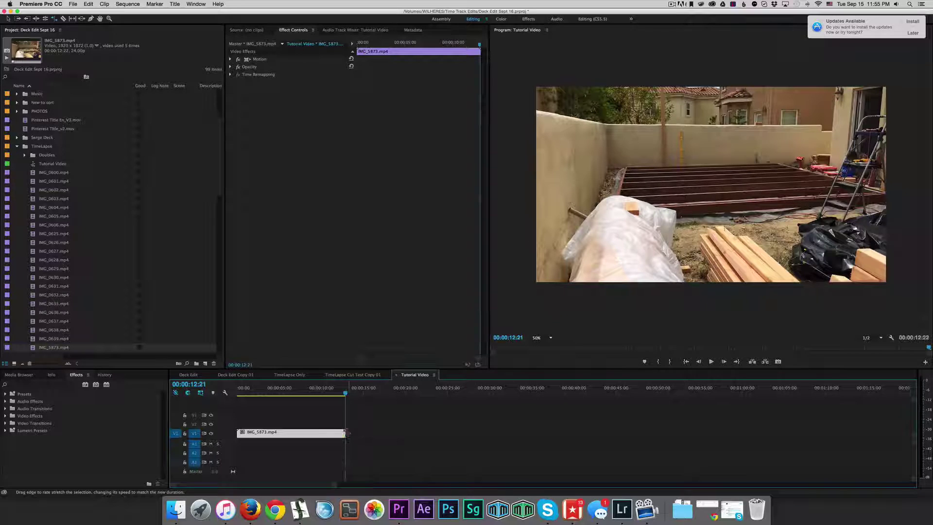
pyautogui.moveTo(345, 433); pyautogui.dragTo(275, 432)
pyautogui.moveTo(290, 391); pyautogui.dragTo(224, 392)
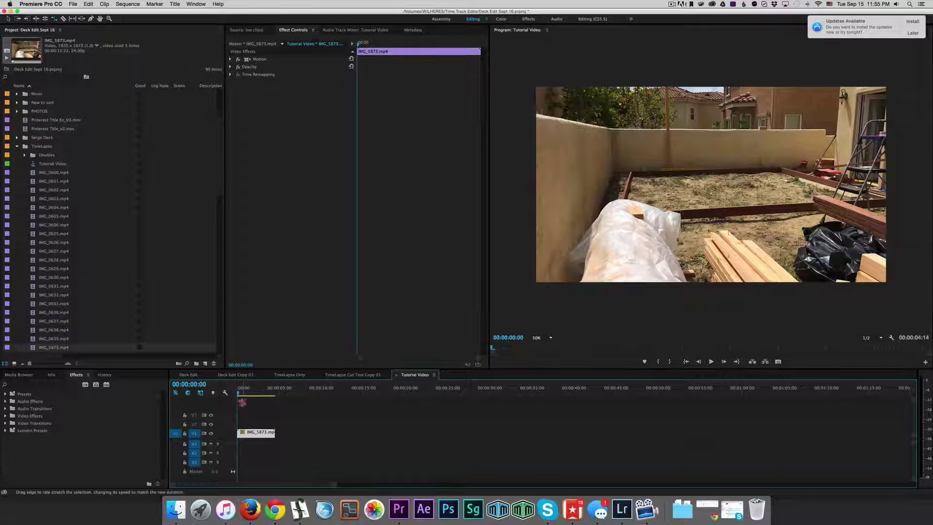
# Play back the rate-stretched IMG_5873.mp4 from its start to judge the speed, and undo the rate stretch
pyautogui.press('space')
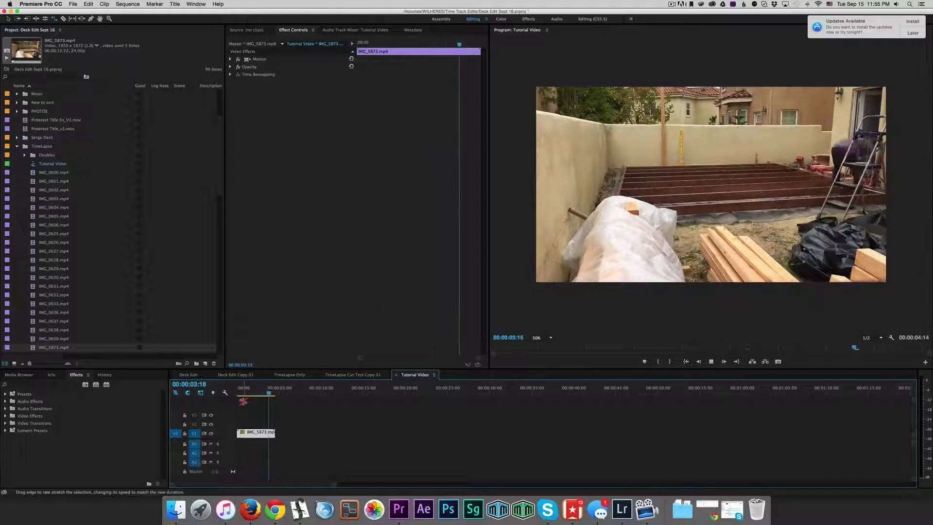
pyautogui.moveTo(275, 393); pyautogui.dragTo(229, 393)
pyautogui.press('space')
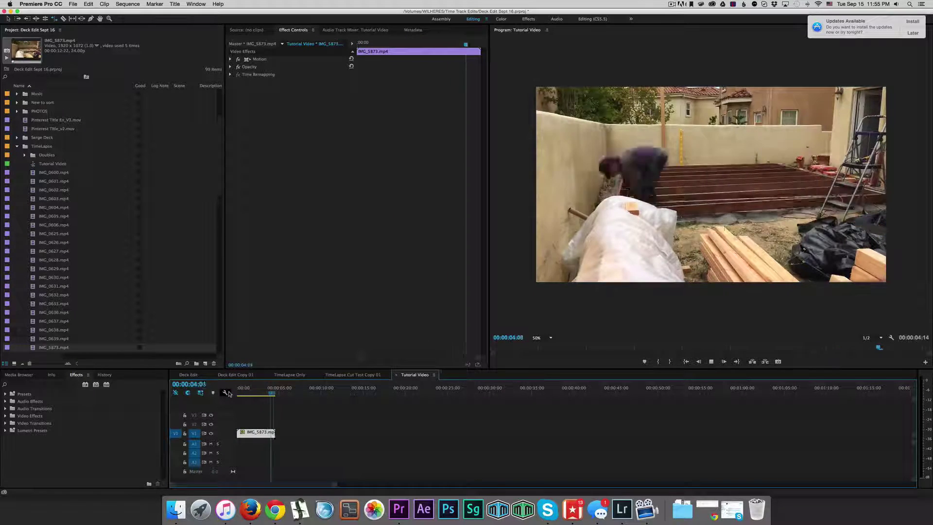
pyautogui.click(238, 391)
pyautogui.moveTo(238, 391); pyautogui.dragTo(224, 391)
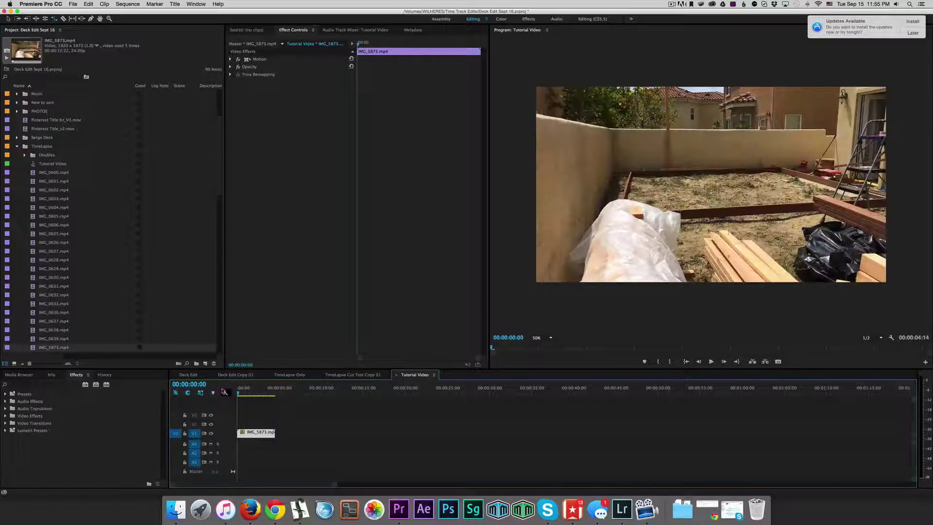
pyautogui.click(269, 393)
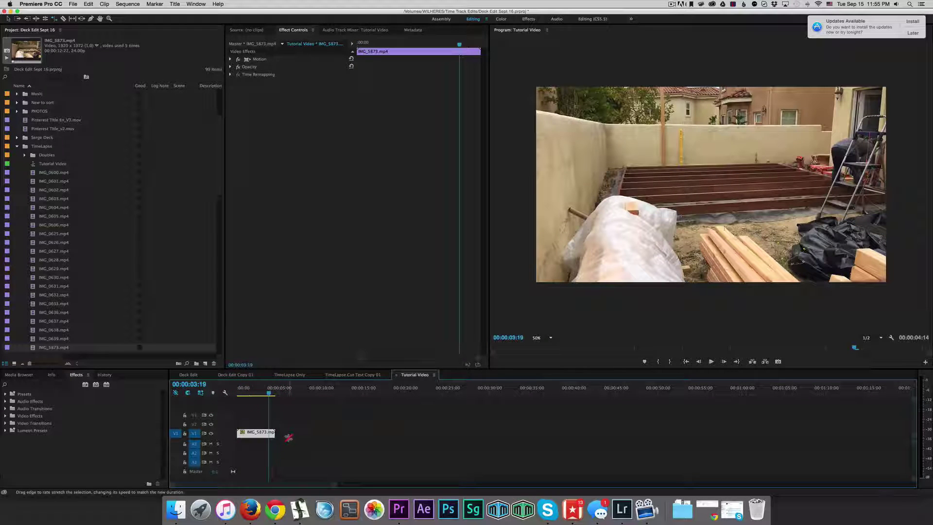
pyautogui.press('super+z')
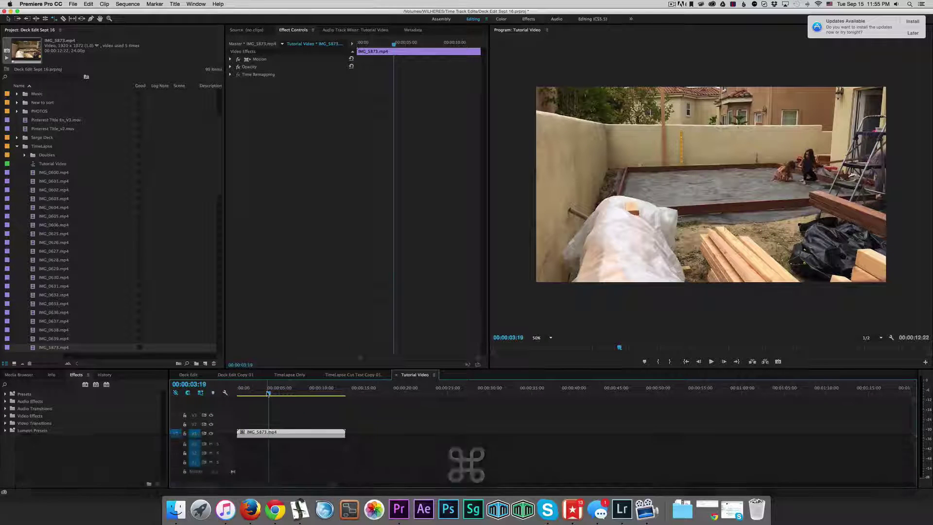
# Try to set the duration of IMG_5873.mp4 to four seconds with Speed/Duration, and undo the change
pyautogui.rightClick(287, 437)
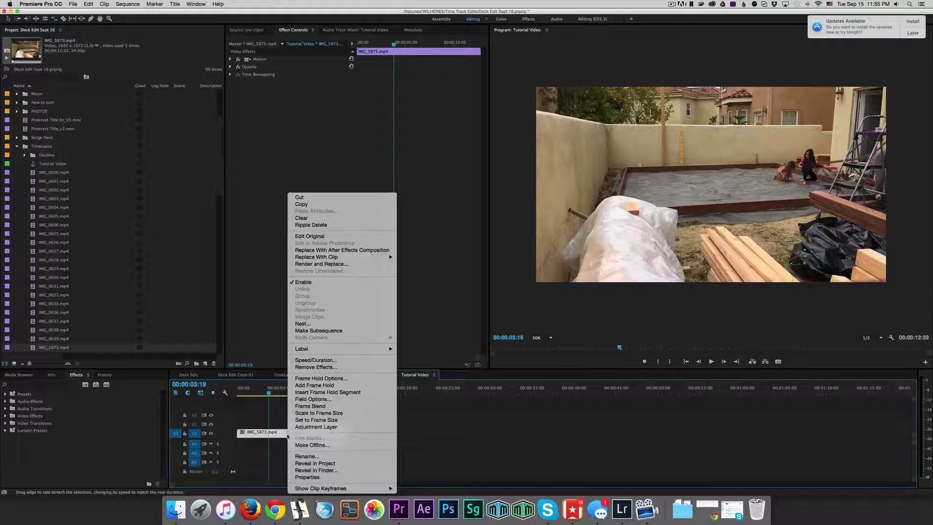
pyautogui.click(356, 359)
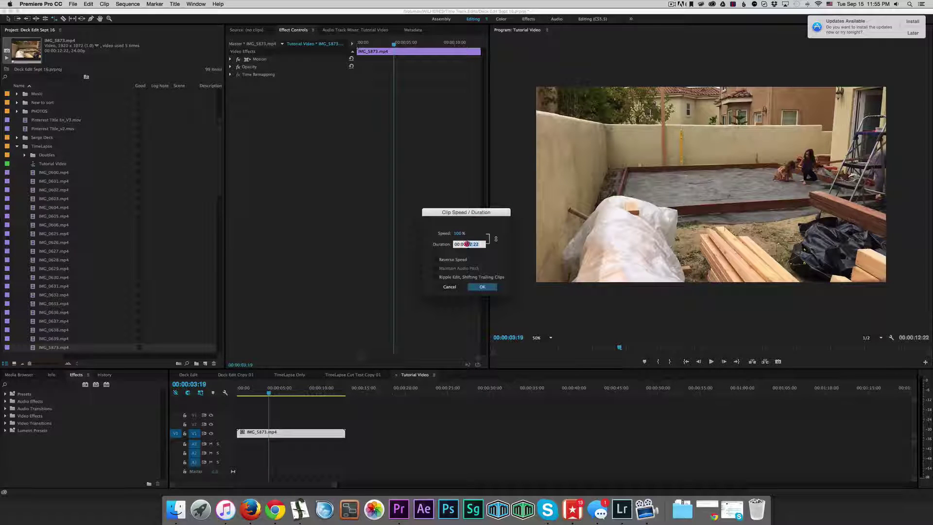
pyautogui.write('04')
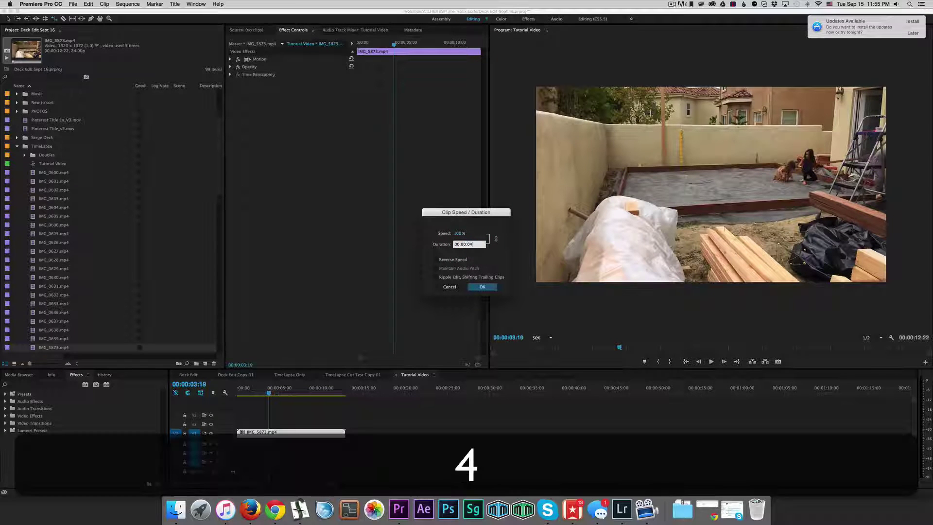
pyautogui.write('00')
pyautogui.press('Return')
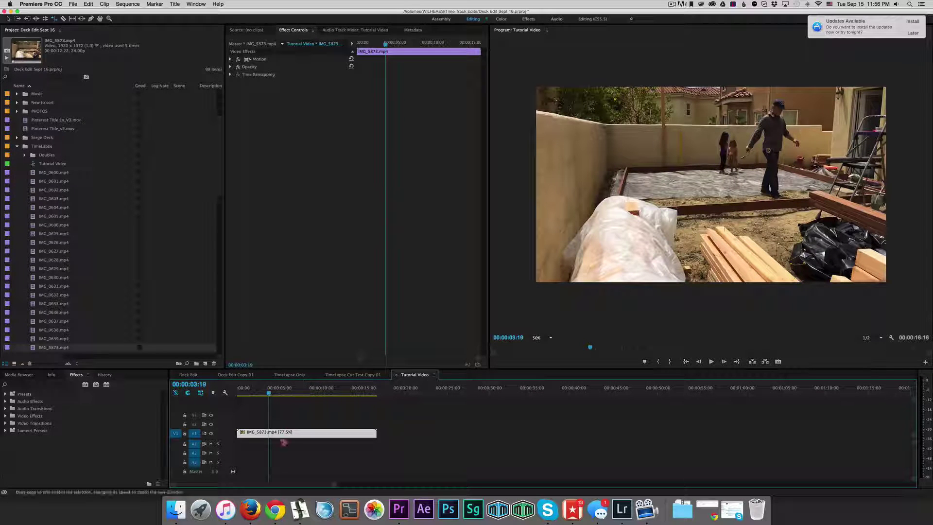
pyautogui.press('super+z')
# Set the duration of IMG_5873.mp4 to 00:00:04:00 with Speed/Duration
pyautogui.rightClick(270, 432)
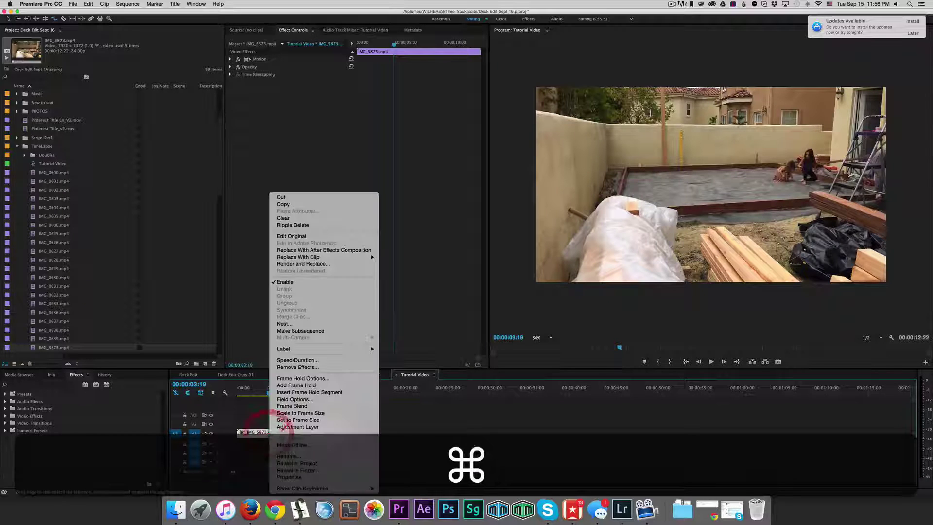
pyautogui.click(301, 359)
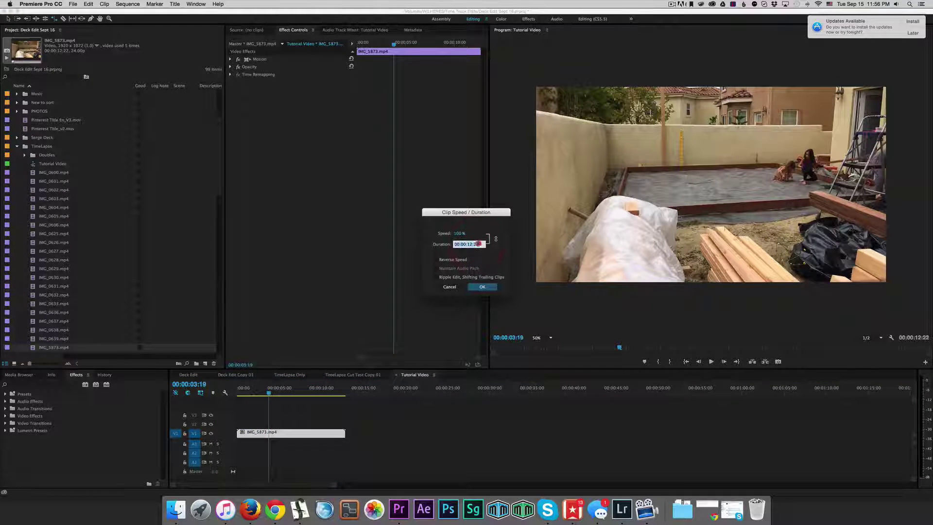
pyautogui.press('BackSpace')
pyautogui.press('BackSpace')
pyautogui.write('00')
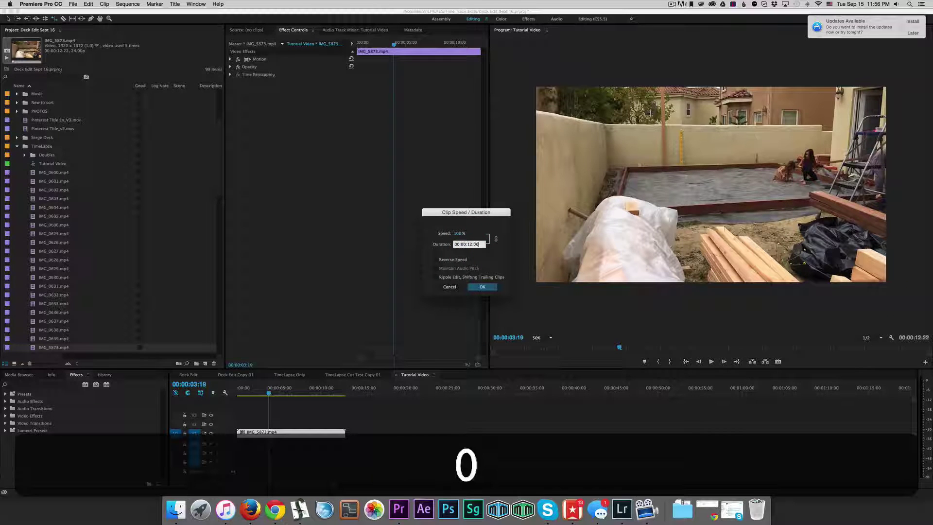
pyautogui.press('BackSpace')
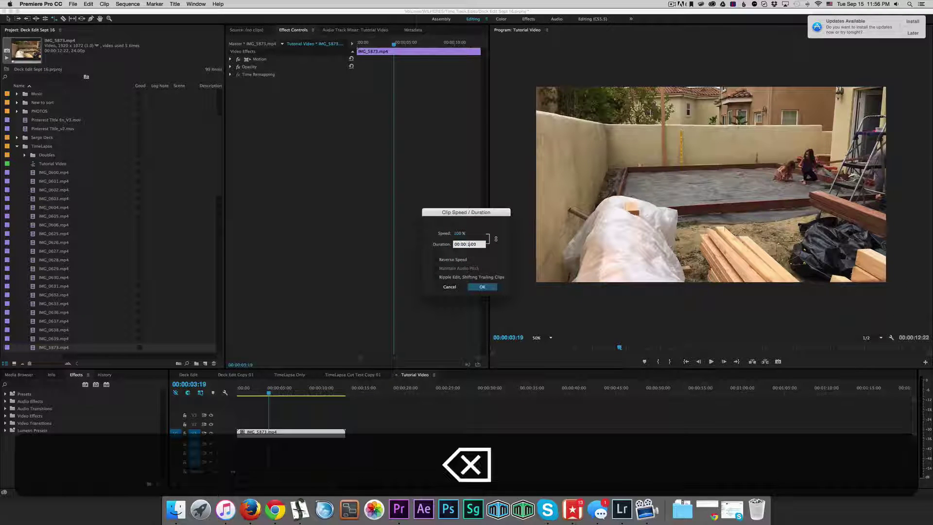
pyautogui.write('04')
pyautogui.press('Return')
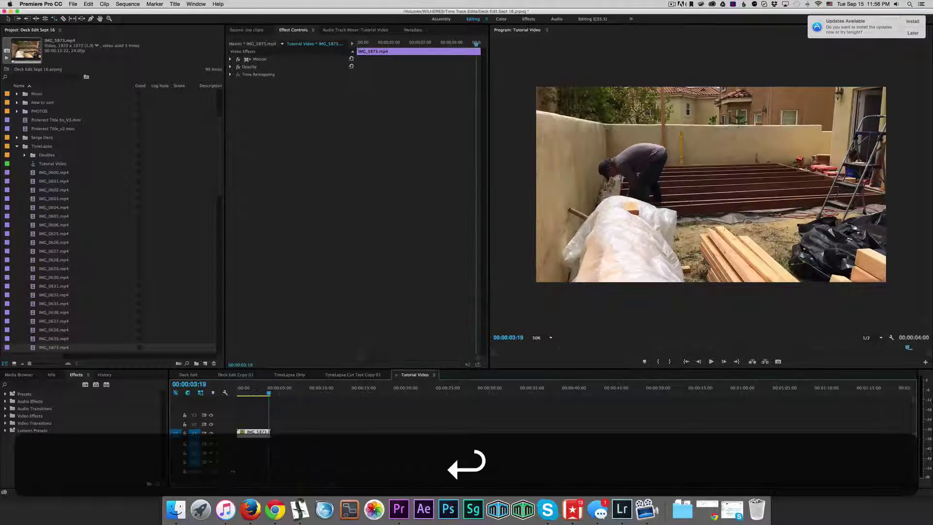
# Play the four-second IMG_5873.mp4 clip from its start and park the playhead at 00:00:02:00
pyautogui.click(238, 395)
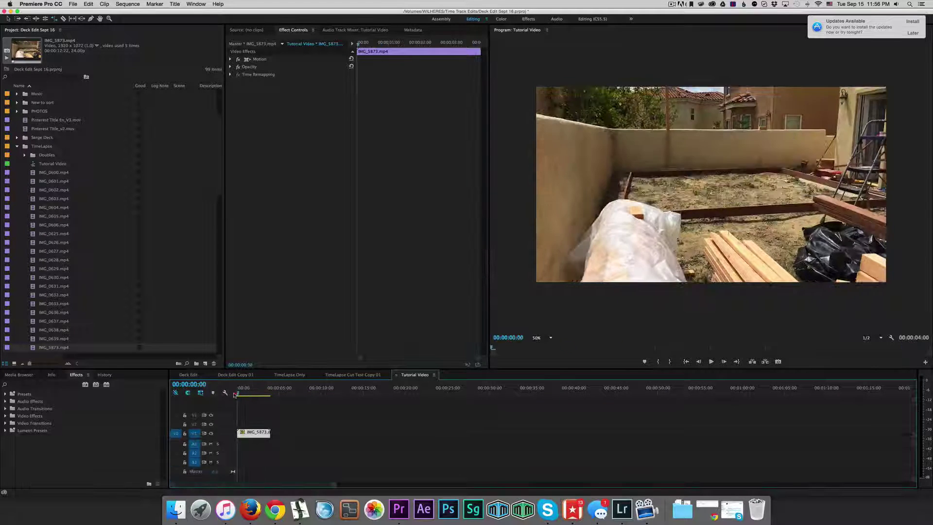
pyautogui.press('space')
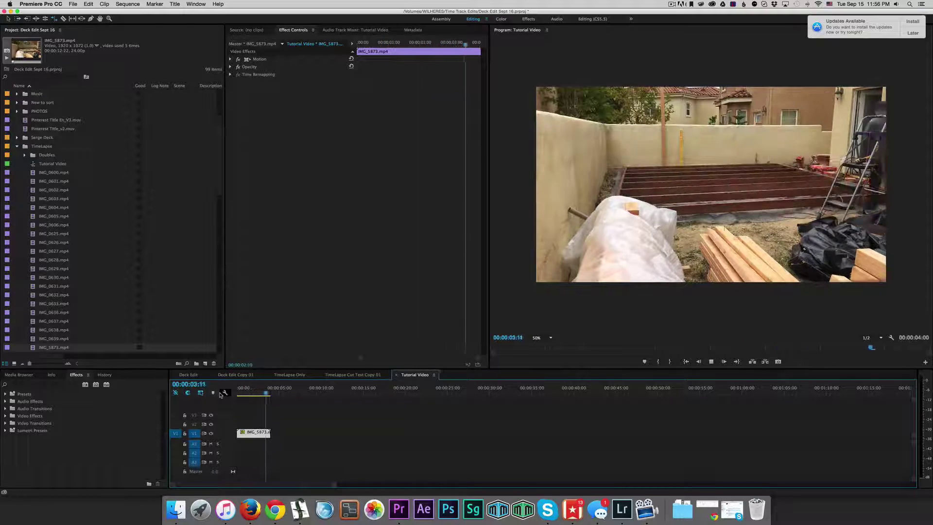
pyautogui.click(266, 392)
pyautogui.click(253, 393)
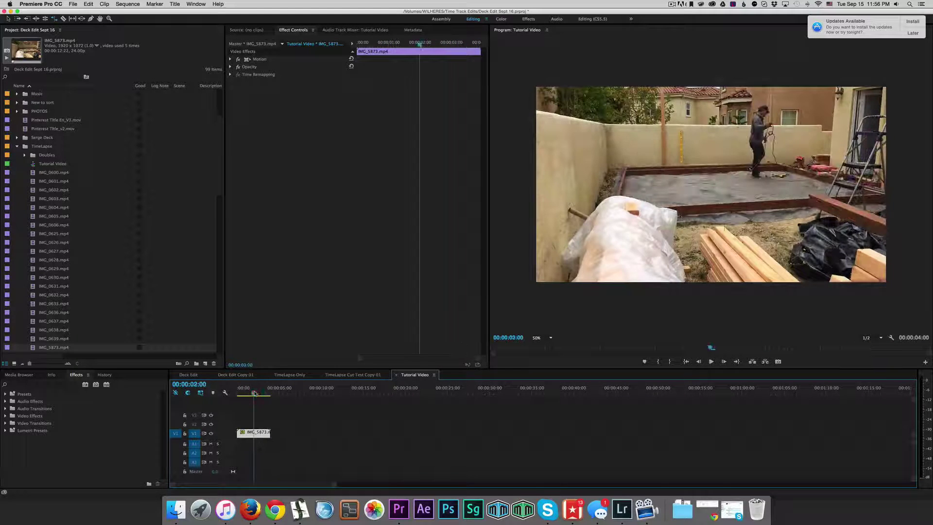
# In the TimeLapse Cut Test Copy 01 sequence, find the IMG_5893.mp4 clip near 00:00:19:19 and reveal it in the project
pyautogui.click(346, 374)
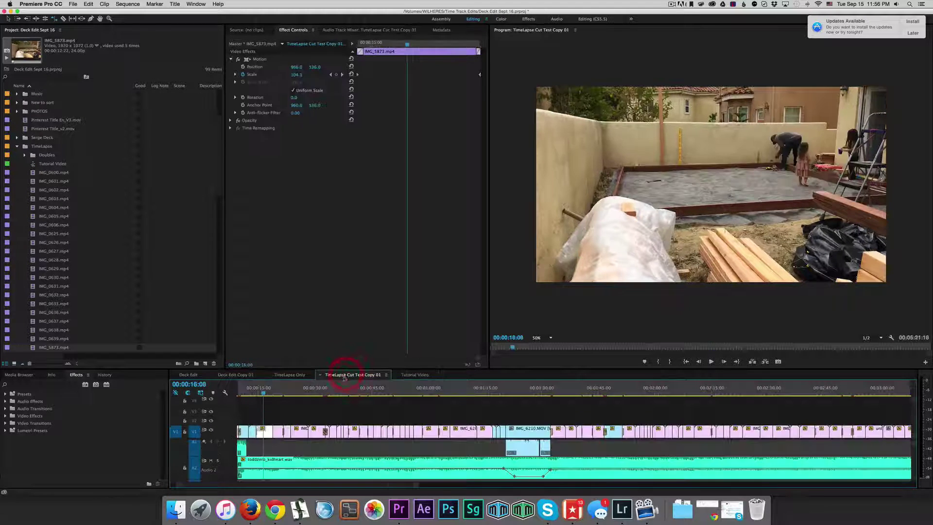
pyautogui.click(280, 394)
pyautogui.moveTo(280, 393); pyautogui.dragTo(277, 394)
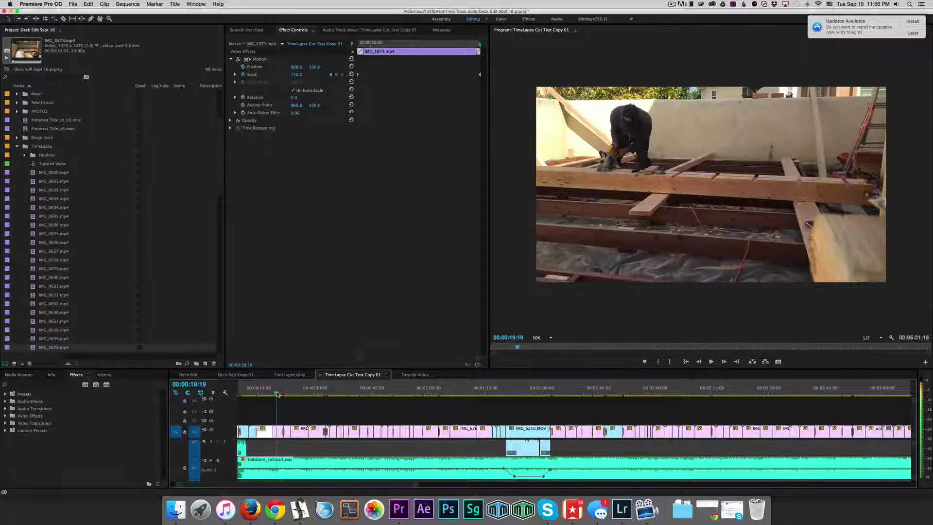
pyautogui.click(278, 430)
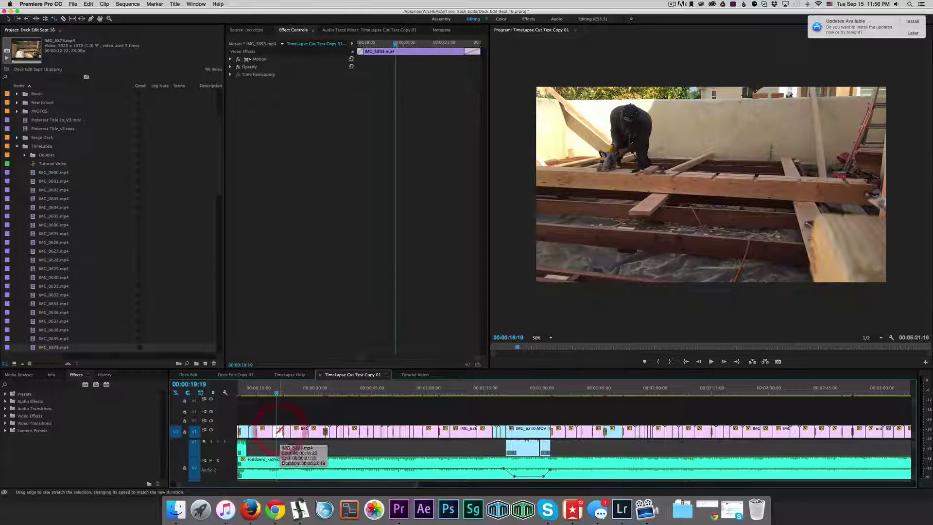
pyautogui.rightClick(278, 433)
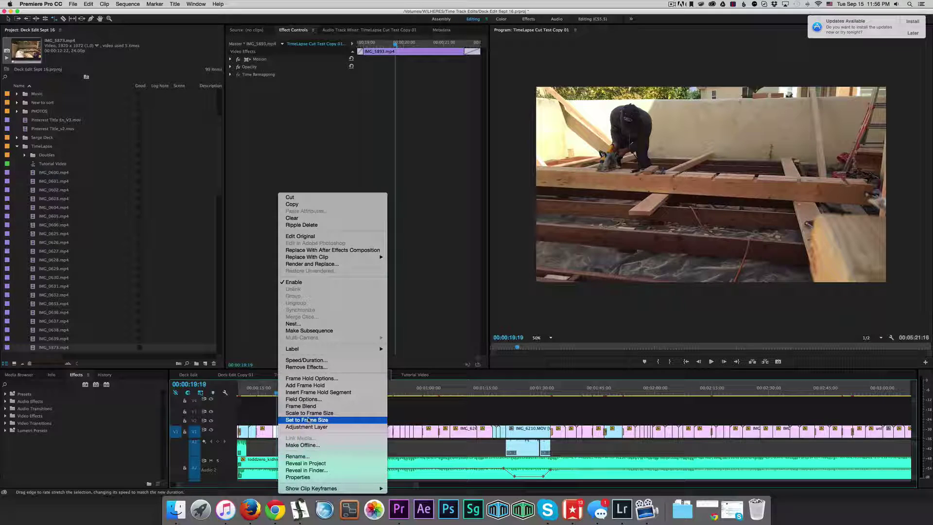
pyautogui.click(310, 464)
pyautogui.scroll(-2, 63, 320)
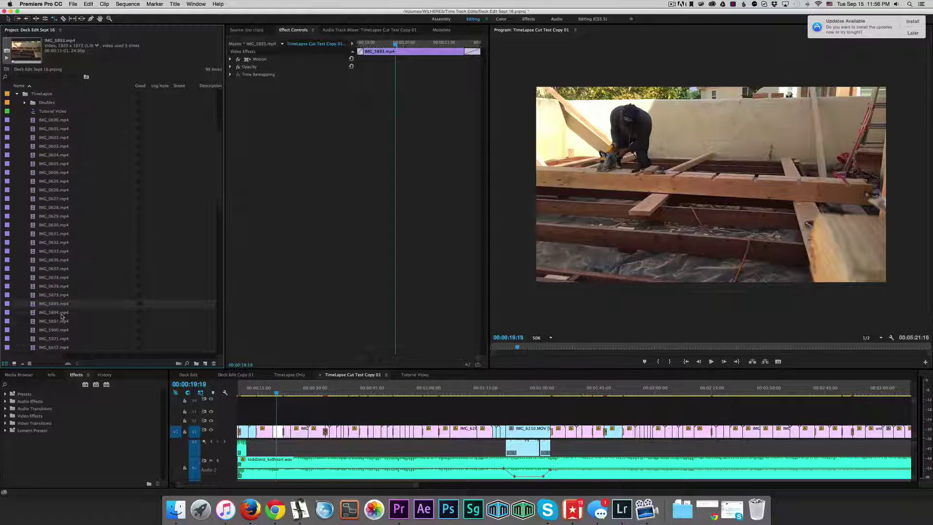
# Place IMG_5893.mp4 directly after IMG_5873.mp4 on V1 of the Tutorial Video sequence, and enlarge the V1 track's height
pyautogui.click(406, 376)
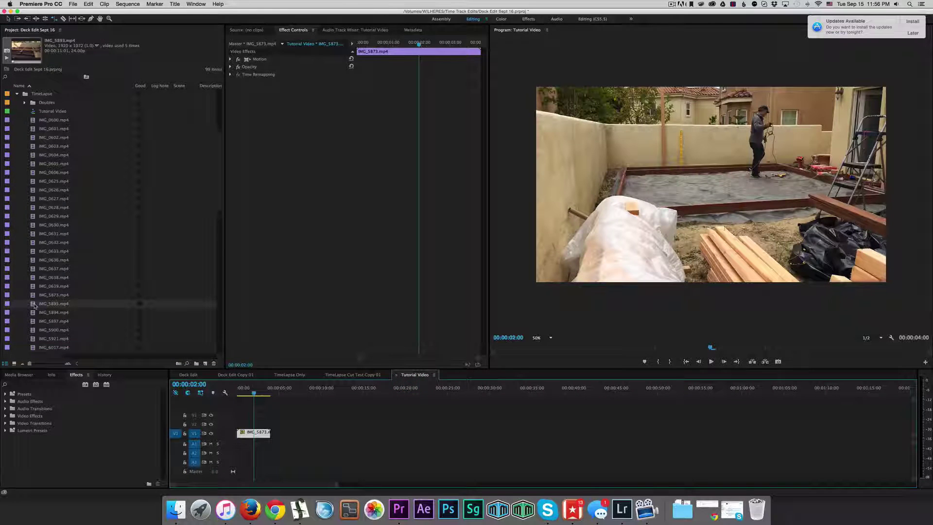
pyautogui.moveTo(33, 304); pyautogui.dragTo(274, 432)
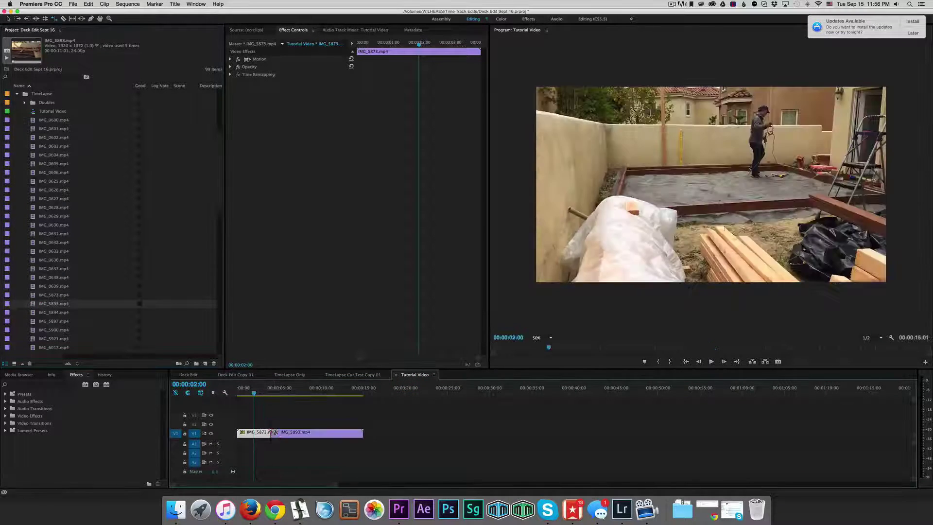
pyautogui.moveTo(242, 395); pyautogui.dragTo(290, 394)
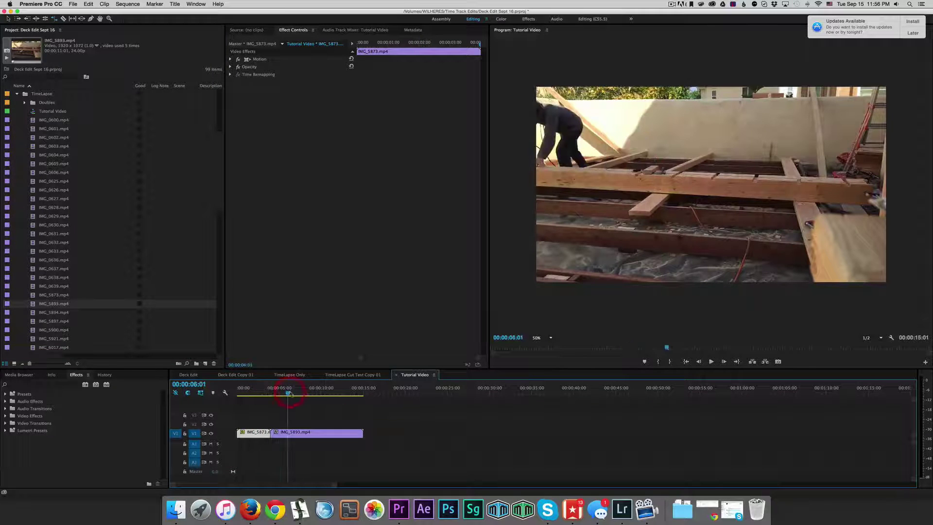
pyautogui.click(334, 432)
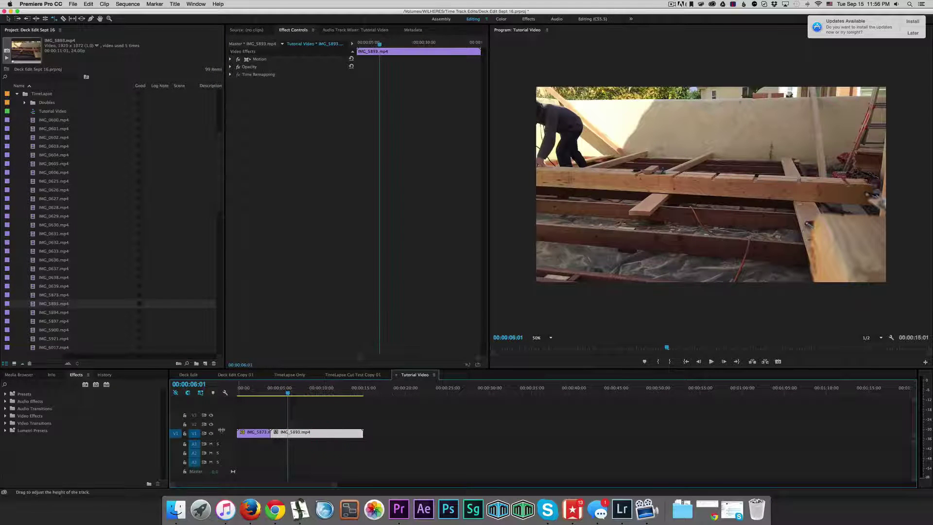
pyautogui.moveTo(221, 429); pyautogui.dragTo(226, 413)
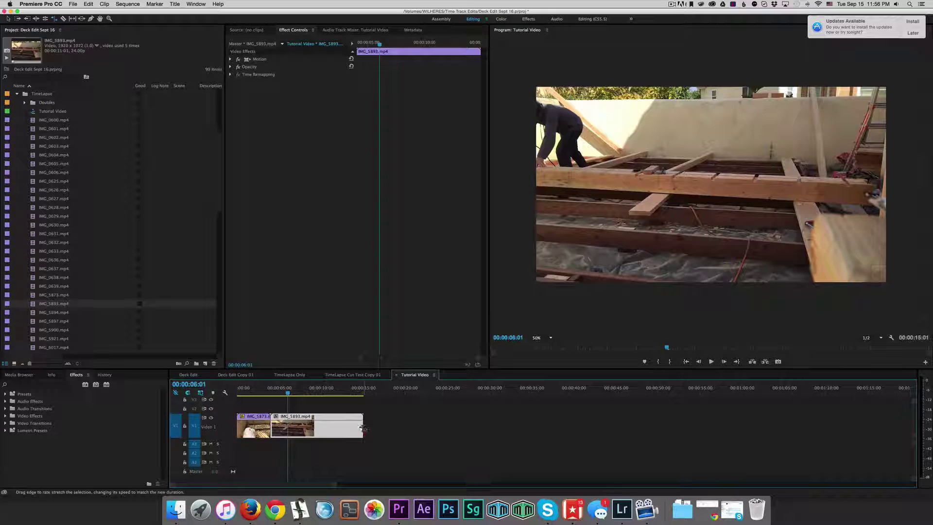
# Play IMG_5893.mp4 from its start to judge its original speed
pyautogui.moveTo(290, 394); pyautogui.dragTo(271, 391)
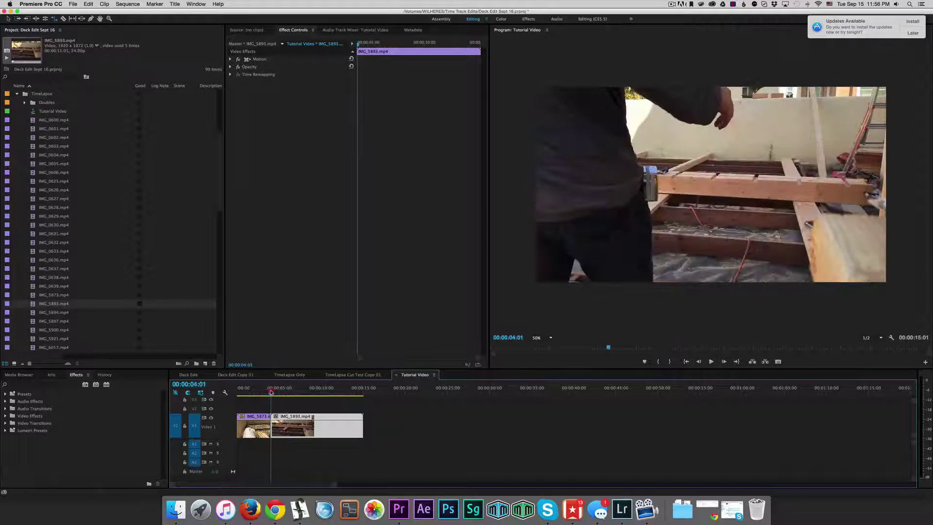
pyautogui.press('space')
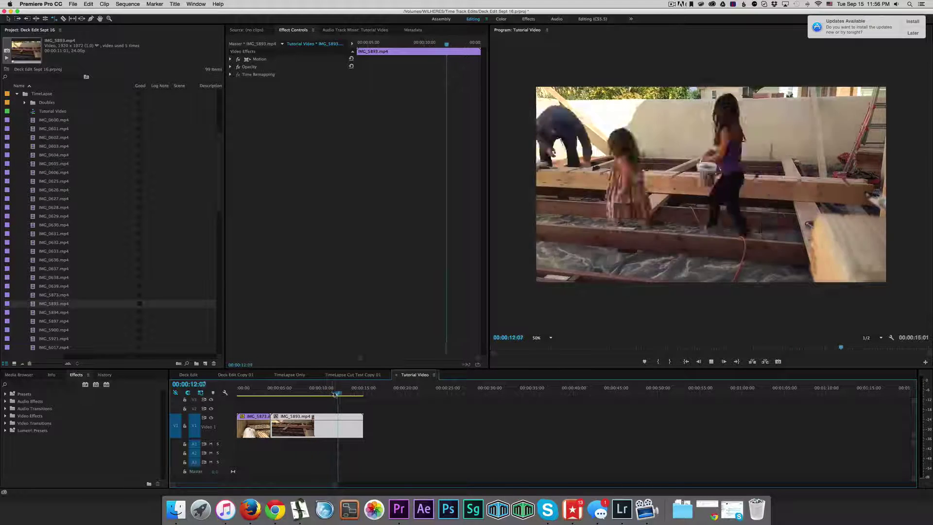
pyautogui.press('space')
# Rate-stretch IMG_5893.mp4 so it ends at about 00:00:07:19, and play it from its start at 00:00:04:00
pyautogui.press('Up')
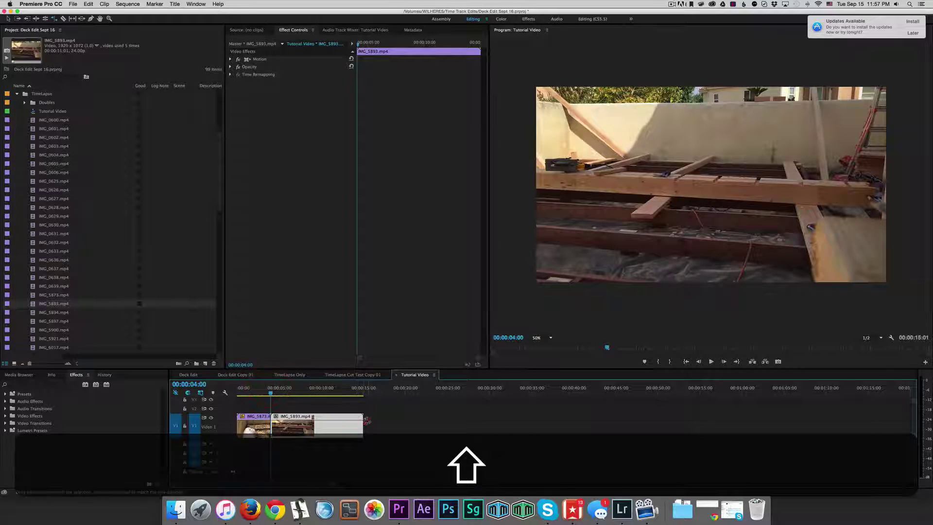
pyautogui.moveTo(360, 415); pyautogui.dragTo(305, 417)
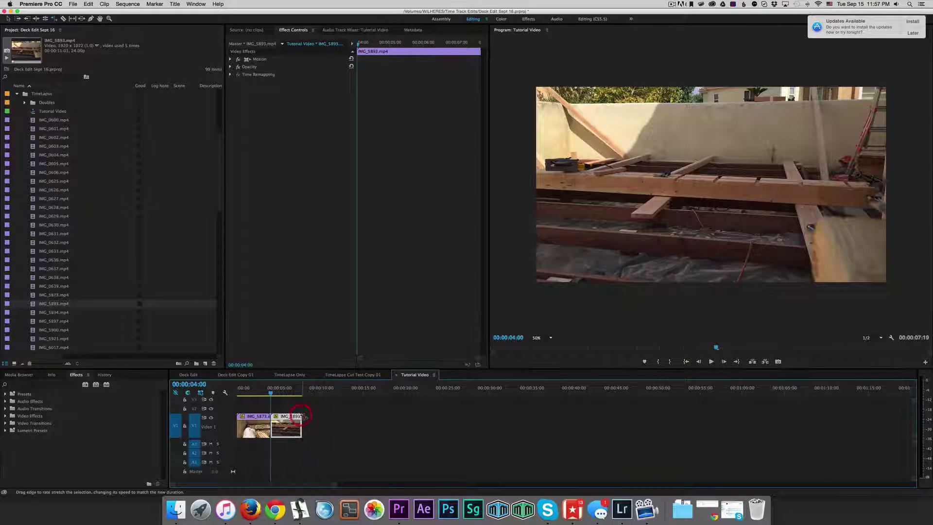
pyautogui.press('space')
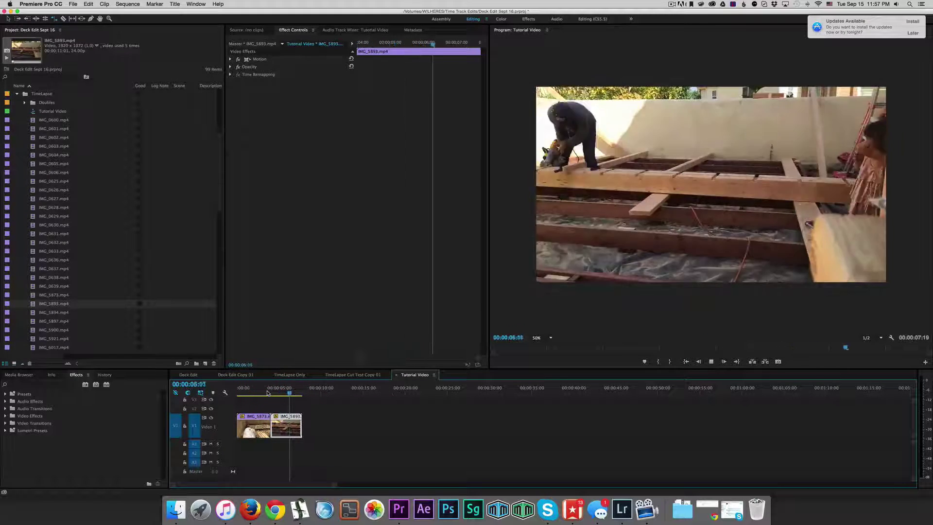
# Replay the rate-stretched IMG_5893.mp4 in the Tutorial Video sequence and return the playhead to 00:00:04:12
pyautogui.press('space')
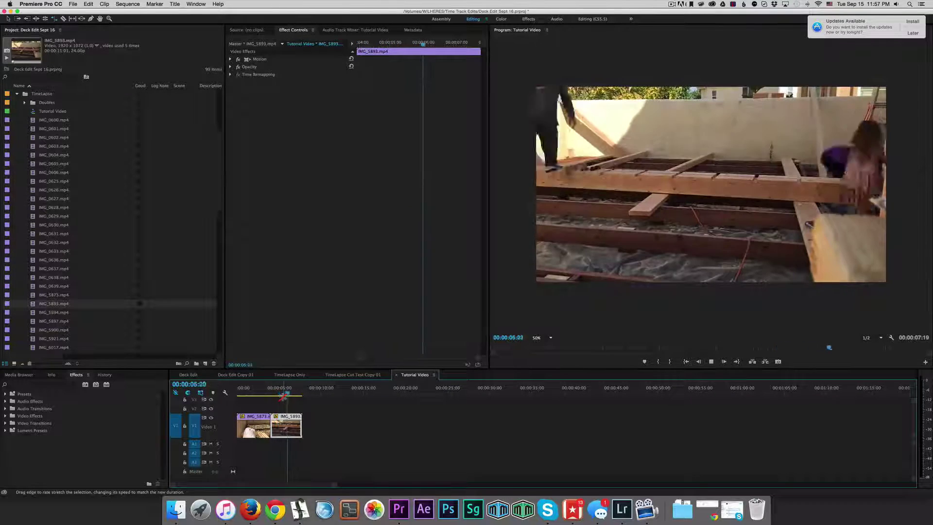
pyautogui.press('space')
pyautogui.moveTo(295, 396); pyautogui.dragTo(275, 398)
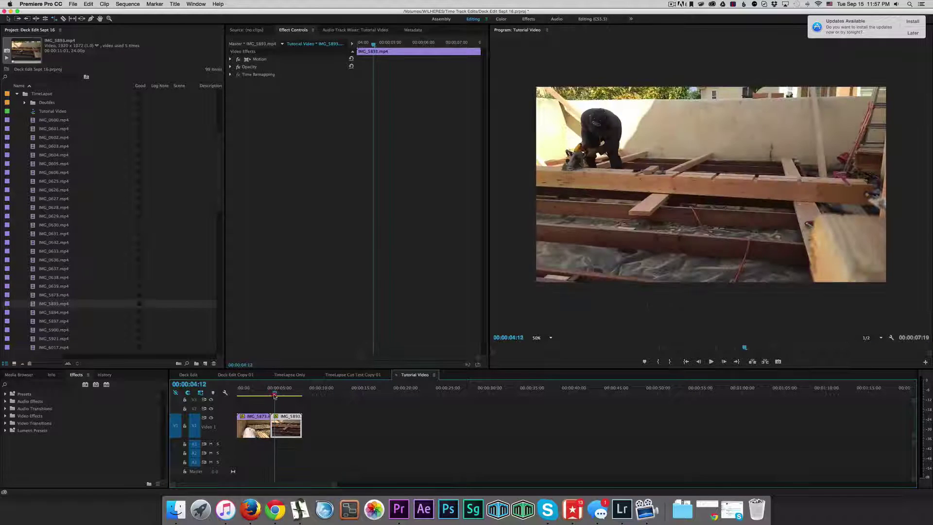
# Play the TimeLapse Cut Test Copy 01 sequence from 00:00:18:17 to examine the transitions around IMG_5893.mp4
pyautogui.click(343, 375)
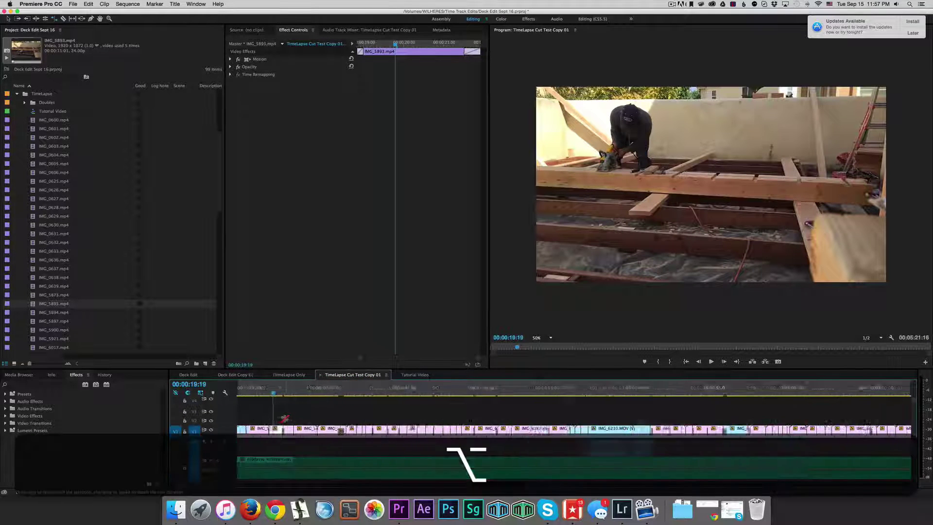
pyautogui.scroll(5, 287, 410)
pyautogui.moveTo(363, 391); pyautogui.dragTo(345, 392)
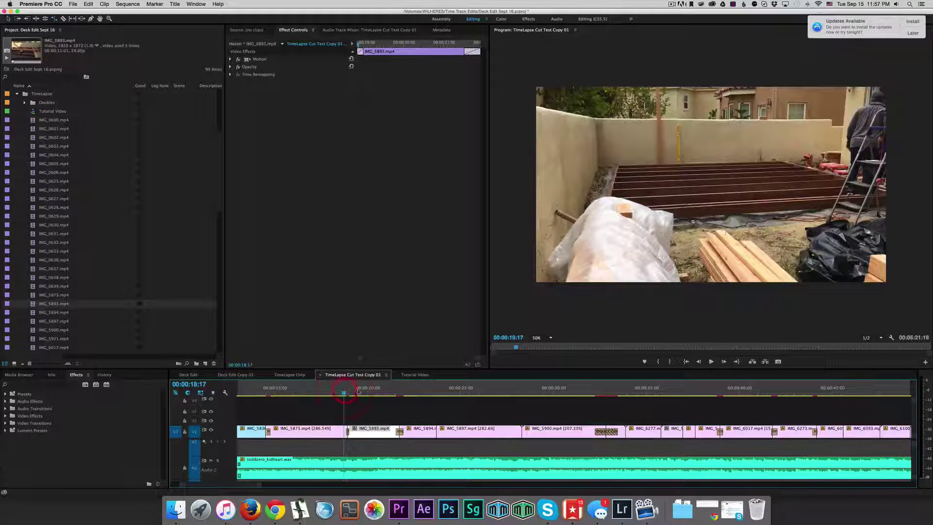
pyautogui.press('space')
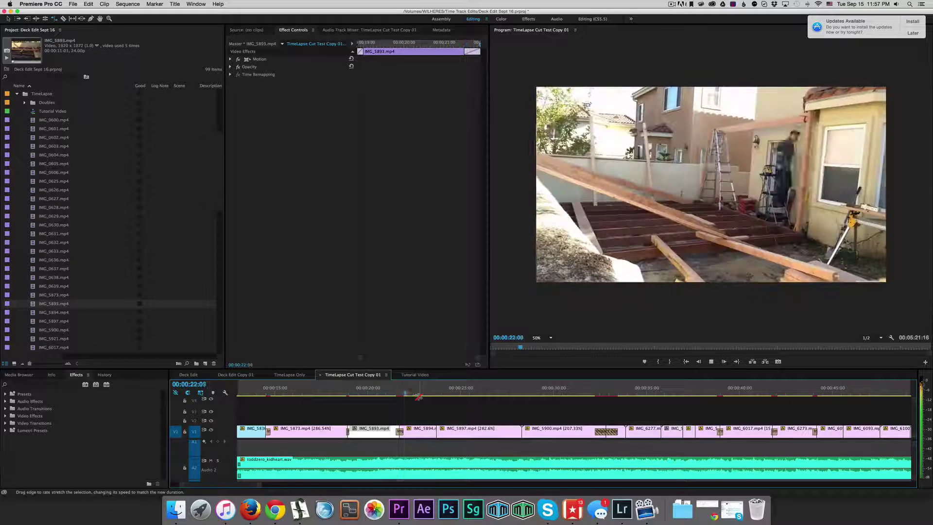
pyautogui.press('space')
# Copy the Impact Push transition between IMG_5893.mp4 and IMG_5894.mp4 in the TimeLapse Cut Test Copy 01 sequence
pyautogui.keyDown('alt'); pyautogui.scroll(3, 424, 404); pyautogui.keyUp('alt')
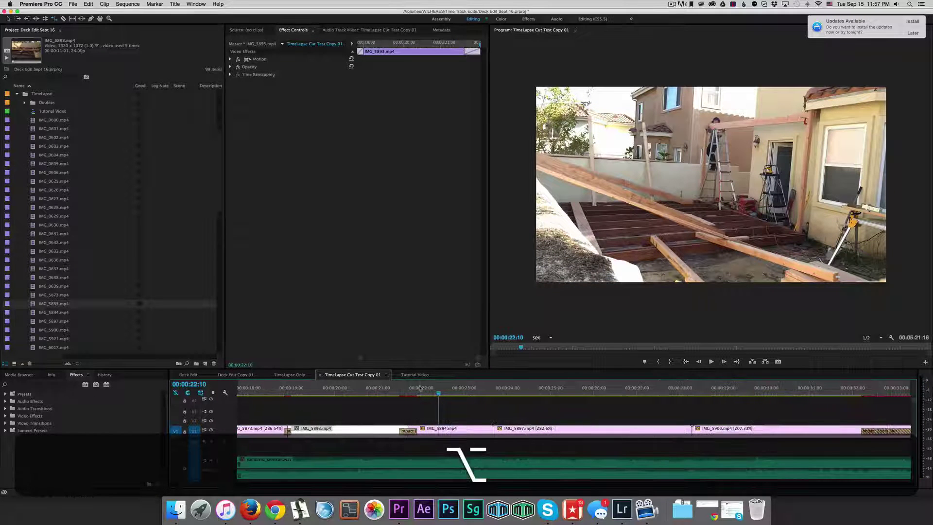
pyautogui.click(402, 389)
pyautogui.click(408, 430)
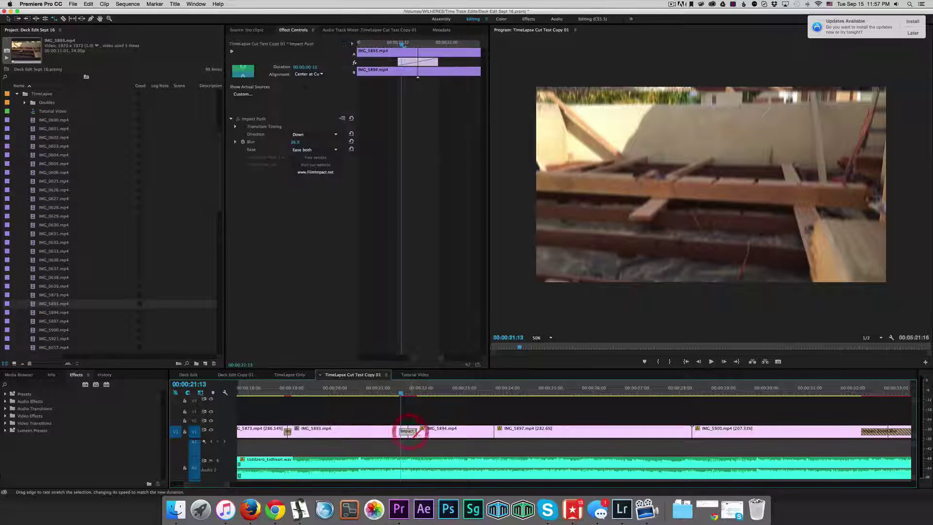
pyautogui.press('v')
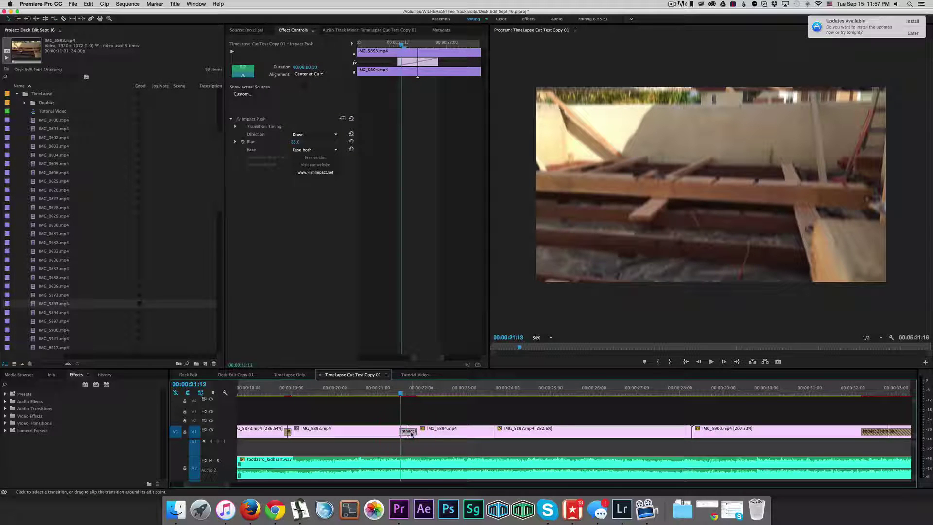
pyautogui.press('super+c')
# In the Tutorial Video sequence, trim the end of IMG_5873.mp4 and the start of IMG_5893.mp4, and close the gap between them
pyautogui.click(414, 374)
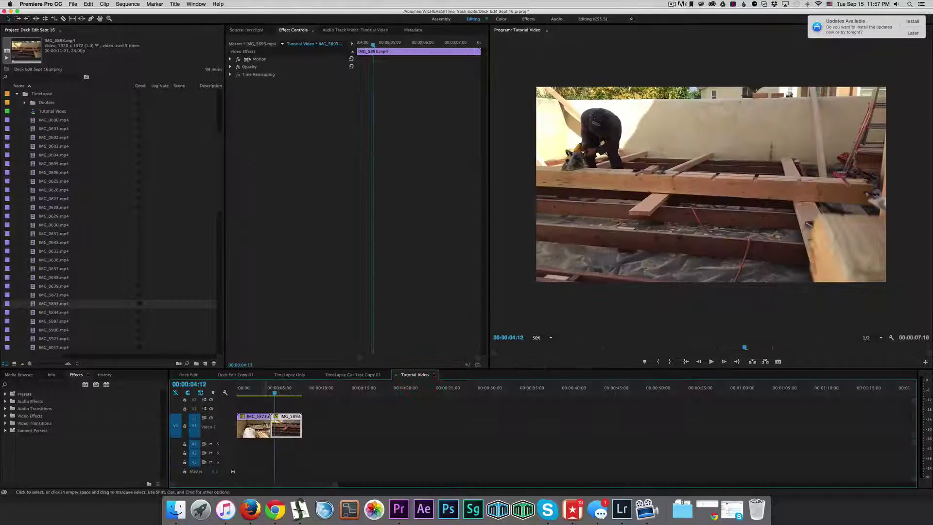
pyautogui.keyDown('alt'); pyautogui.scroll(5, 267, 422); pyautogui.keyUp('alt')
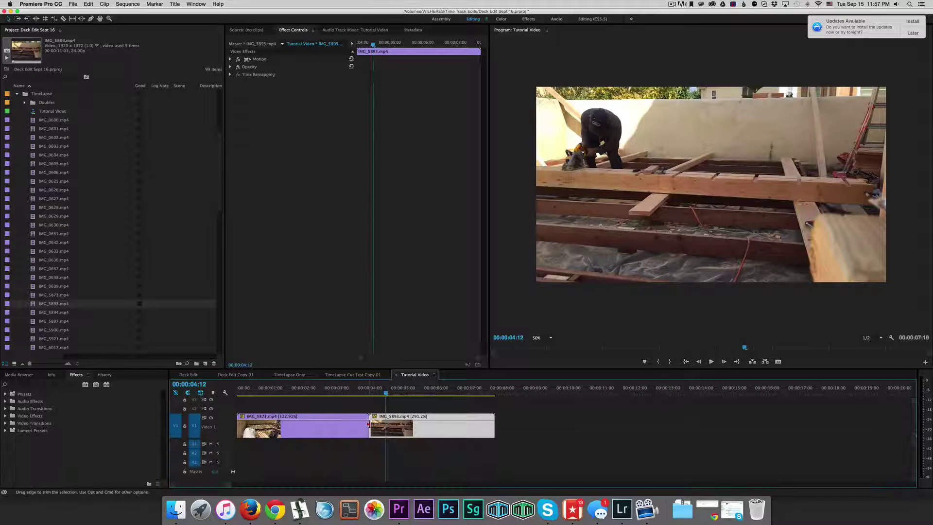
pyautogui.moveTo(370, 425)
pyautogui.mouseDown()
pyautogui.moveTo(381, 425)
pyautogui.moveTo(357, 425)
pyautogui.mouseUp()
pyautogui.click(372, 430)
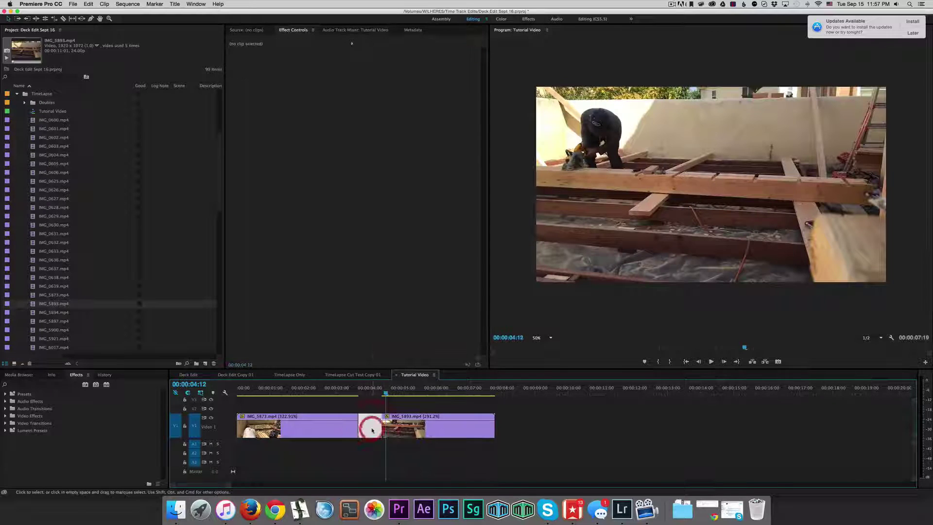
pyautogui.press('BackSpace')
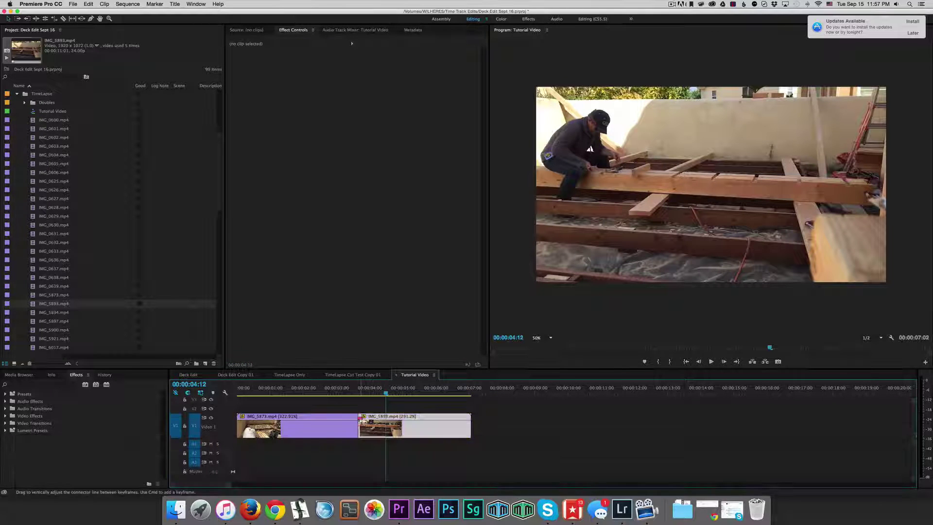
# Paste the copied transition onto the cut between IMG_5873.mp4 and IMG_5893.mp4, and play across it
pyautogui.click(357, 419)
pyautogui.click(356, 417)
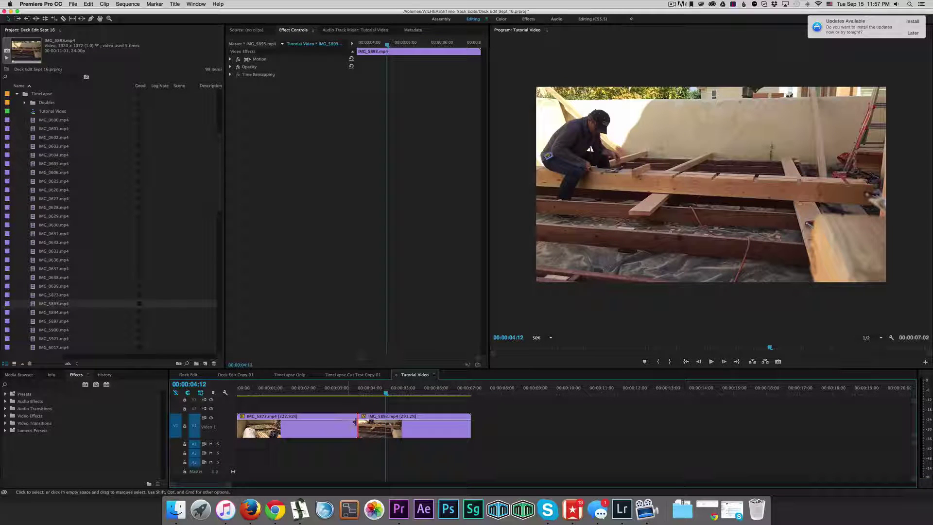
pyautogui.press('super+v')
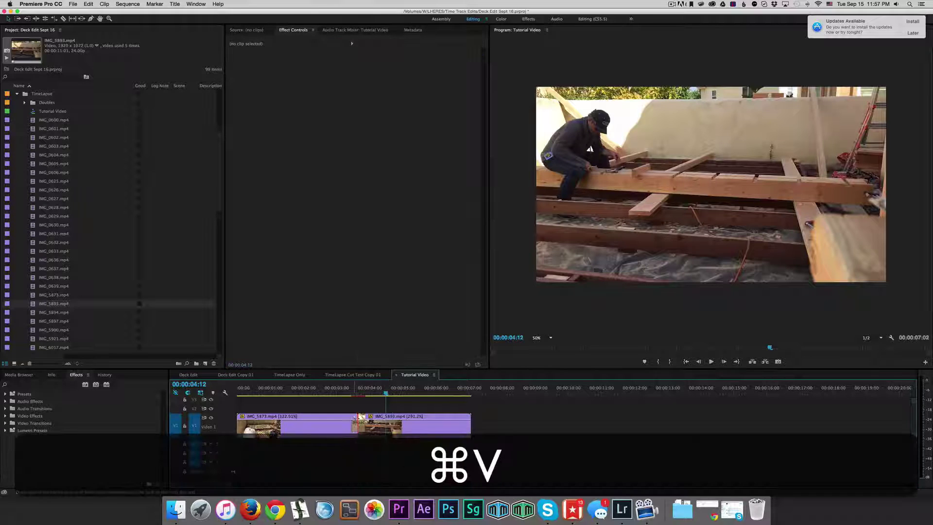
pyautogui.moveTo(356, 394); pyautogui.dragTo(346, 392)
pyautogui.press('space')
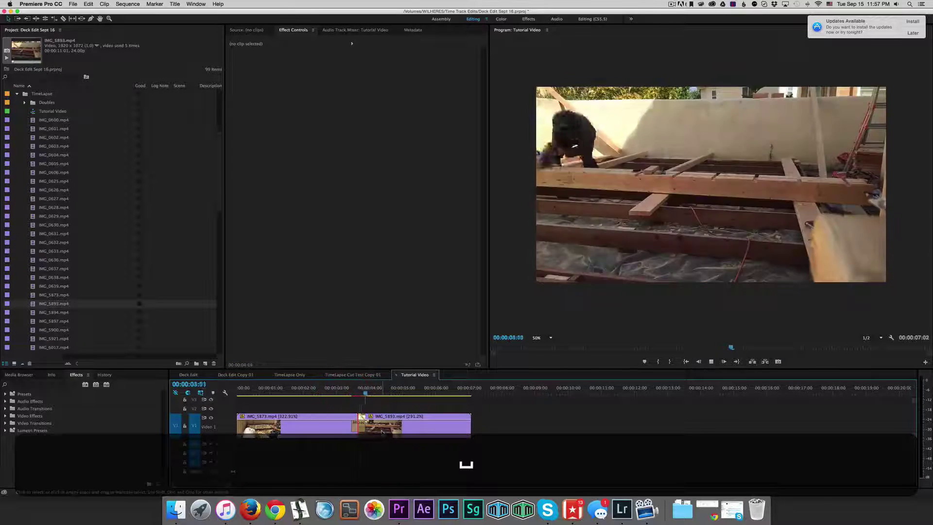
pyautogui.press('space')
# Extend the Impact Push transition to 00:00:00:16 and play across the cut
pyautogui.click(361, 426)
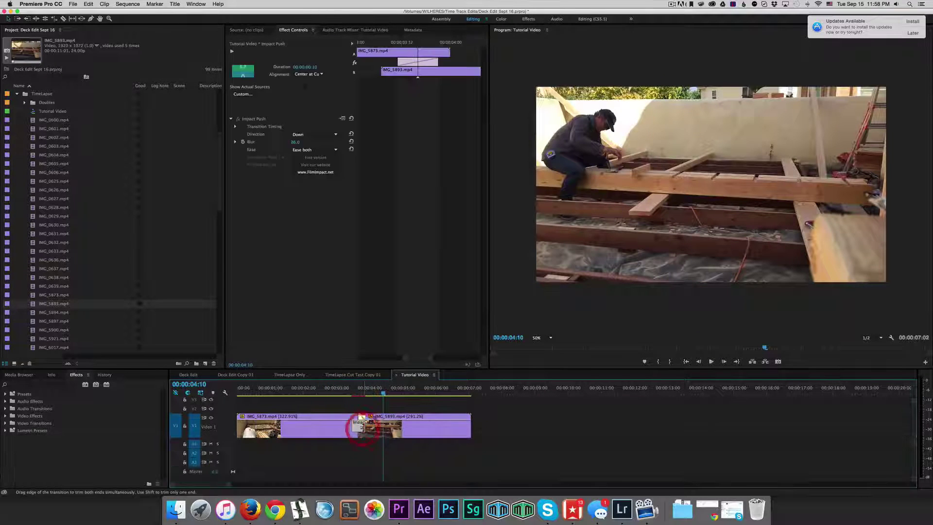
pyautogui.moveTo(368, 432); pyautogui.dragTo(384, 428)
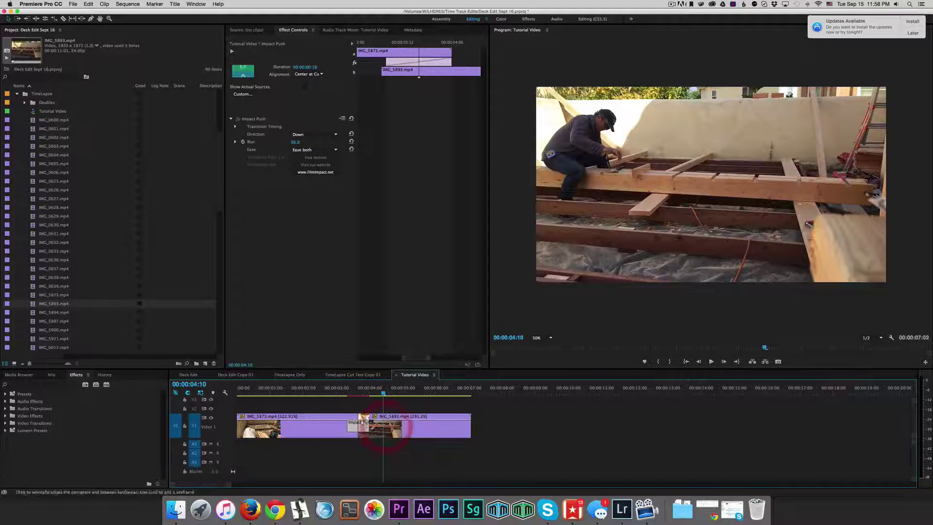
pyautogui.click(346, 394)
pyautogui.press('space')
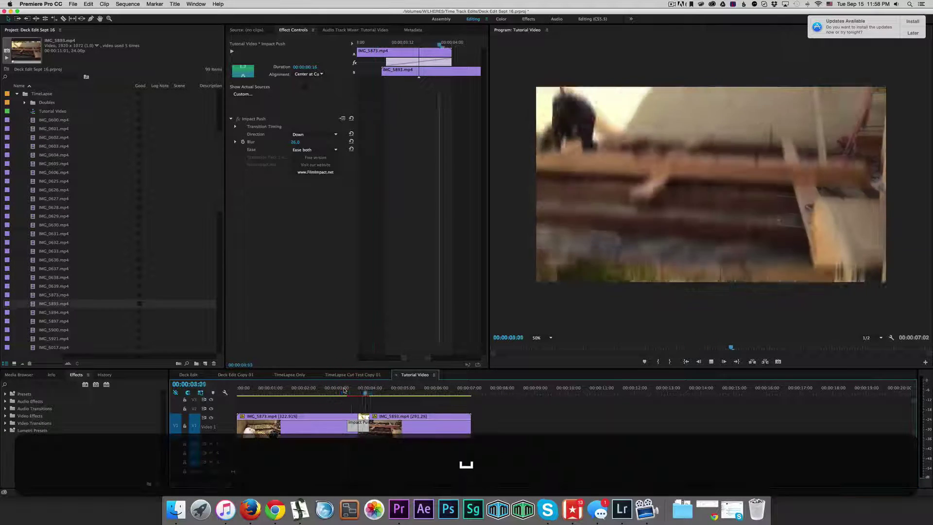
pyautogui.press('space')
# Shorten the Impact Push transition to 00:00:00:08 and play across the cut
pyautogui.moveTo(365, 418); pyautogui.dragTo(360, 419)
pyautogui.click(353, 389)
pyautogui.press('space')
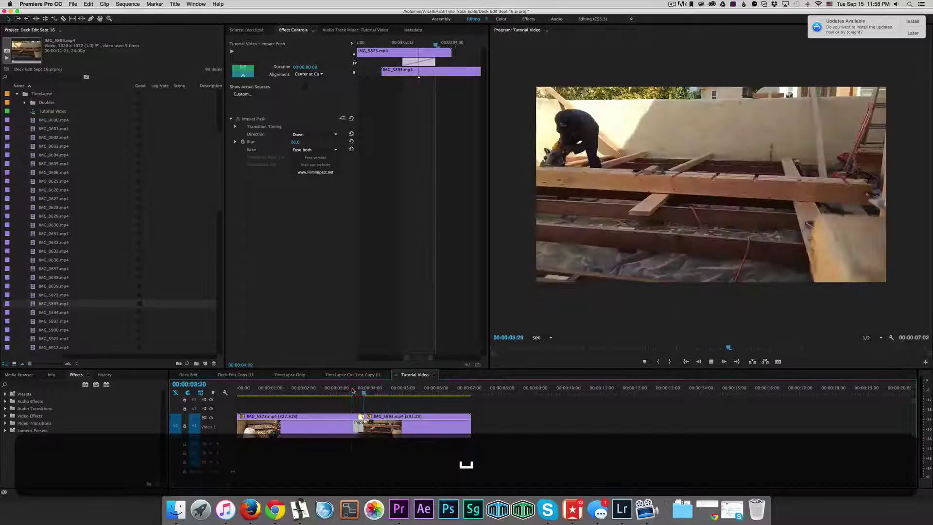
pyautogui.click(359, 424)
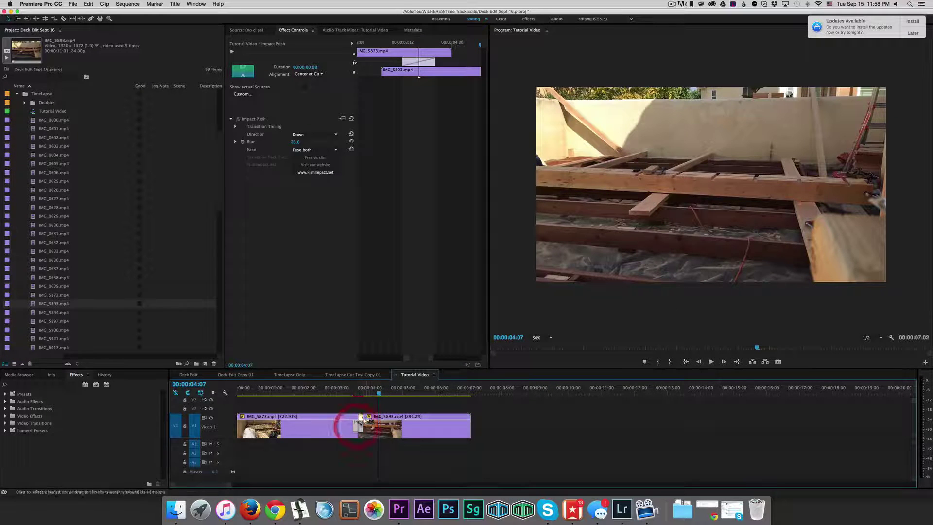
# Lengthen the Impact Push transition back to 00:00:00:16 and replay the cut from about 00:00:03:05
pyautogui.moveTo(362, 394); pyautogui.dragTo(355, 391)
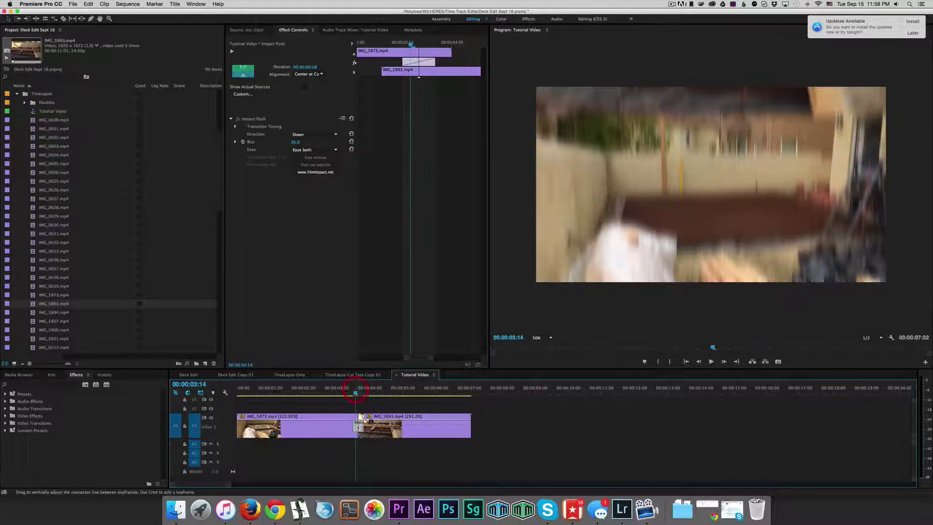
pyautogui.moveTo(358, 423); pyautogui.dragTo(347, 422)
pyautogui.click(348, 394)
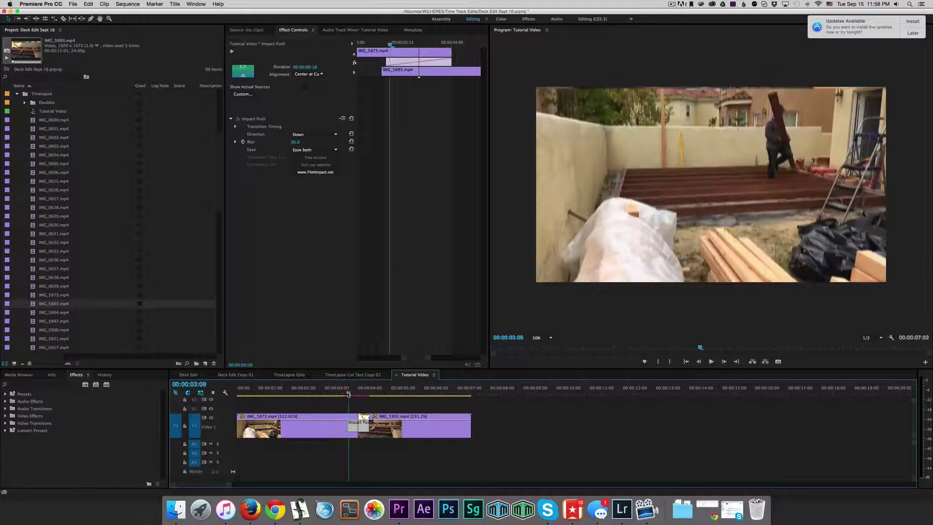
pyautogui.press('space')
pyautogui.press('space')
pyautogui.moveTo(372, 393); pyautogui.dragTo(344, 392)
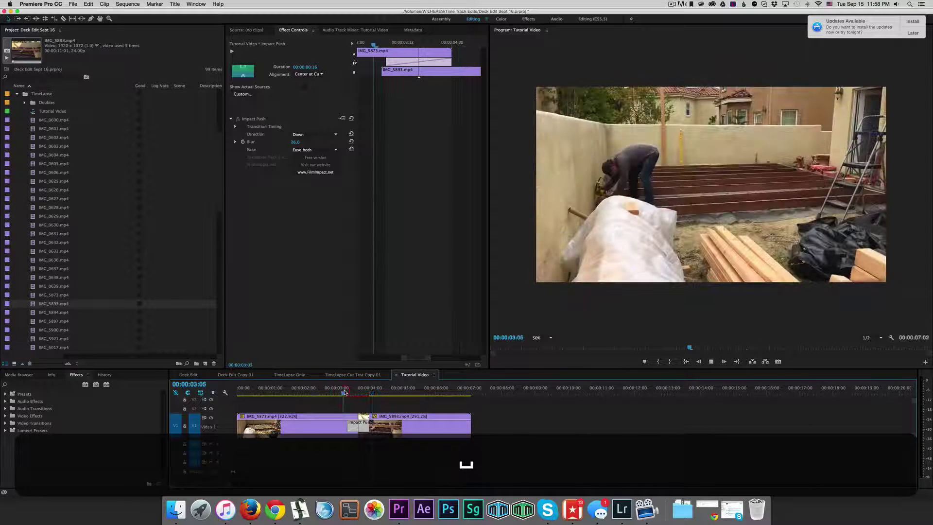
pyautogui.press('space')
pyautogui.press('space')
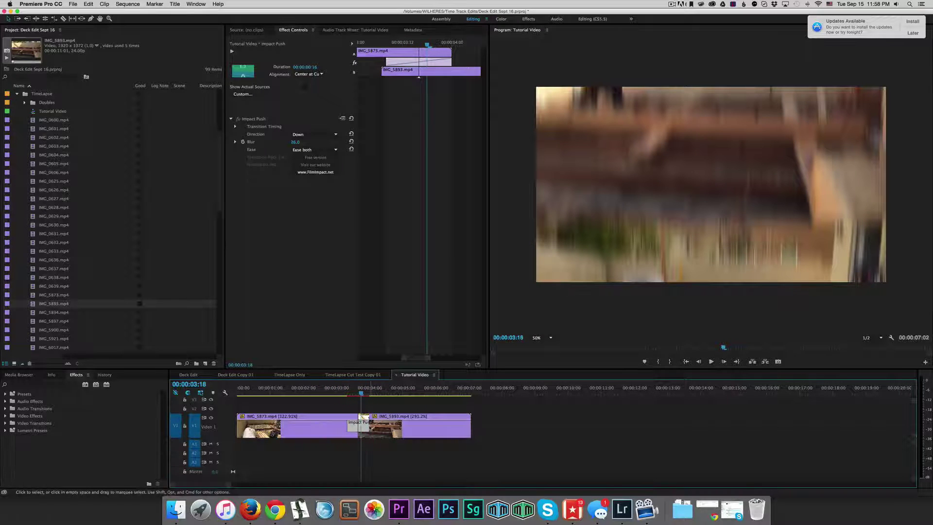
# Shorten the Impact Push transition to 00:00:00:12 and select it to show its settings
pyautogui.moveTo(353, 426); pyautogui.dragTo(354, 393)
pyautogui.click(366, 406)
pyautogui.click(359, 426)
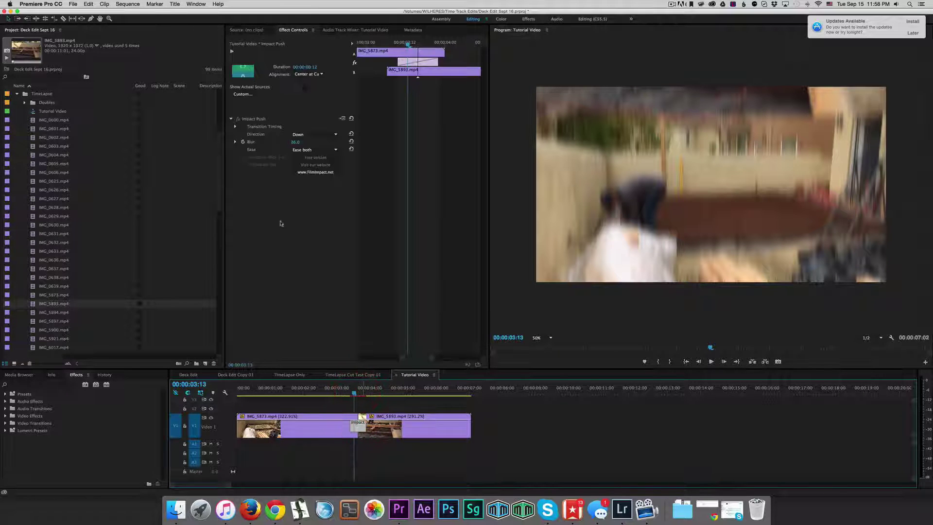
# Set the Impact Push direction to Up and play the transition from 00:00:03:05
pyautogui.click(321, 136)
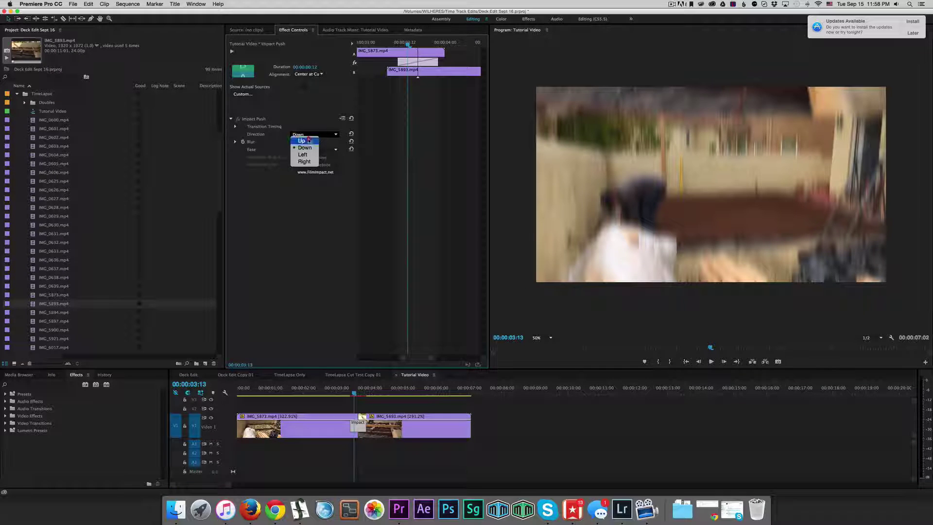
pyautogui.click(309, 141)
pyautogui.click(343, 392)
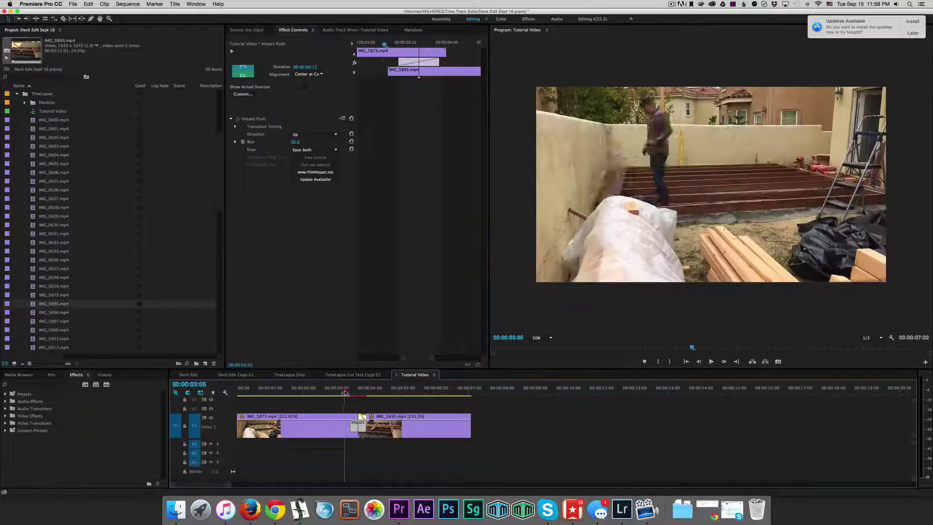
pyautogui.press('space')
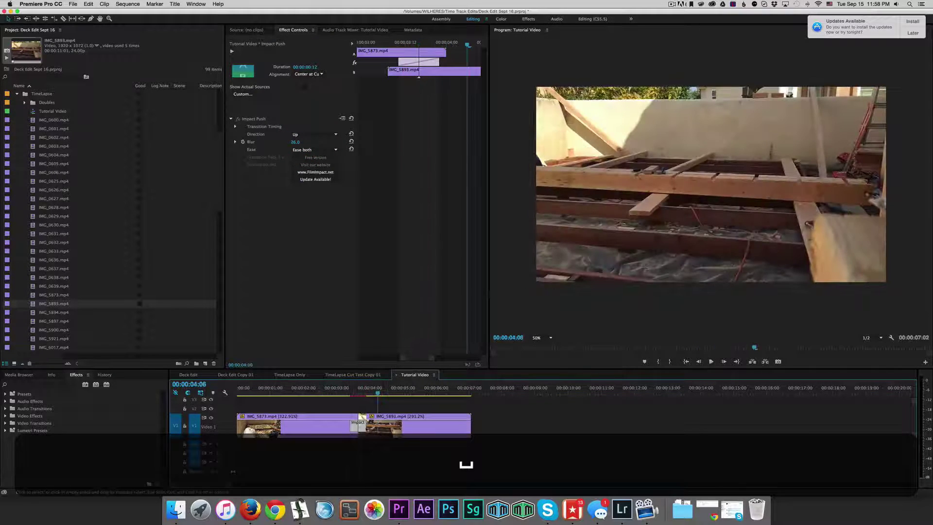
# Delete the Impact Push transition, and try the 3D Motion Cube Spin in its place, removing it once played
pyautogui.press('BackSpace')
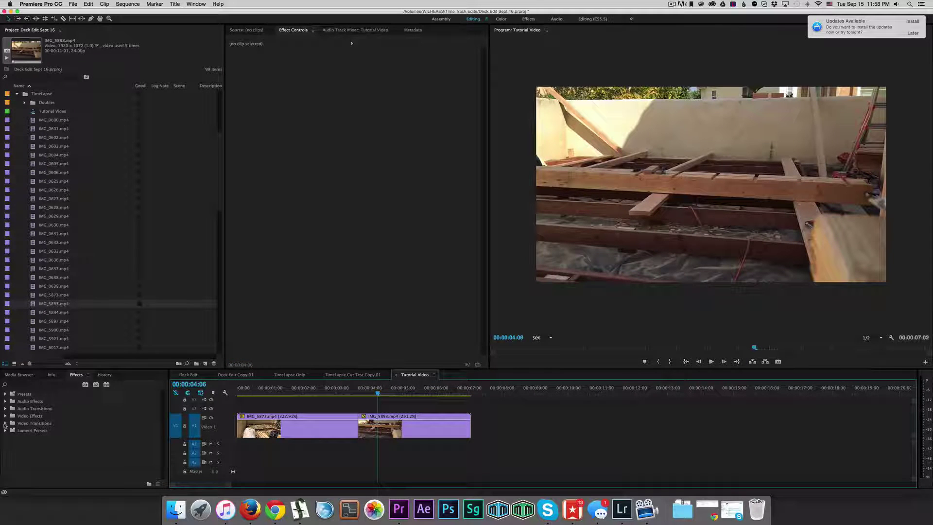
pyautogui.click(5, 423)
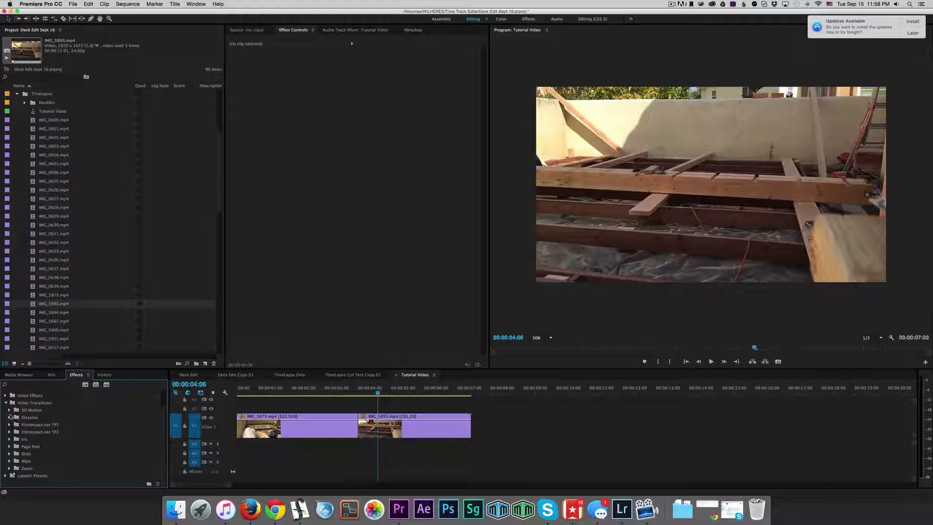
pyautogui.click(9, 410)
pyautogui.moveTo(21, 418); pyautogui.dragTo(355, 420)
pyautogui.click(345, 391)
pyautogui.press('space')
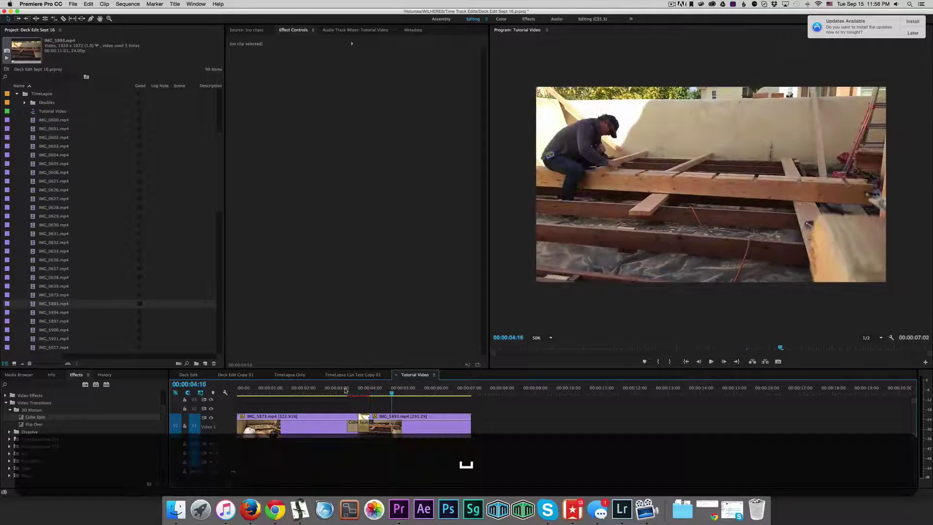
pyautogui.click(360, 424)
pyautogui.press('BackSpace')
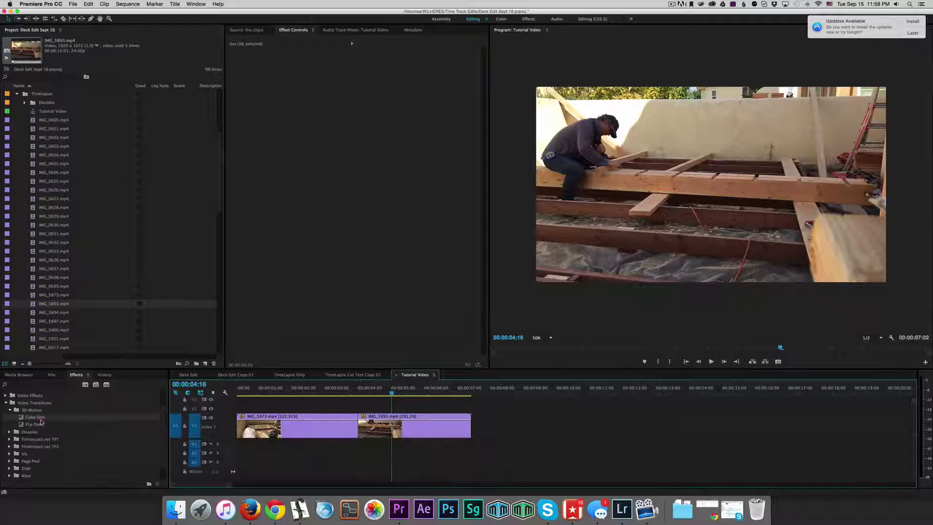
# Try the Flip Over transition between IMG_5873.mp4 and IMG_5893.mp4, play across it, and delete it
pyautogui.click(41, 422)
pyautogui.moveTo(25, 426); pyautogui.dragTo(358, 423)
pyautogui.click(341, 392)
pyautogui.press('space')
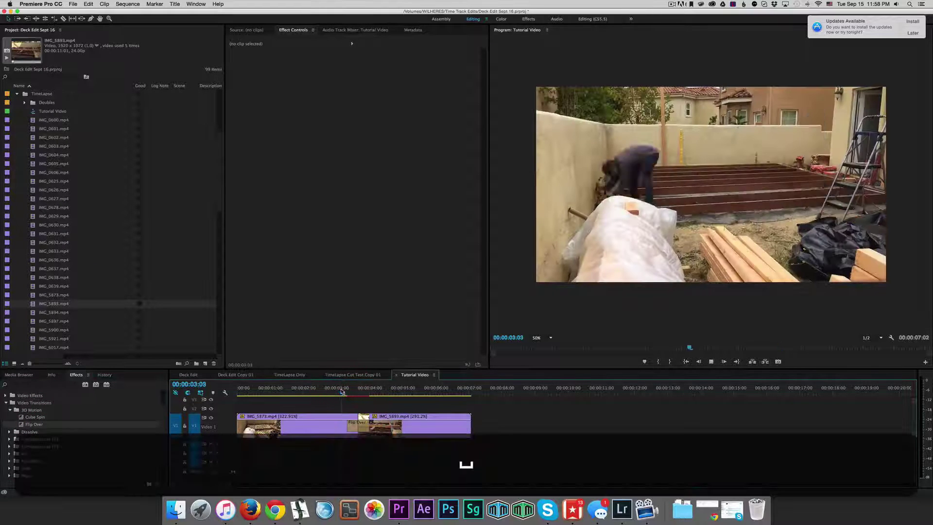
pyautogui.click(360, 421)
pyautogui.press('BackSpace')
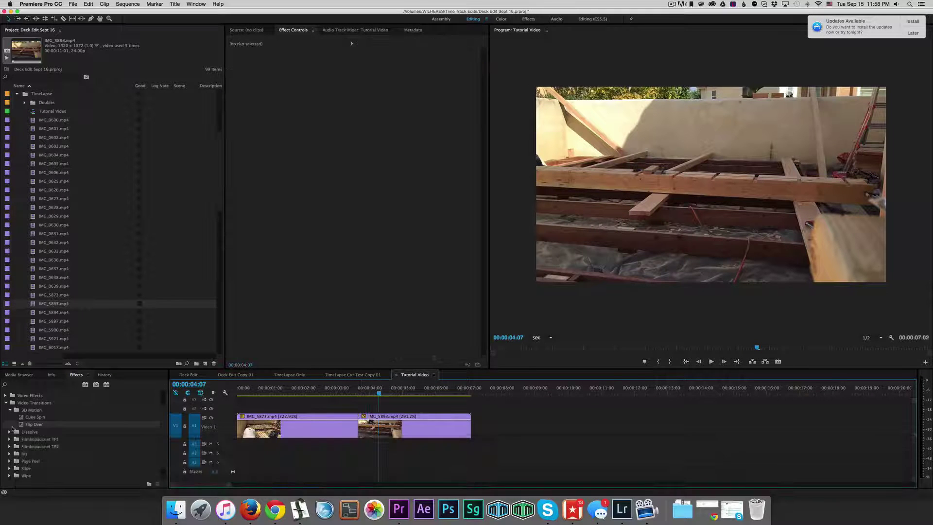
# Try a Cross Dissolve between IMG_5873.mp4 and IMG_5893.mp4, play across it, and delete it
pyautogui.click(9, 410)
pyautogui.click(9, 417)
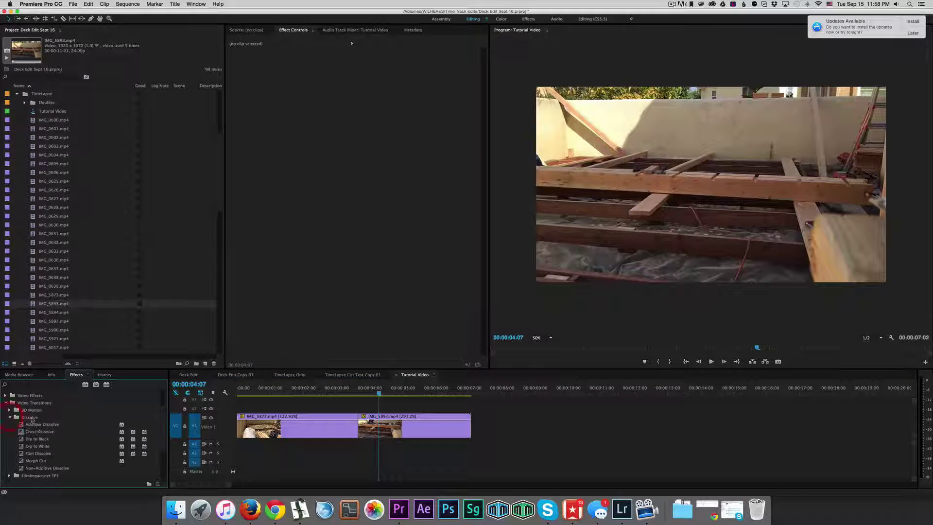
pyautogui.click(360, 430)
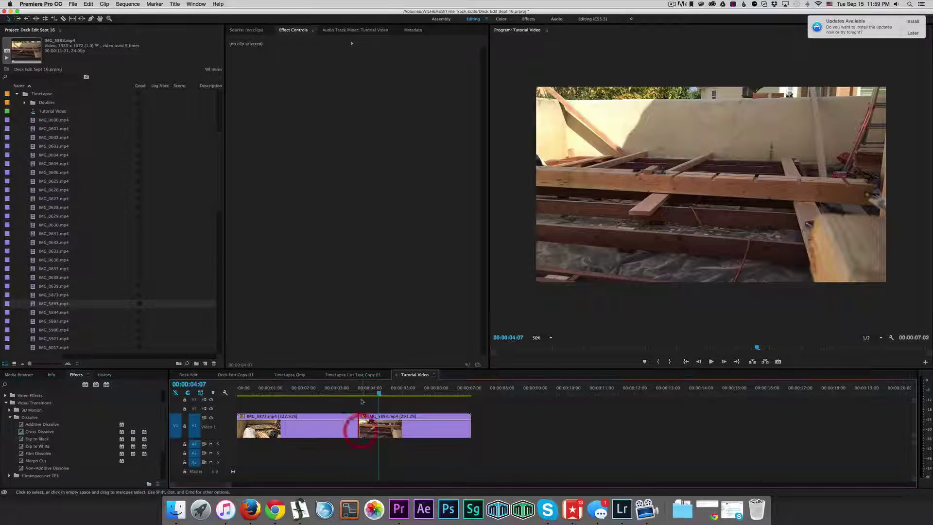
pyautogui.press('Up')
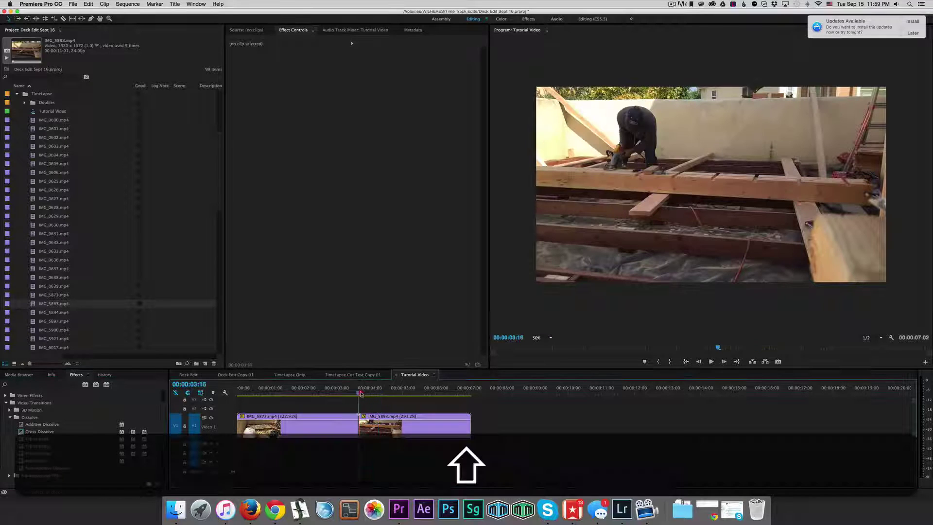
pyautogui.press('super+d')
pyautogui.moveTo(359, 393); pyautogui.dragTo(347, 392)
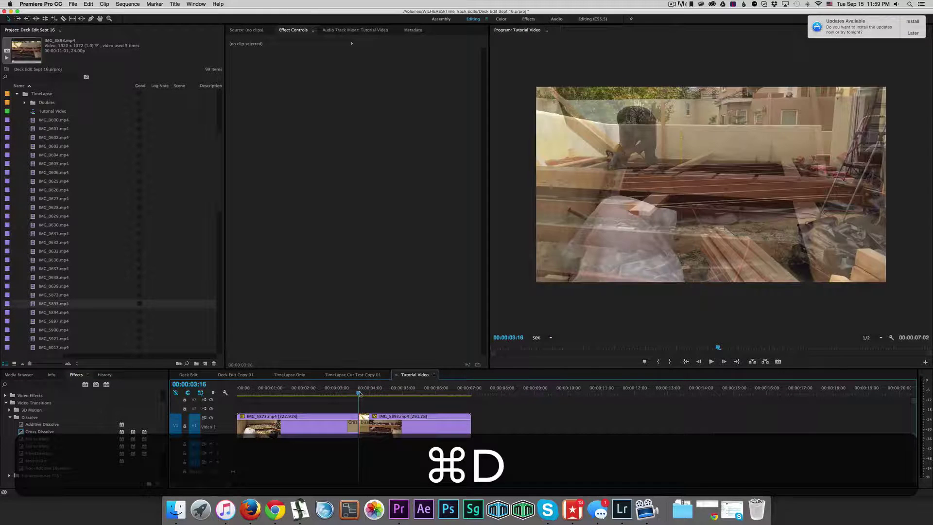
pyautogui.press('space')
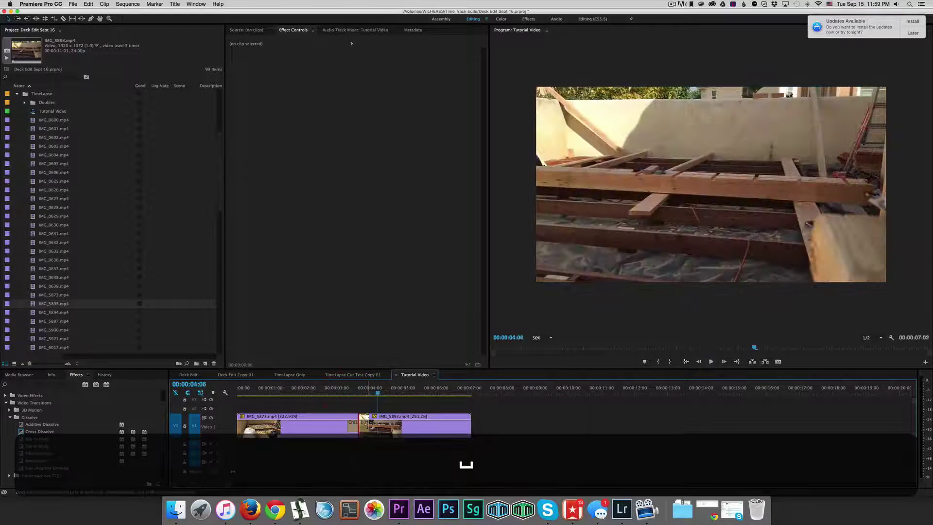
pyautogui.click(364, 423)
pyautogui.press('BackSpace')
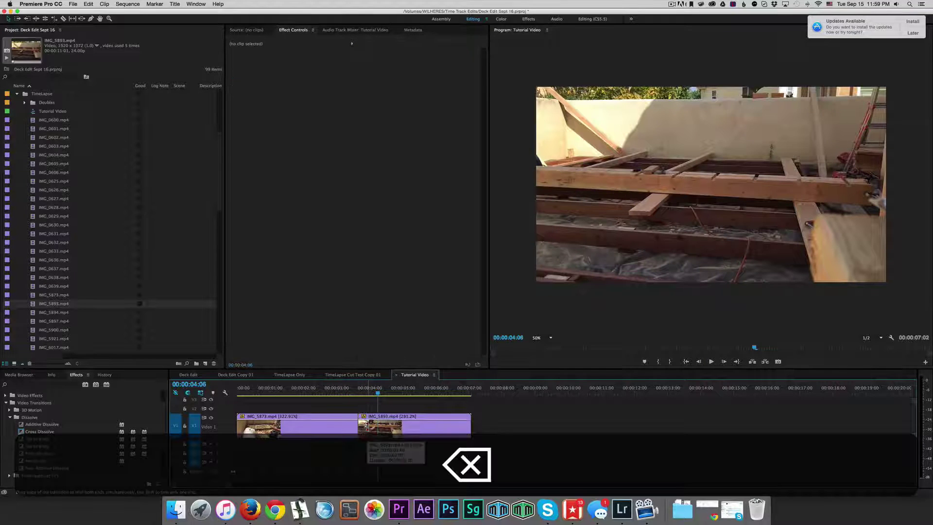
# Apply the FilmImpact.net TP1 Impact Push transition between IMG_5873.mp4 and IMG_5893.mp4, and play from 00:00:03:01
pyautogui.click(347, 391)
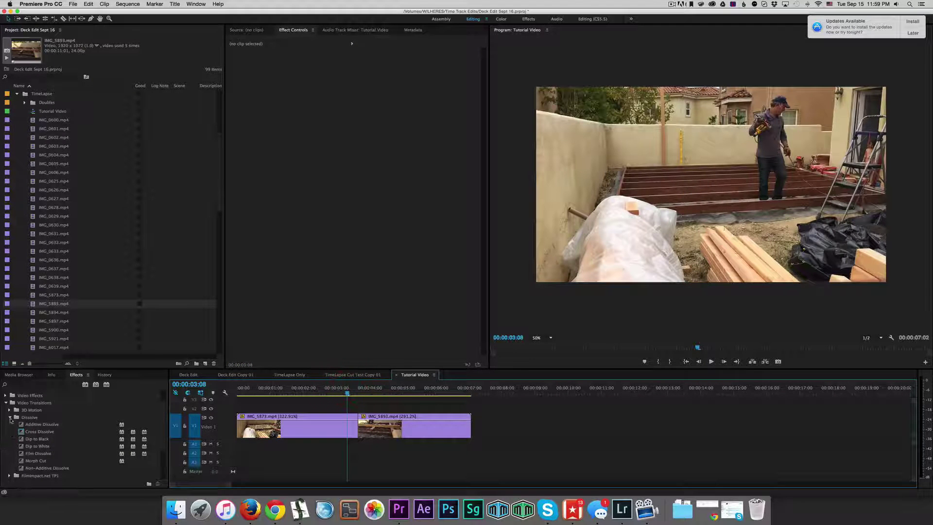
pyautogui.click(10, 417)
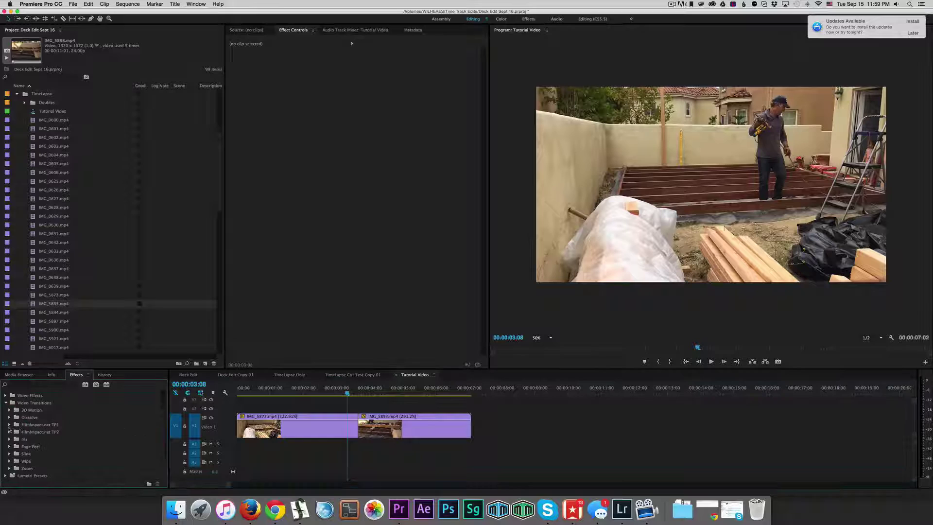
pyautogui.click(9, 424)
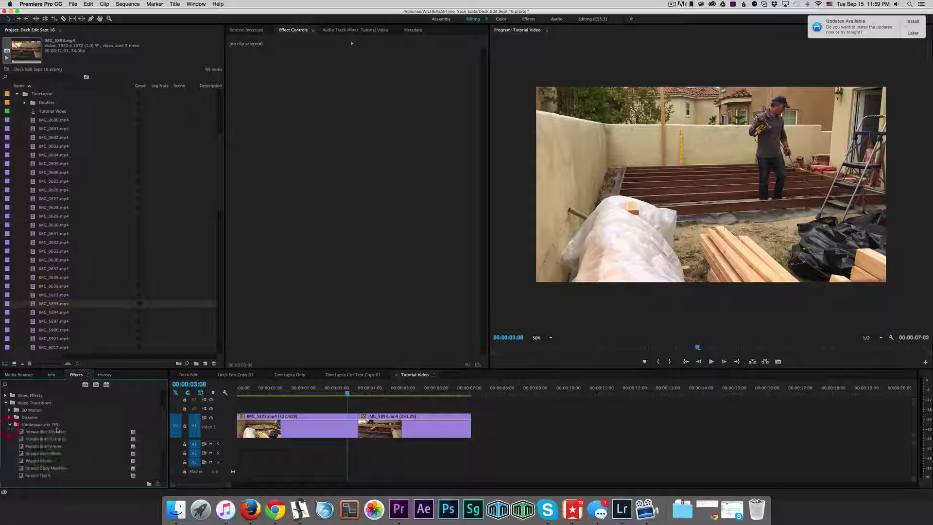
pyautogui.scroll(-5, 21, 463)
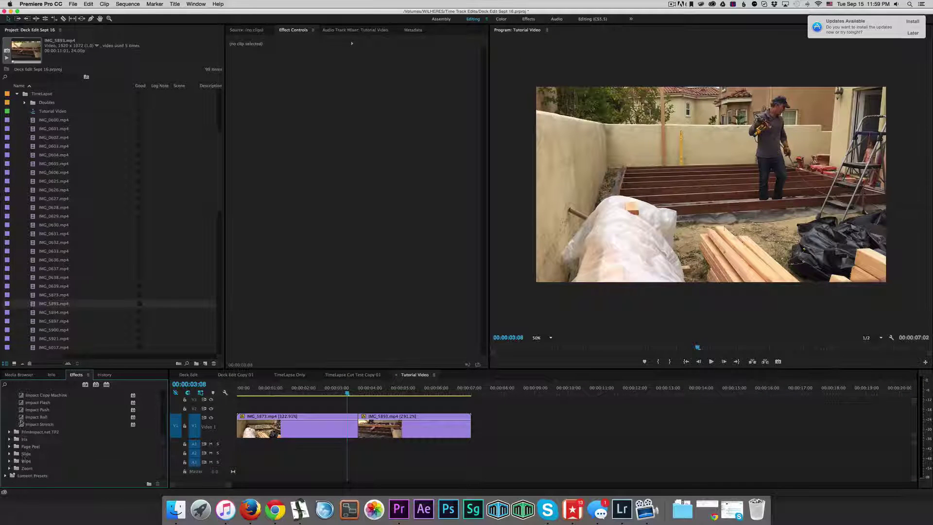
pyautogui.click(21, 409)
pyautogui.moveTo(36, 412); pyautogui.dragTo(339, 398)
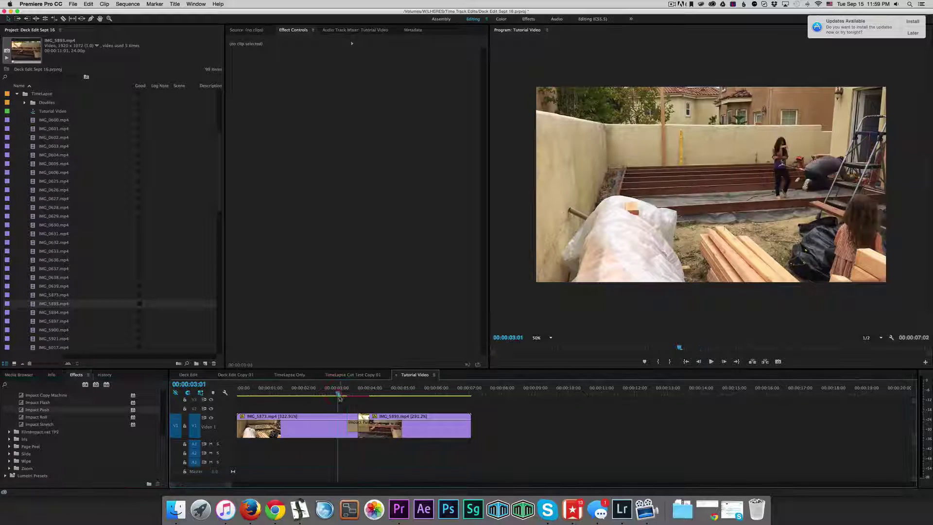
pyautogui.press('space')
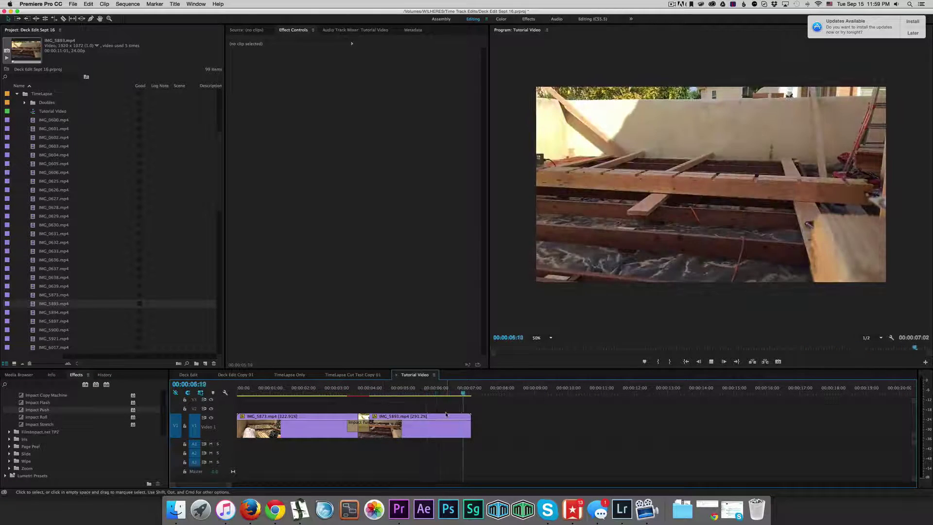
pyautogui.press('space')
# Switch to the TimeLapse Cut Test Copy 01 sequence and play it to examine the transitions between its clips
pyautogui.click(352, 376)
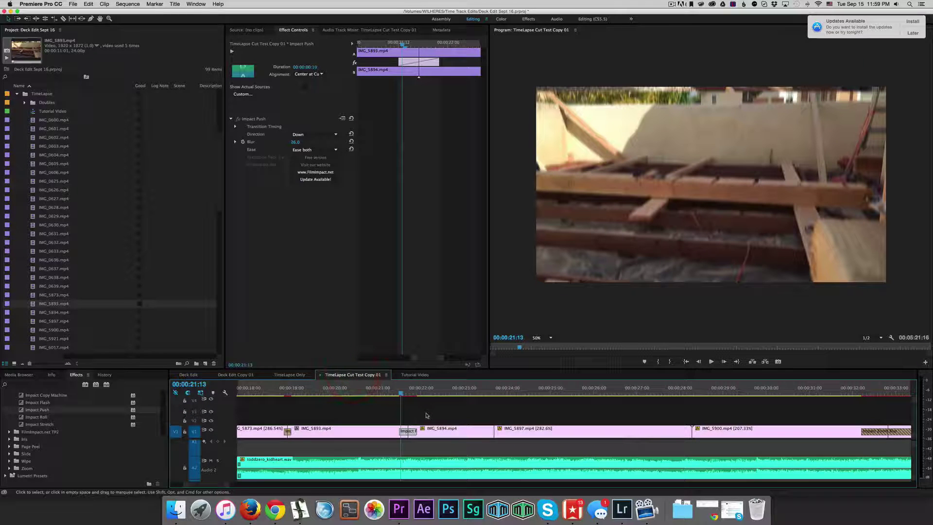
pyautogui.scroll(-5, 427, 415)
pyautogui.scroll(-5, 426, 415)
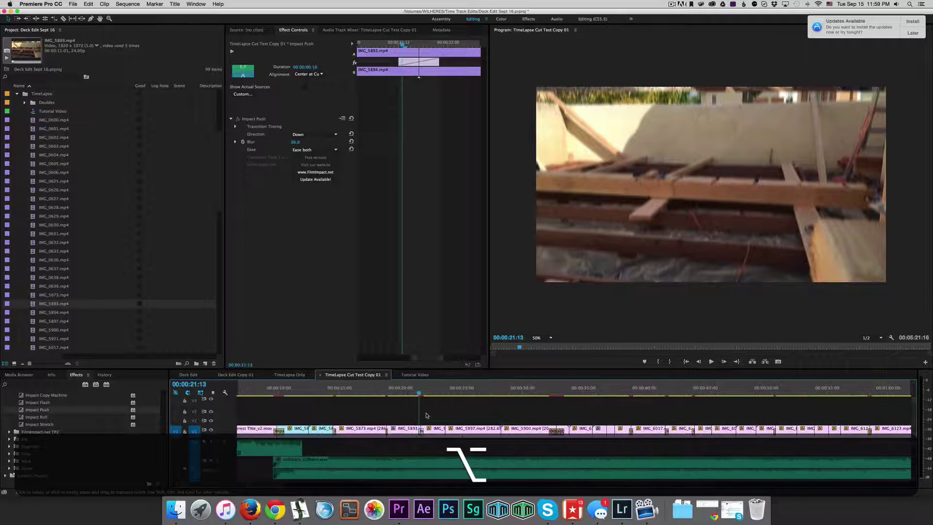
pyautogui.moveTo(418, 387); pyautogui.dragTo(466, 388)
pyautogui.press('space')
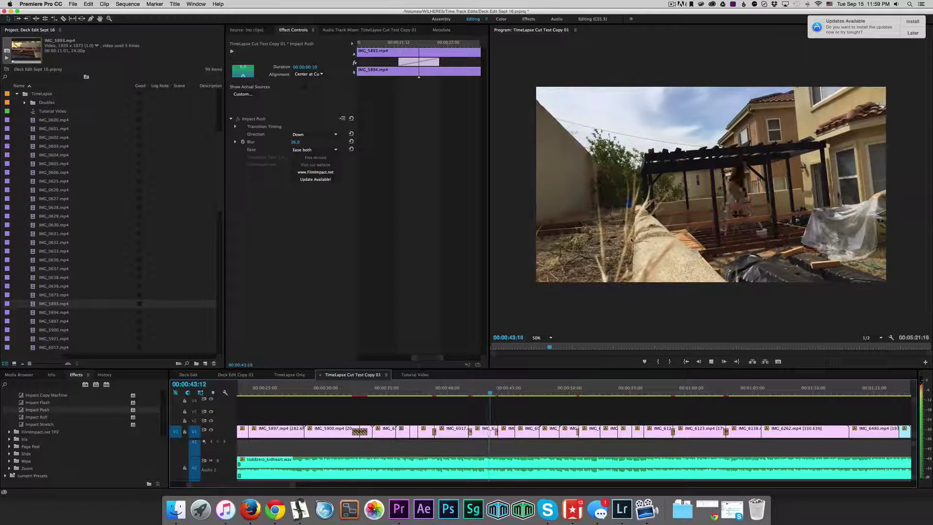
pyautogui.press('space')
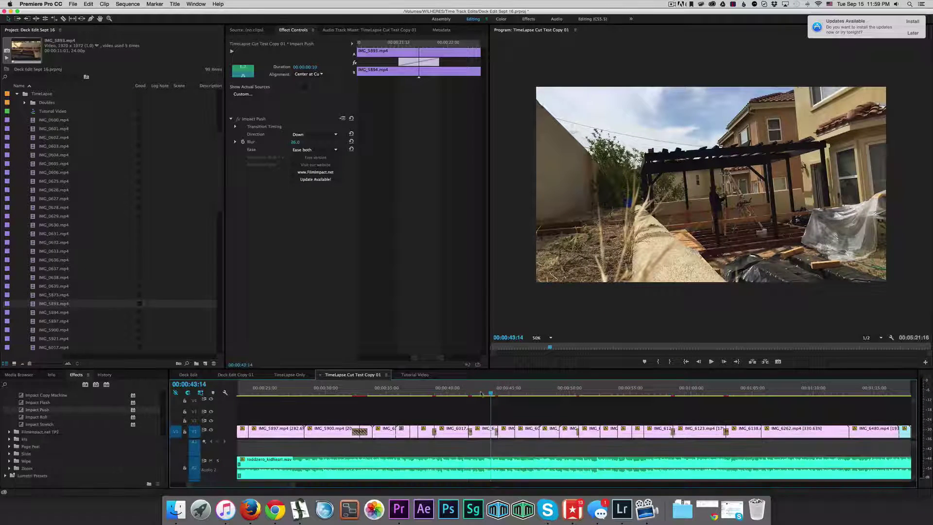
# Replay the section around IMG_6273.mp4 and the clips after it to review their push transitions
pyautogui.moveTo(480, 393); pyautogui.dragTo(469, 394)
pyautogui.press('space')
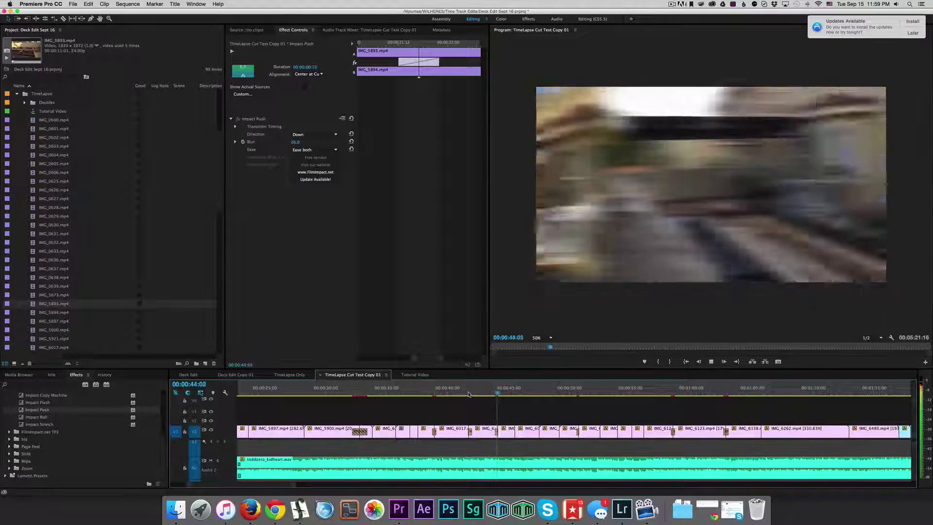
pyautogui.press('space')
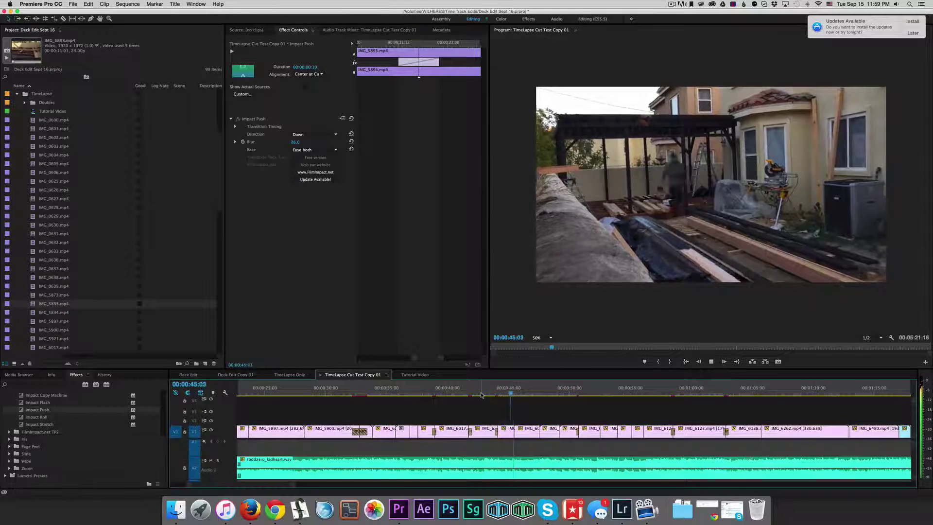
pyautogui.press('space')
pyautogui.press('space')
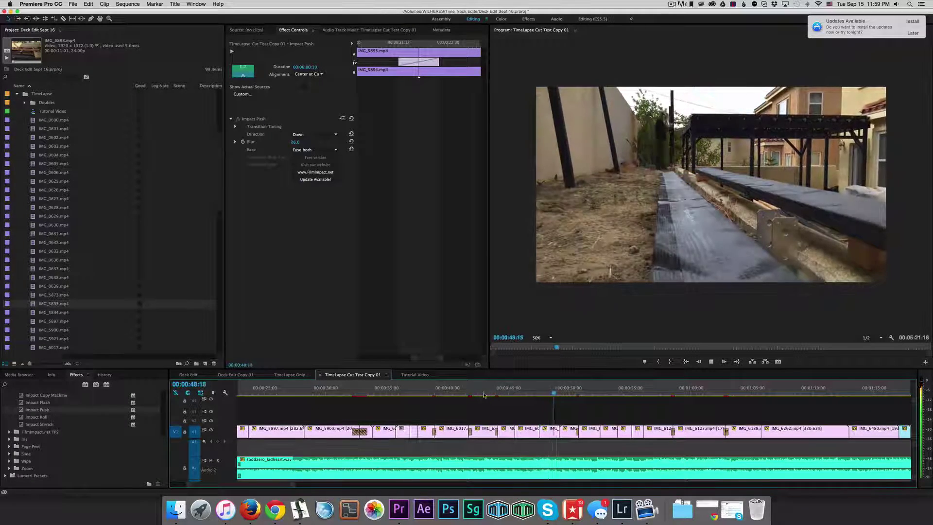
pyautogui.press('space')
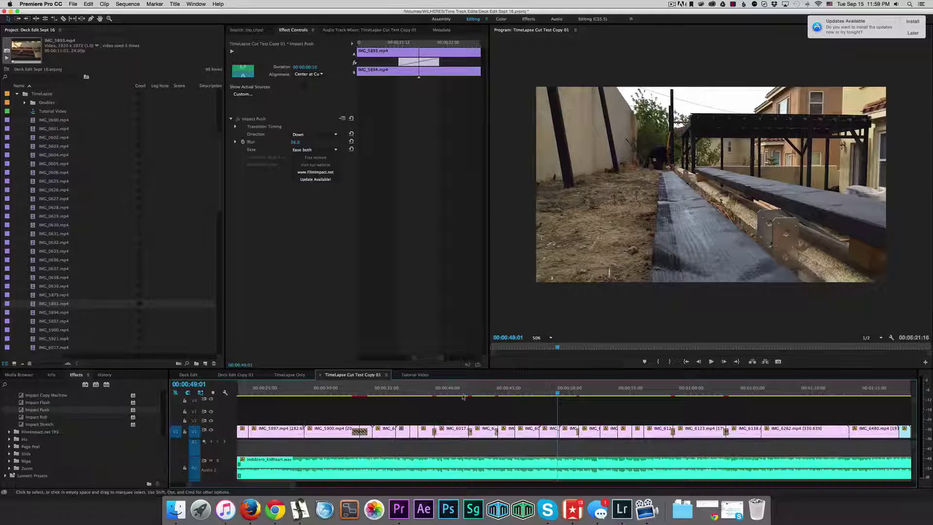
# Move the playhead to 00:00:42:17 and reveal the IMG_6273.mp4 clip used there in the project
pyautogui.moveTo(462, 396)
pyautogui.mouseDown()
pyautogui.moveTo(439, 390)
pyautogui.moveTo(480, 394)
pyautogui.mouseUp()
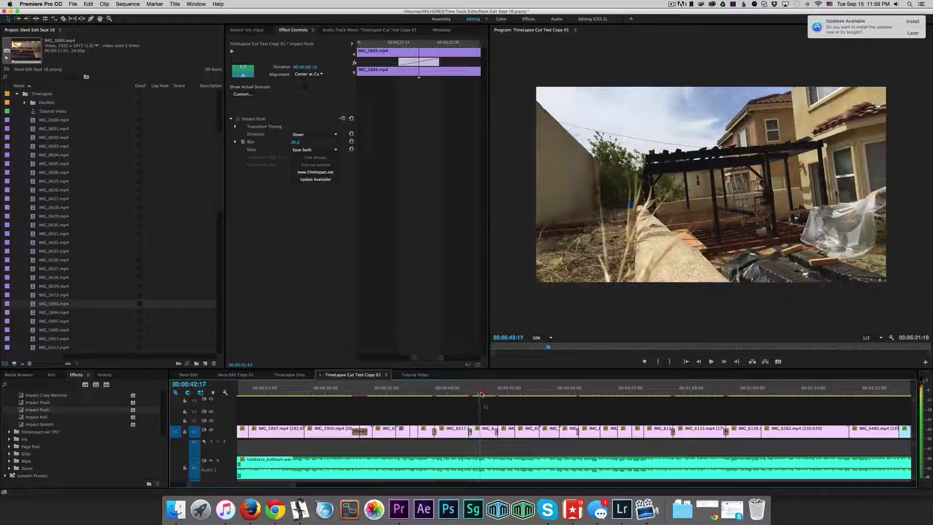
pyautogui.click(486, 430)
pyautogui.rightClick(487, 430)
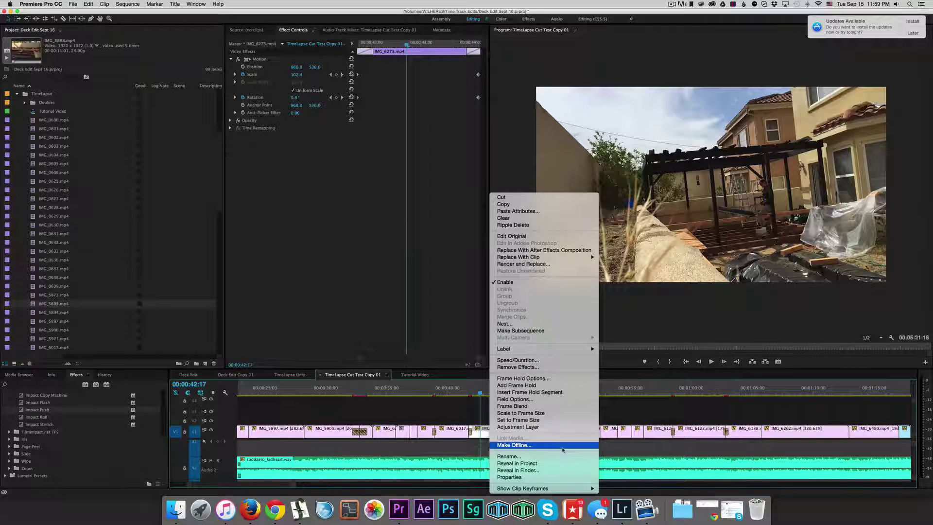
pyautogui.click(546, 464)
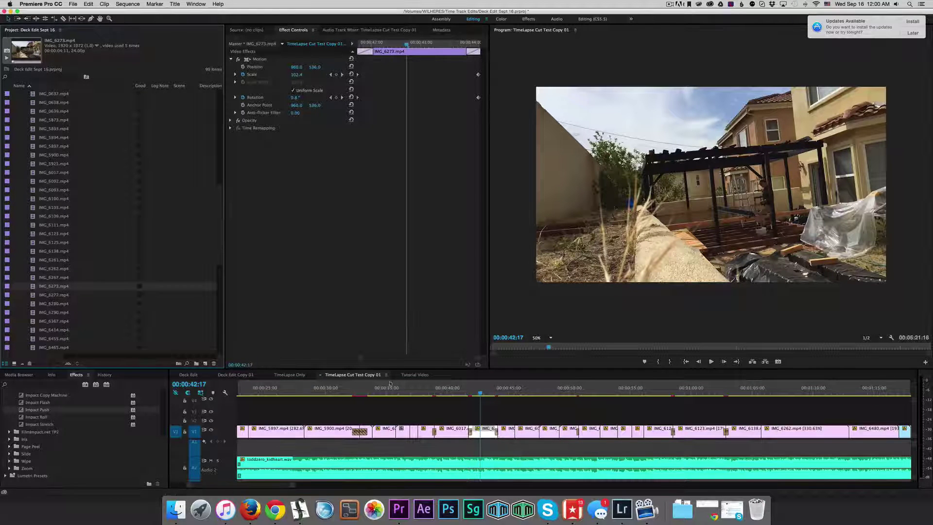
# Add IMG_6273.mp4 to the Tutorial Video sequence on V1 at 00:00:06:15, directly following IMG_5893.mp4
pyautogui.click(407, 375)
pyautogui.moveTo(34, 291); pyautogui.dragTo(455, 426)
pyautogui.click(469, 426)
pyautogui.press('BackSpace')
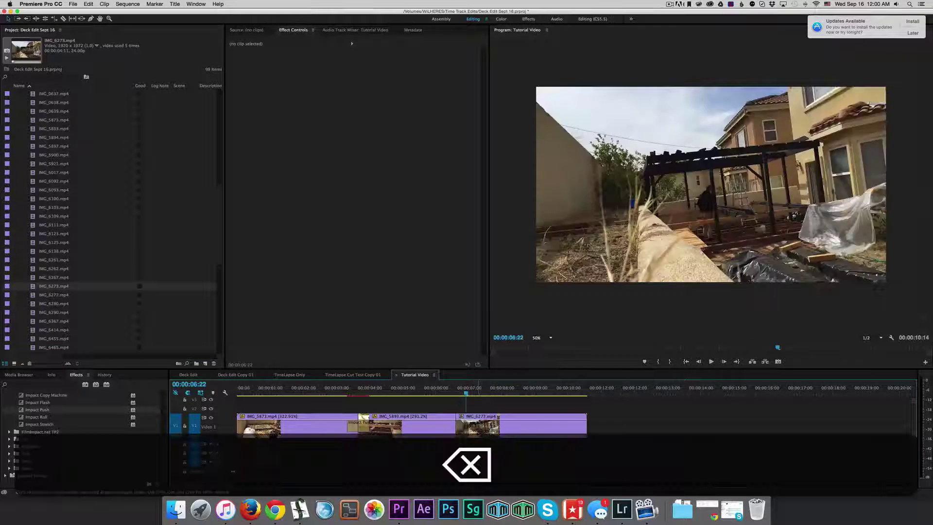
# Apply the Impact Push transition between IMG_5893.mp4 and IMG_6273.mp4, and play across the cut
pyautogui.press('Up')
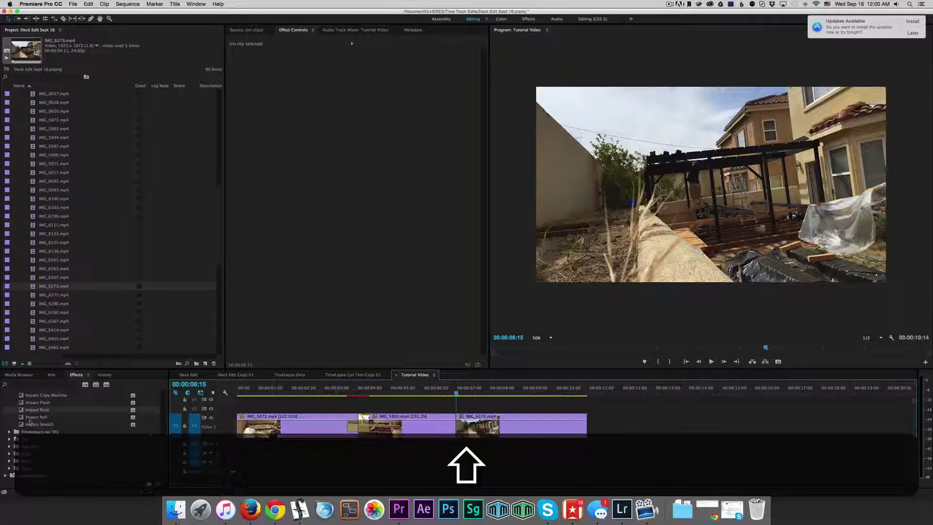
pyautogui.moveTo(27, 409); pyautogui.dragTo(346, 425)
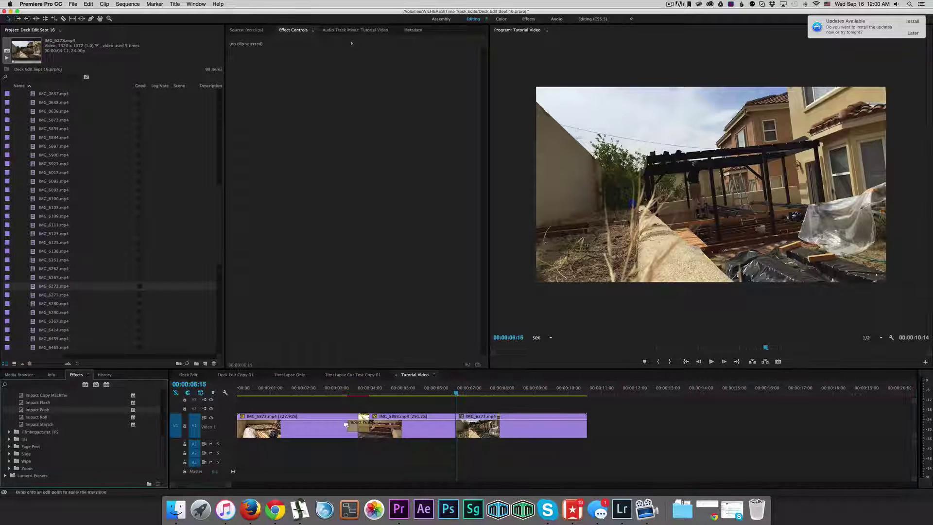
pyautogui.moveTo(451, 430); pyautogui.dragTo(455, 427)
pyautogui.click(433, 391)
pyautogui.press('space')
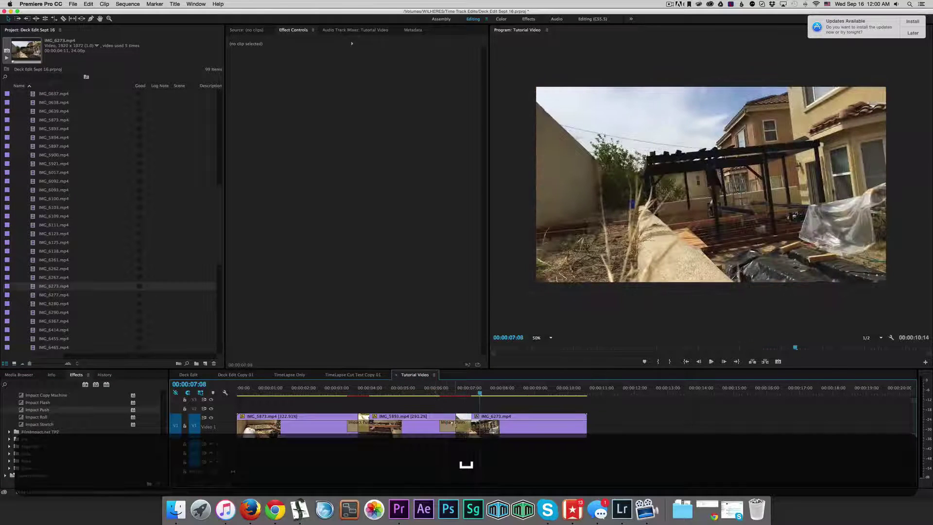
# Shorten the Impact Push before IMG_6273.mp4 to 00:00:00:11 and play across it
pyautogui.click(449, 422)
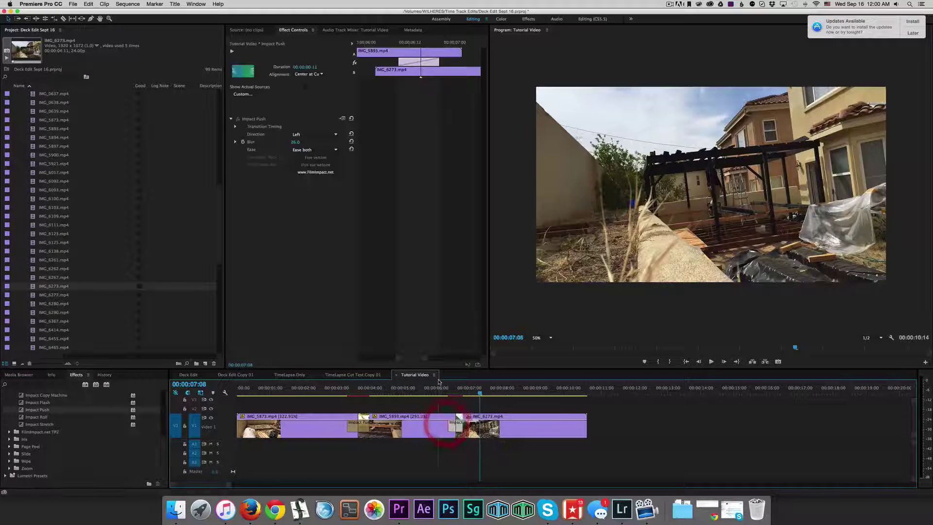
pyautogui.click(439, 383)
pyautogui.press('space')
pyautogui.press('space')
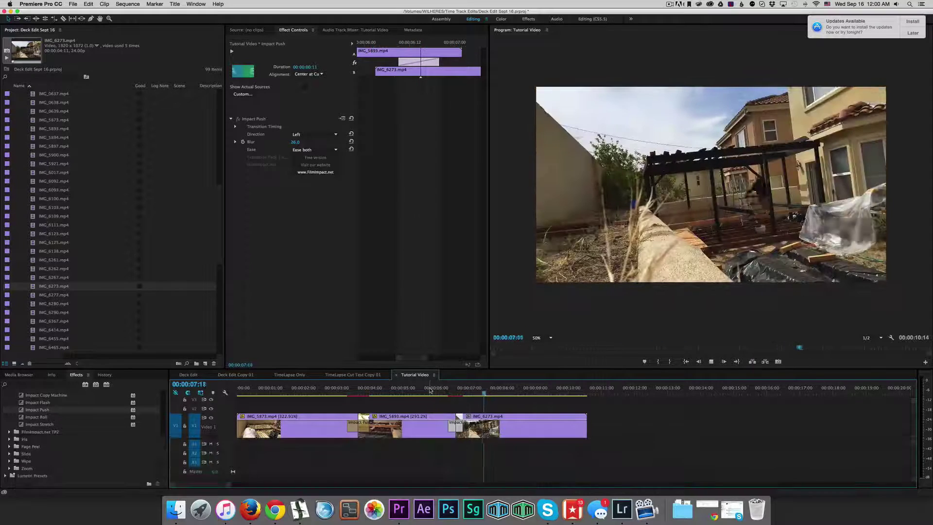
# Move the playhead to 00:00:08:00, select IMG_6273.mp4, and expand its Motion settings
pyautogui.moveTo(488, 389); pyautogui.dragTo(540, 389)
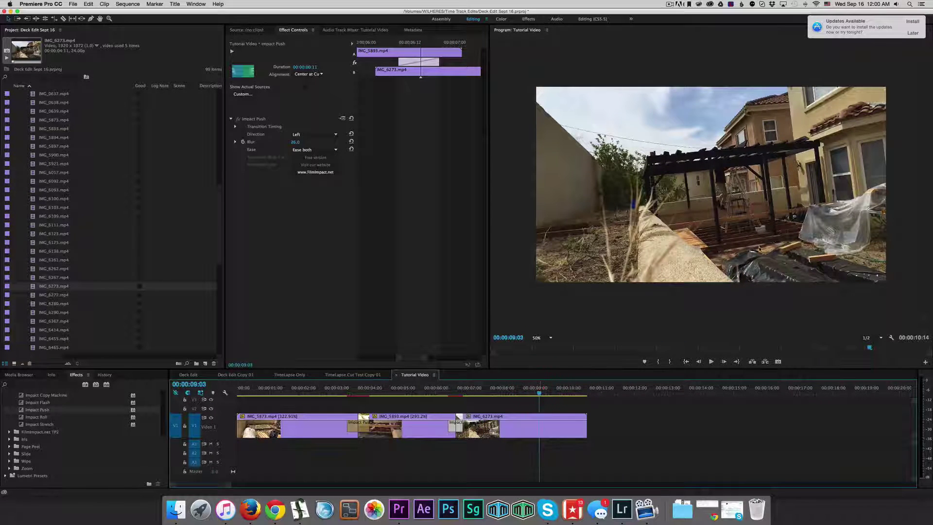
pyautogui.click(502, 388)
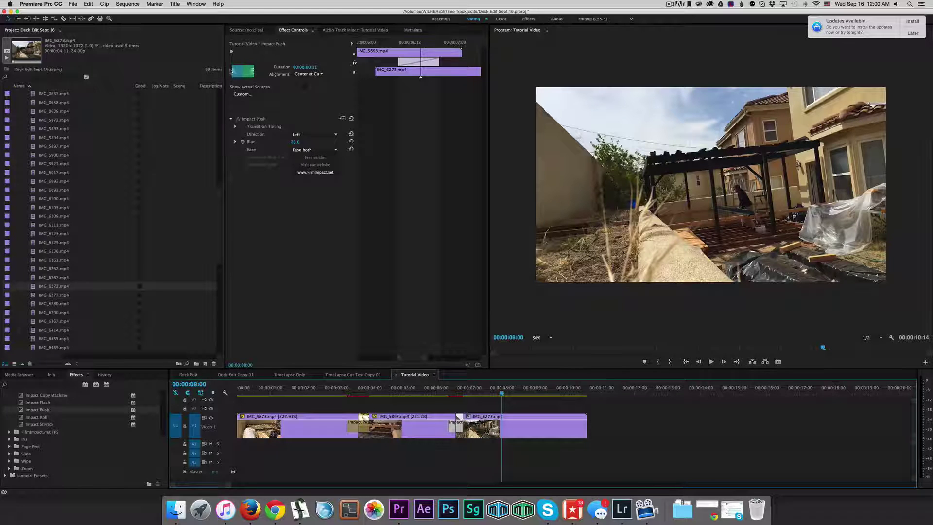
pyautogui.click(535, 426)
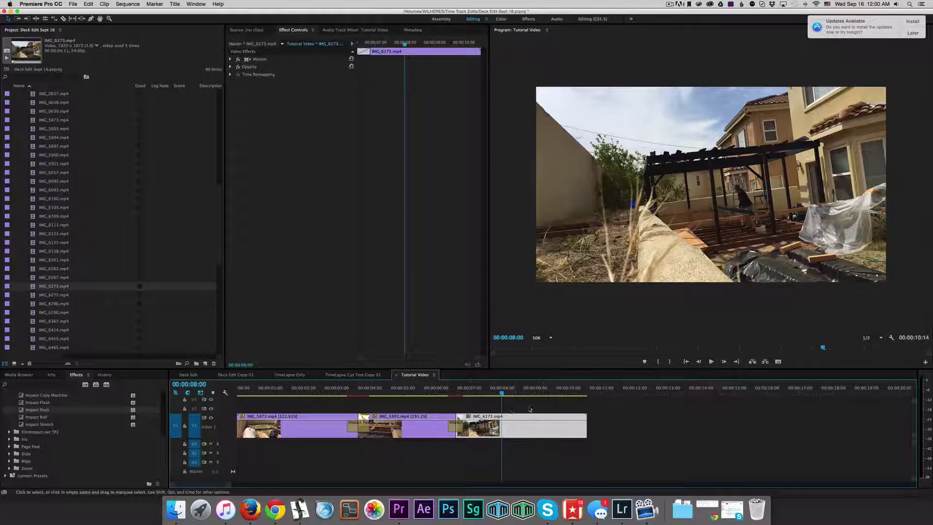
pyautogui.click(231, 59)
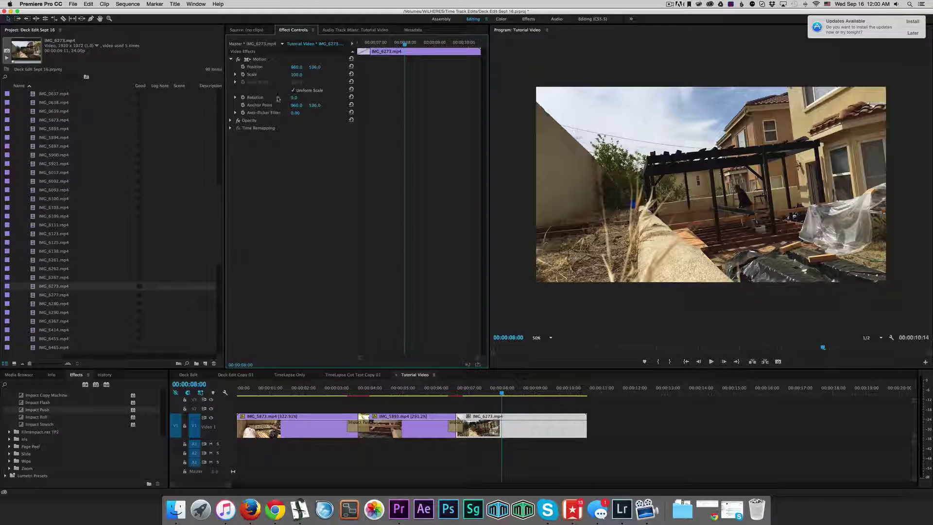
# Try rotating IMG_6273.mp4 by 7°, and undo the rotation
pyautogui.moveTo(294, 98); pyautogui.dragTo(298, 98)
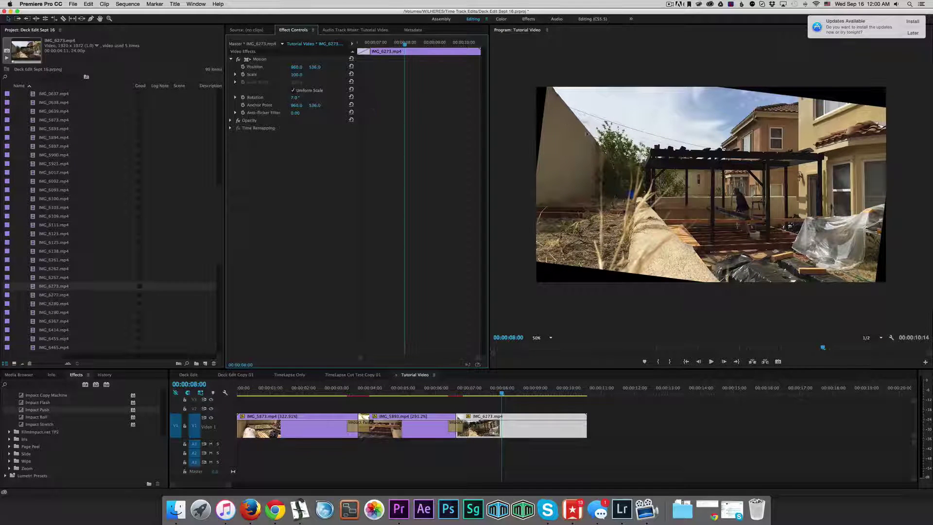
pyautogui.press('super+z')
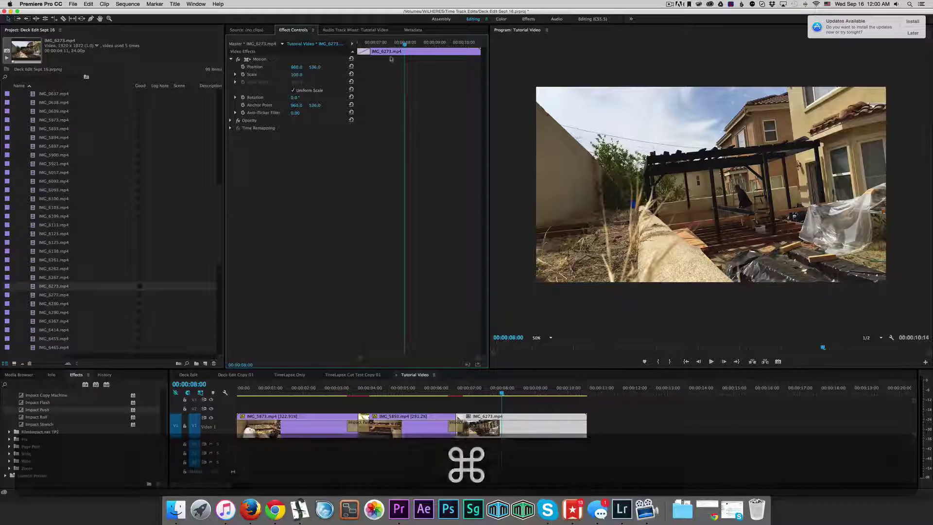
# Enable Scale and Rotation keyframing for IMG_6273.mp4 at the clip's start, with Scale at 100 and Rotation at 0°
pyautogui.moveTo(405, 43); pyautogui.dragTo(343, 43)
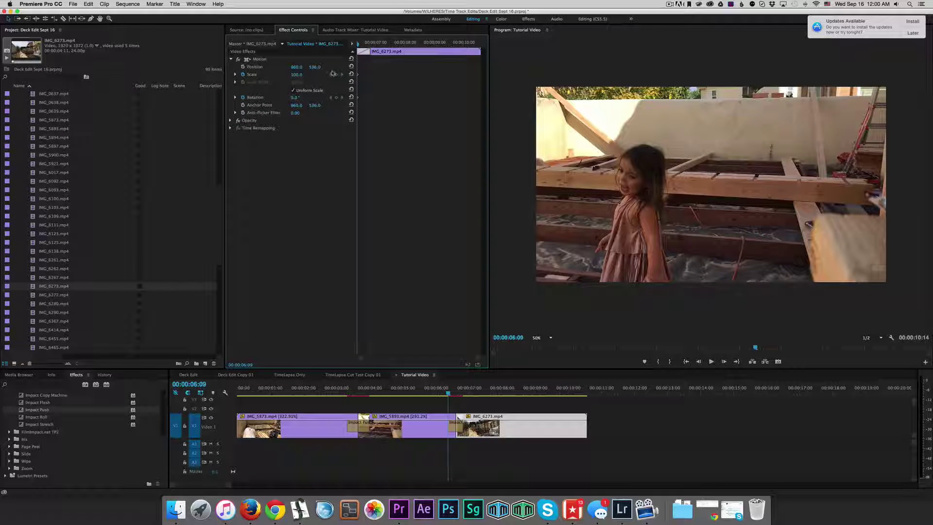
pyautogui.moveTo(358, 44)
pyautogui.mouseDown()
pyautogui.moveTo(388, 46)
pyautogui.moveTo(351, 47)
pyautogui.mouseUp()
pyautogui.click(359, 99)
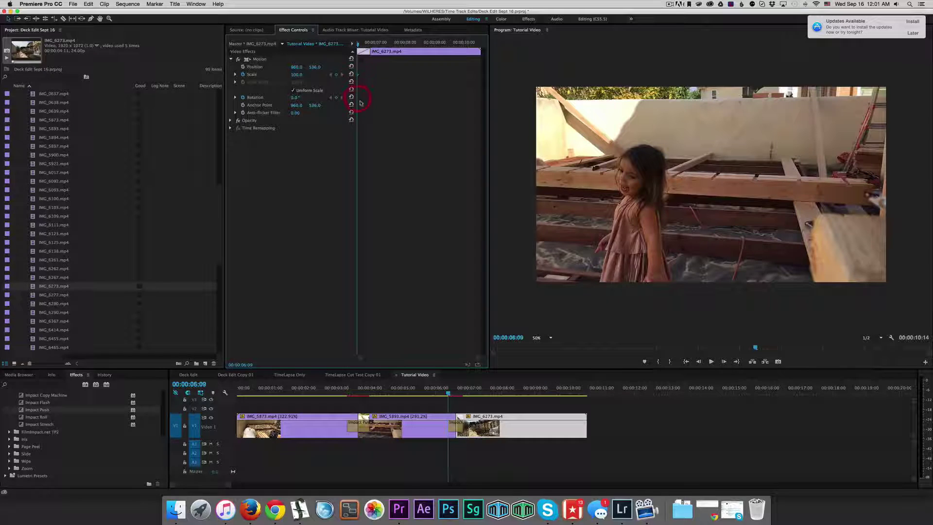
pyautogui.click(359, 44)
pyautogui.moveTo(359, 45)
pyautogui.mouseDown()
pyautogui.moveTo(399, 46)
pyautogui.moveTo(355, 48)
pyautogui.mouseUp()
# Add Scale and Rotation keyframes at the end of IMG_6273.mp4, with Scale set to 110 and Rotation to 4°
pyautogui.moveTo(361, 45); pyautogui.dragTo(480, 46)
pyautogui.click(336, 74)
pyautogui.click(335, 97)
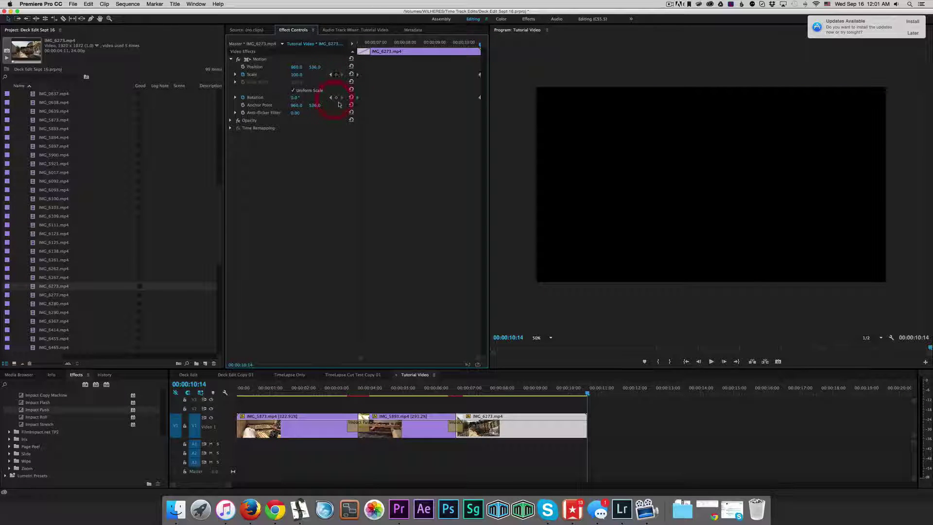
pyautogui.write('110')
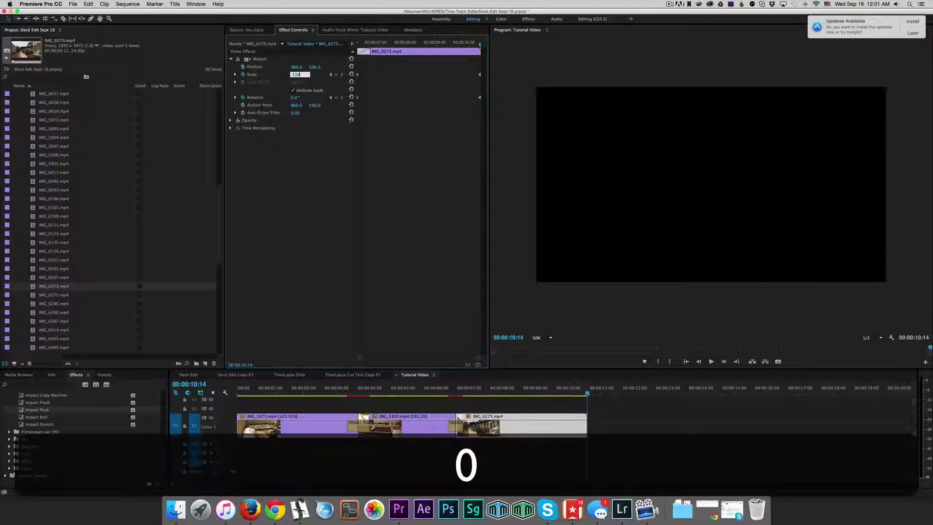
pyautogui.press('Return')
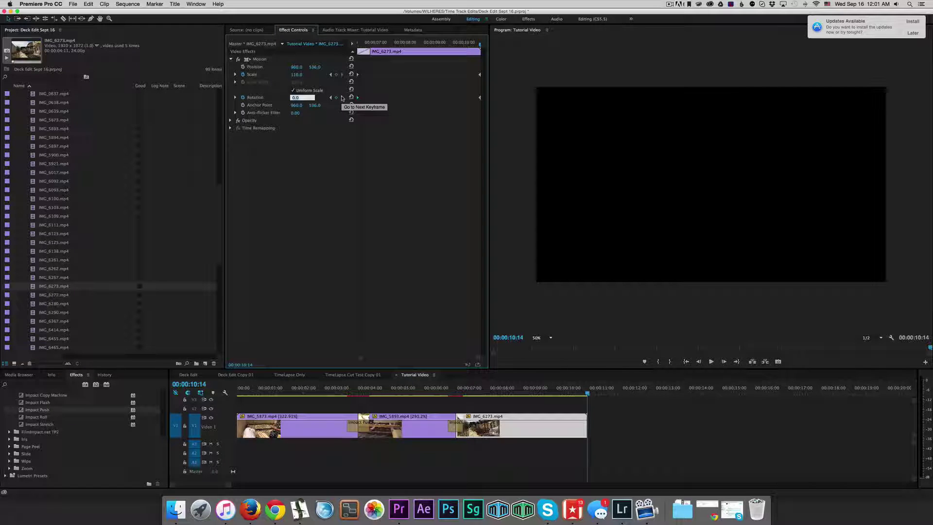
pyautogui.write('4')
pyautogui.press('Return')
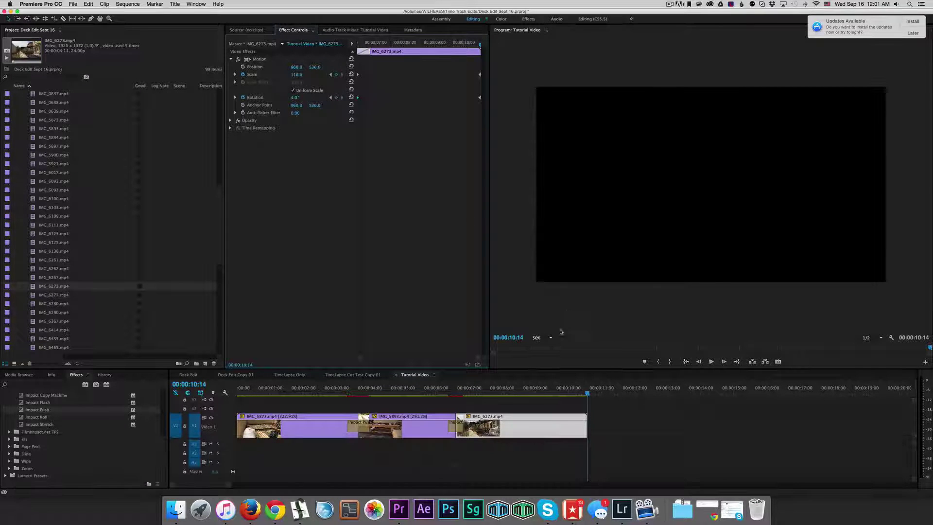
# Play IMG_6273.mp4 from just before its opening transition to check the zoom and rotation animation
pyautogui.moveTo(588, 393); pyautogui.dragTo(449, 394)
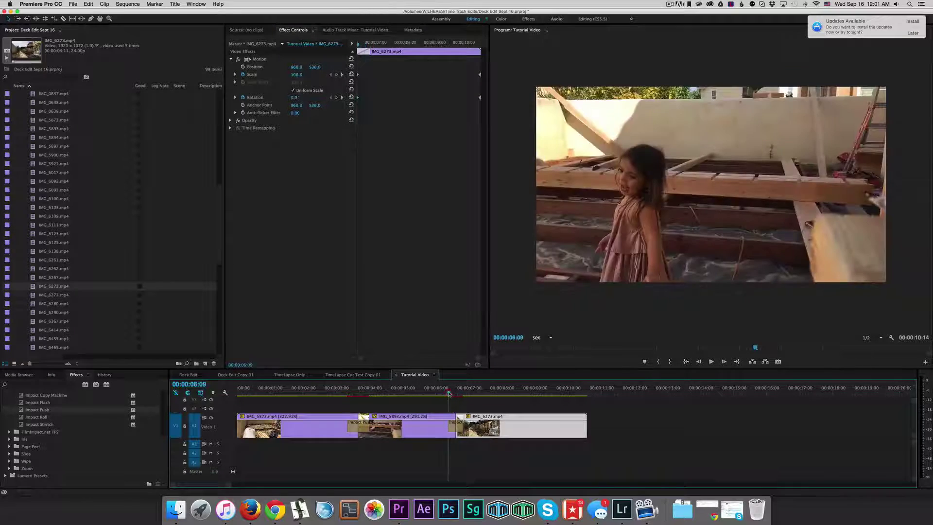
pyautogui.press('space')
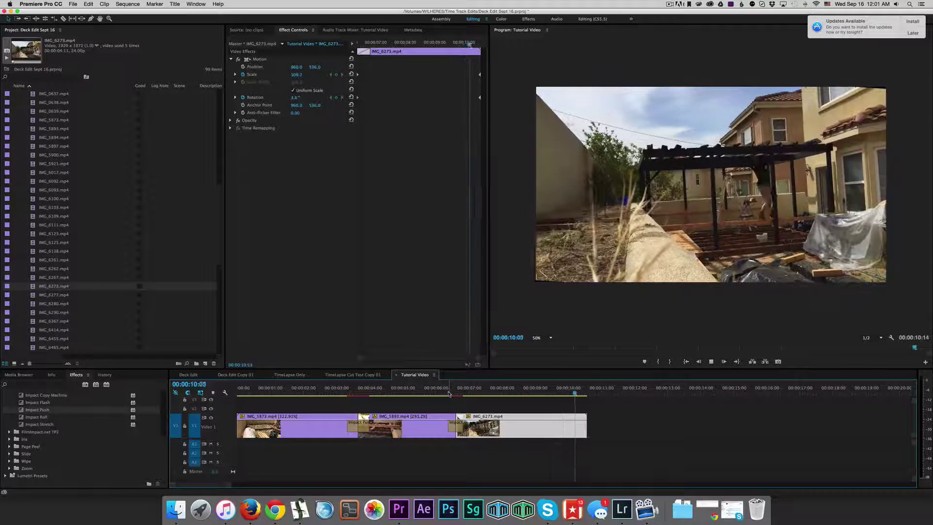
pyautogui.press('space')
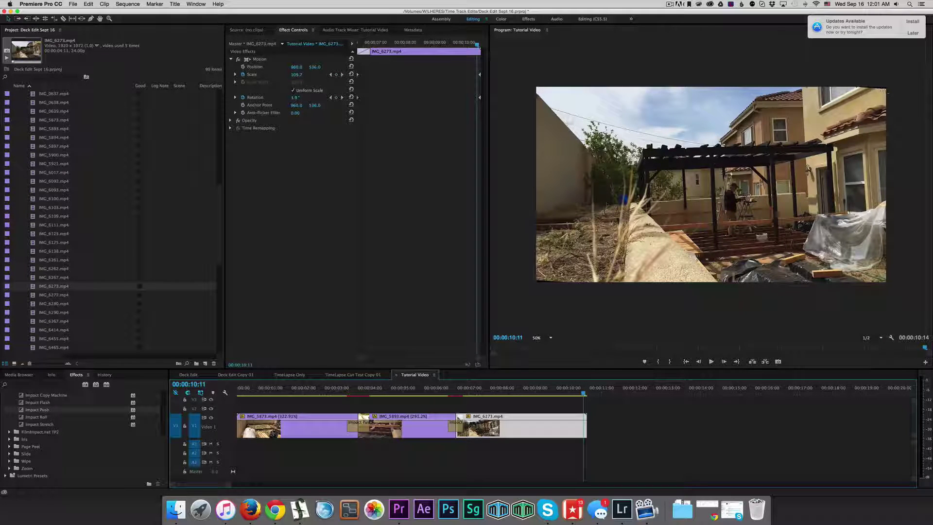
# Widen the program monitor, set its zoom level to Fit, and postpone the software update notification
pyautogui.moveTo(488, 236); pyautogui.dragTo(395, 270)
pyautogui.click(452, 338)
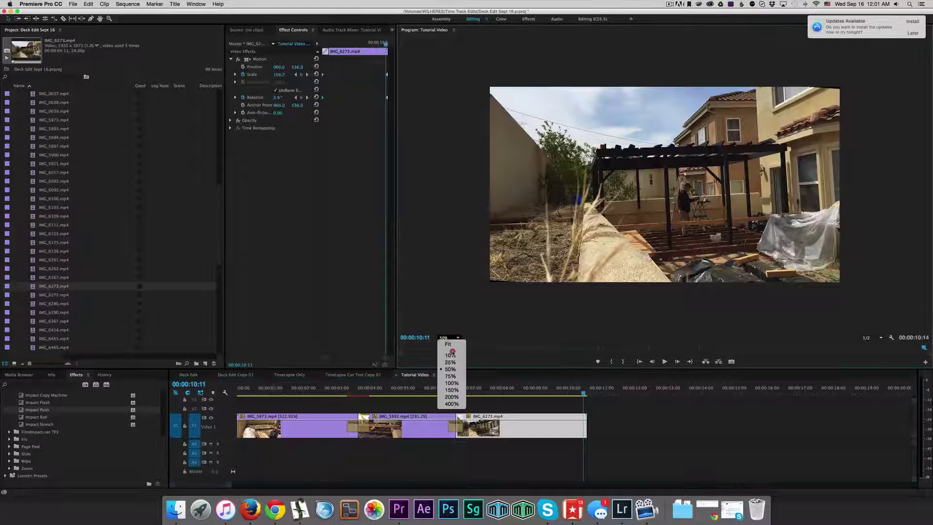
pyautogui.click(453, 346)
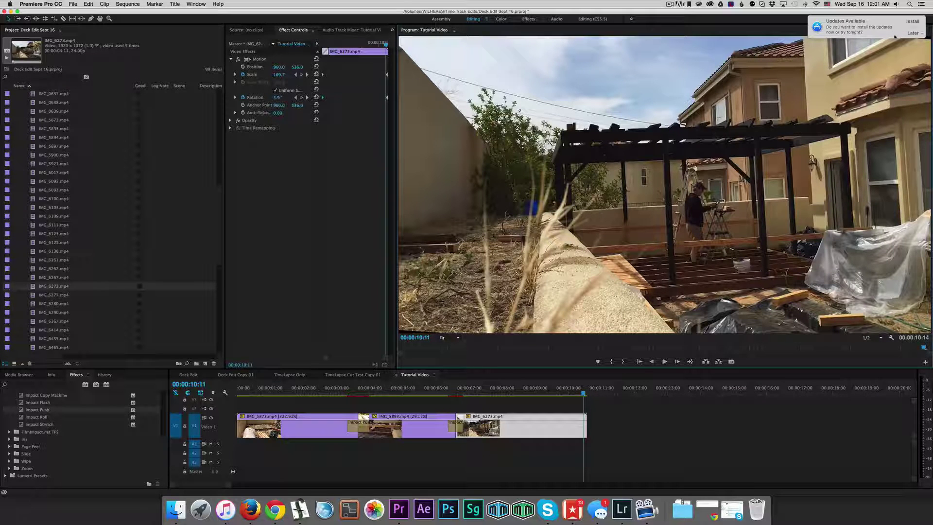
pyautogui.click(912, 33)
pyautogui.click(905, 59)
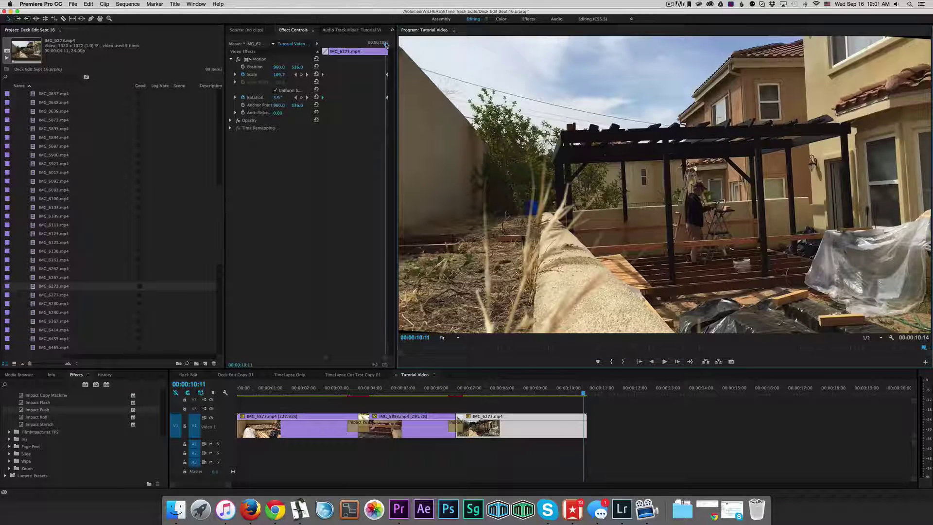
# Set the end Scale keyframe of IMG_6273.mp4 to 112 and review the clip for exposed frame edges
pyautogui.moveTo(387, 44); pyautogui.dragTo(395, 46)
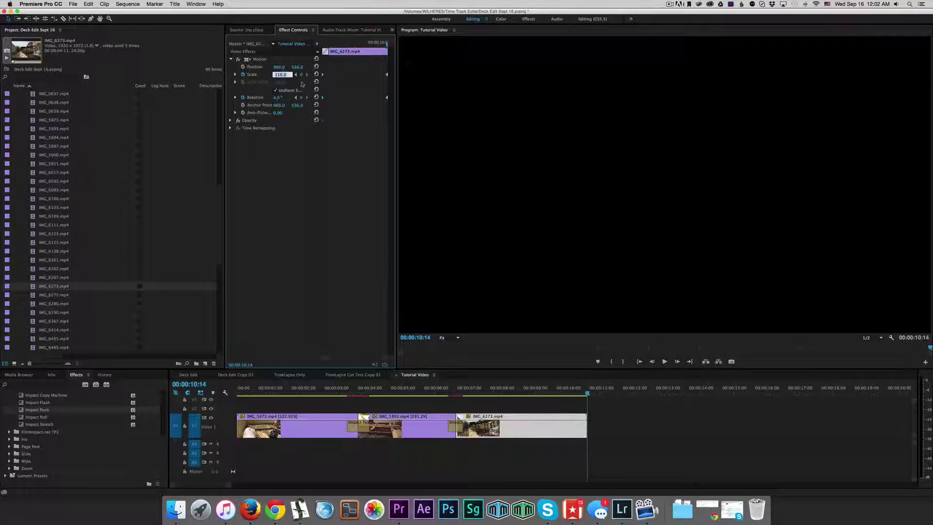
pyautogui.write('112')
pyautogui.press('Return')
pyautogui.click(444, 391)
pyautogui.press('space')
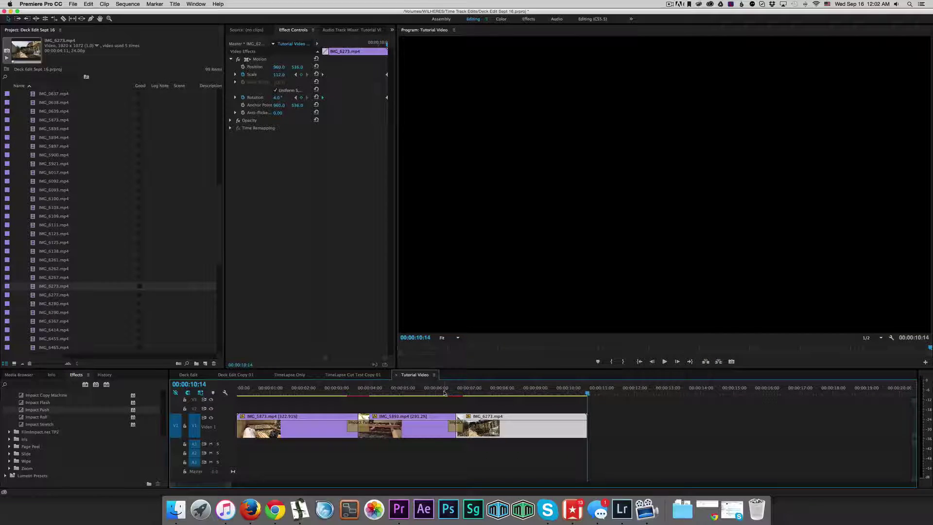
pyautogui.moveTo(581, 392); pyautogui.dragTo(583, 392)
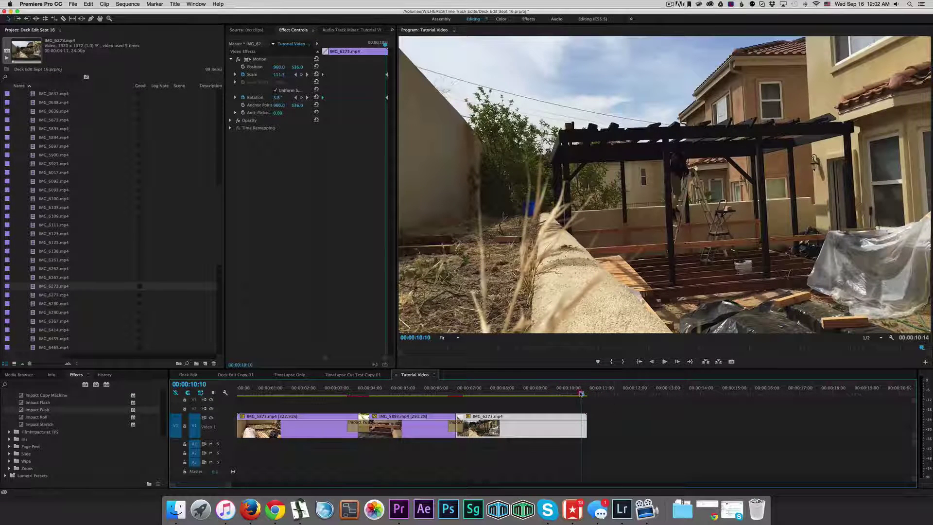
pyautogui.moveTo(459, 392); pyautogui.dragTo(575, 395)
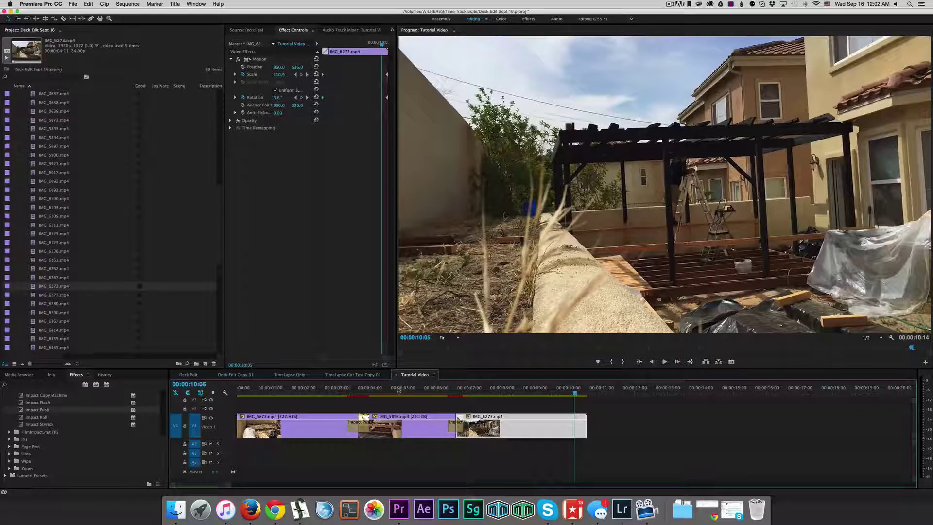
# Open the TimeLapse Cut Test Copy 01 sequence and scrub through its time-lapse clips up to IMG_6262.mp4
pyautogui.click(361, 376)
pyautogui.moveTo(476, 395); pyautogui.dragTo(621, 391)
pyautogui.hscroll(4, 581, 399)
pyautogui.hscroll(5, 580, 398)
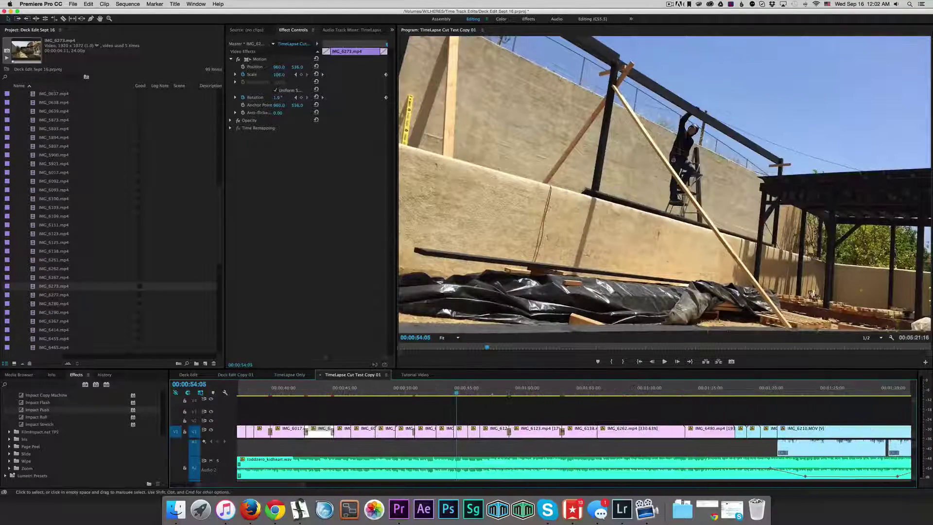
pyautogui.hscroll(-1, 450, 396)
pyautogui.moveTo(451, 395); pyautogui.dragTo(569, 398)
pyautogui.hscroll(3, 568, 398)
# Play the sequence from IMG_6262.mp4 and again from the end of IMG_6480.mp4 into IMG_6210.MOV
pyautogui.press('space')
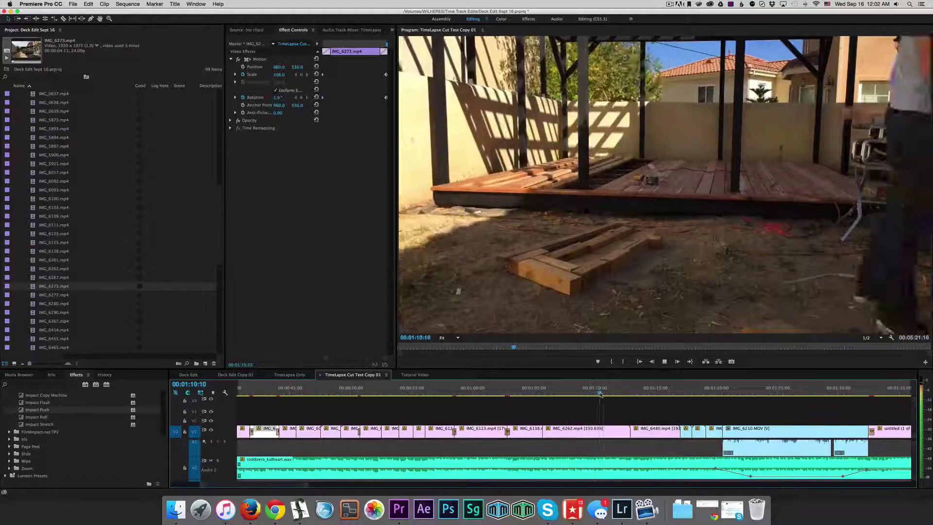
pyautogui.press('space')
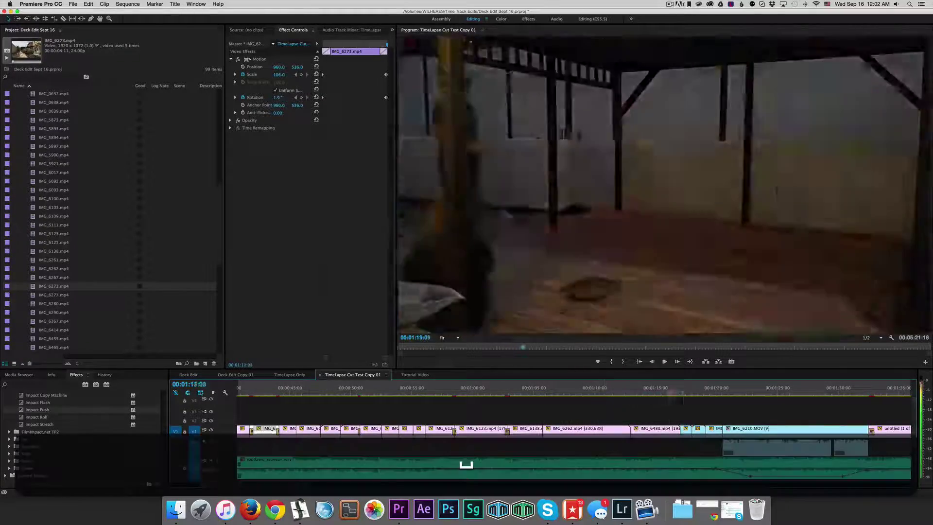
pyautogui.click(699, 392)
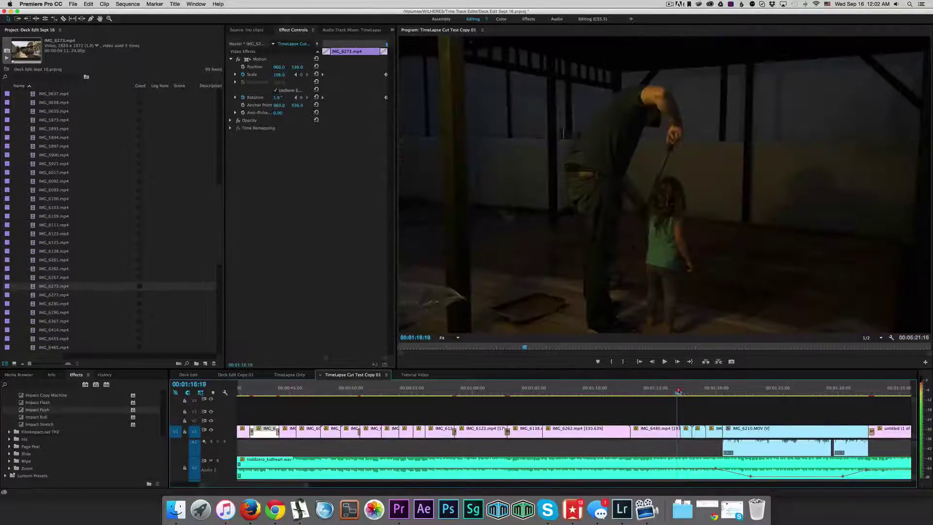
pyautogui.press('space')
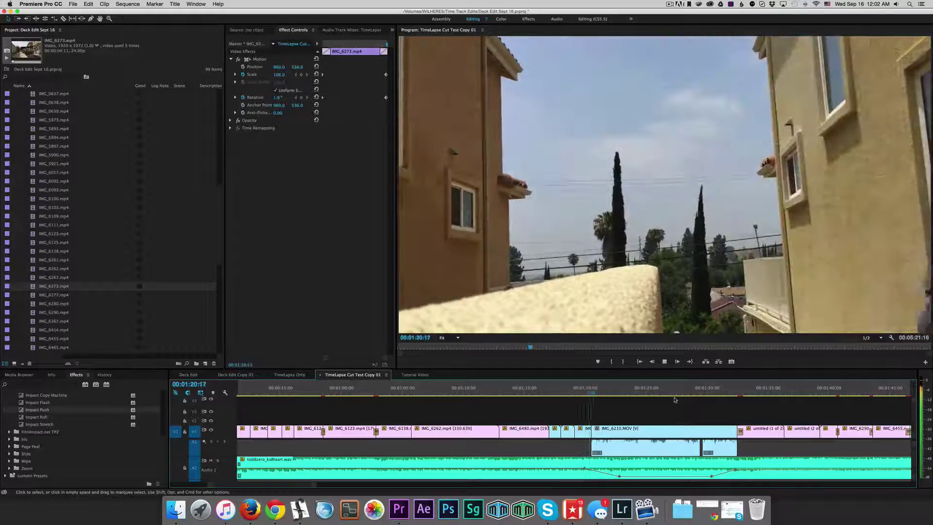
pyautogui.press('space')
# Scrub through the rest of the time-lapse edit after IMG_6210.MOV to examine the clips and their transitions
pyautogui.hscroll(5, 670, 400)
pyautogui.moveTo(535, 392); pyautogui.dragTo(592, 392)
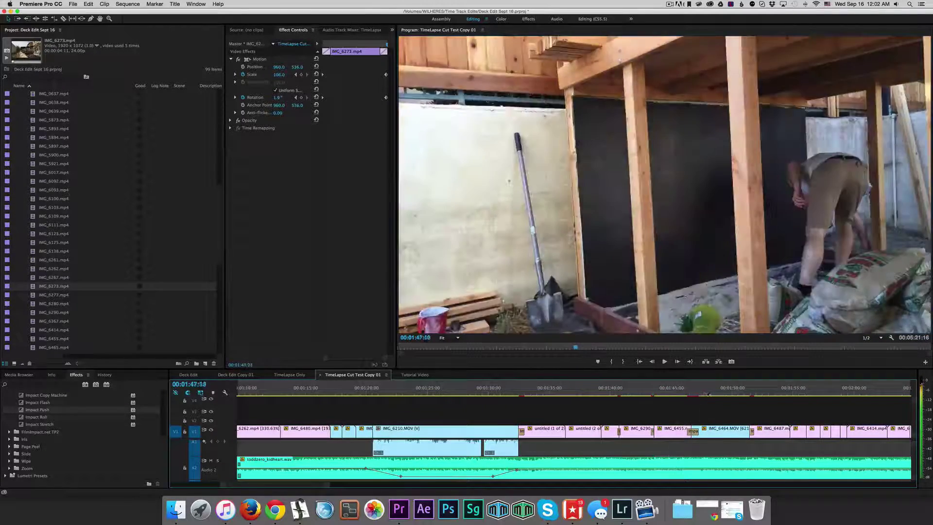
pyautogui.moveTo(732, 392); pyautogui.dragTo(754, 395)
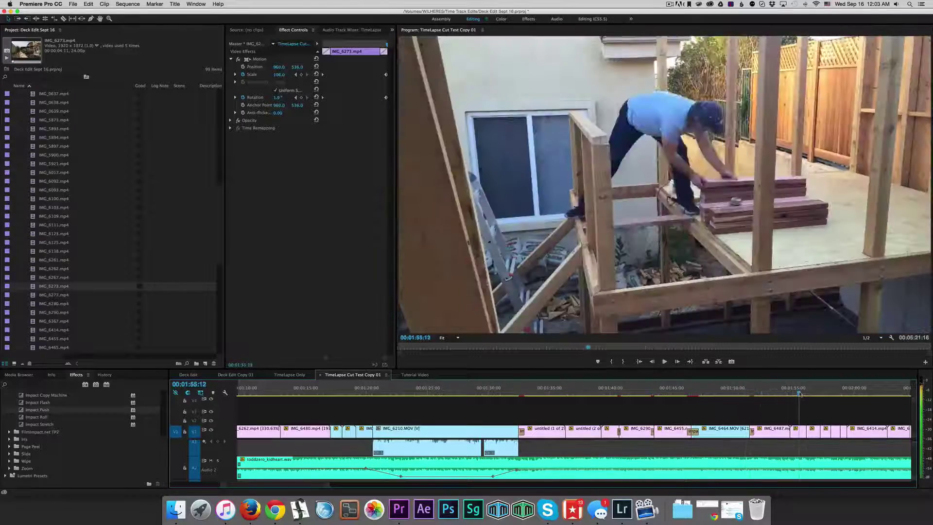
pyautogui.hotkey('alt', '-')
pyautogui.hotkey('alt', '-')
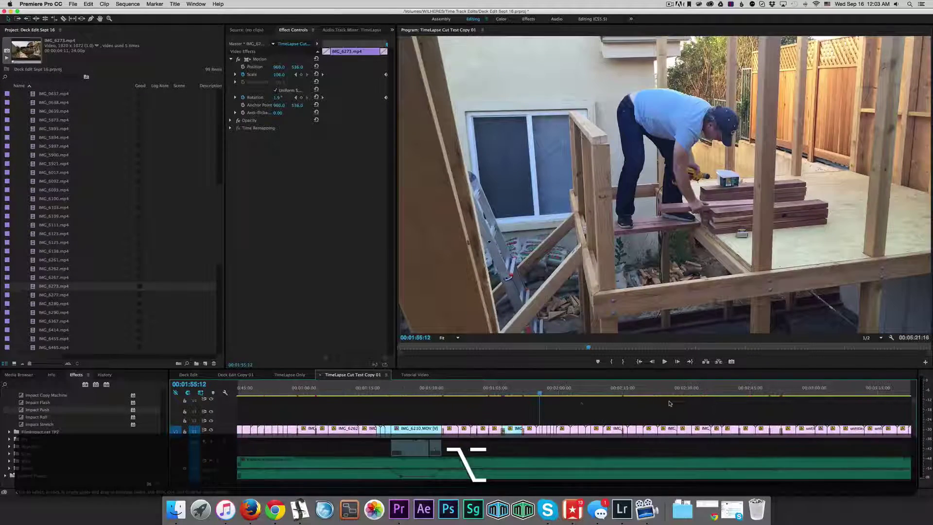
pyautogui.click(547, 392)
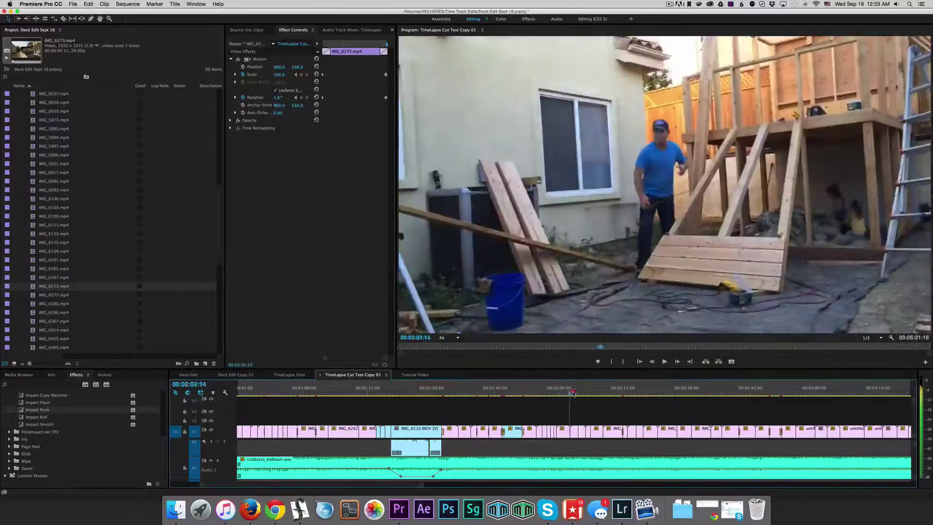
pyautogui.moveTo(604, 394); pyautogui.dragTo(650, 393)
pyautogui.hscroll(5, 649, 393)
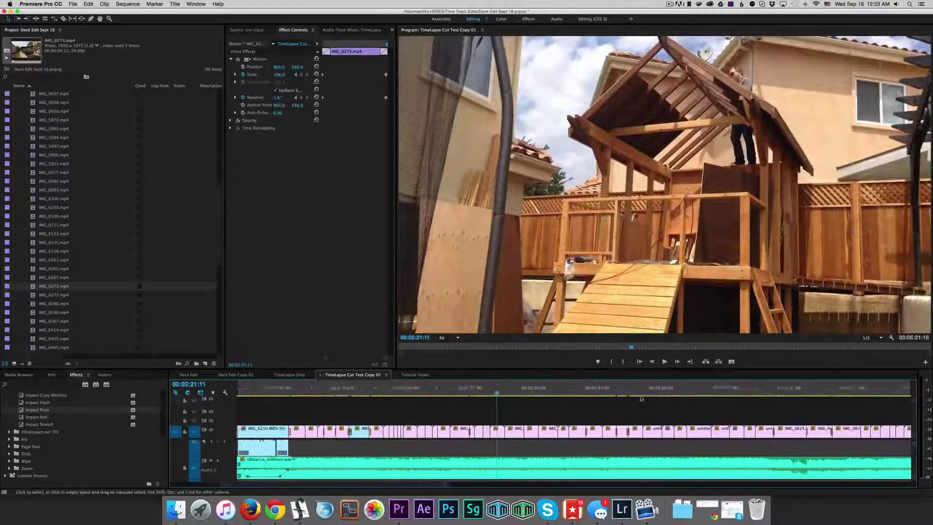
pyautogui.moveTo(453, 393); pyautogui.dragTo(767, 392)
pyautogui.hscroll(5, 587, 393)
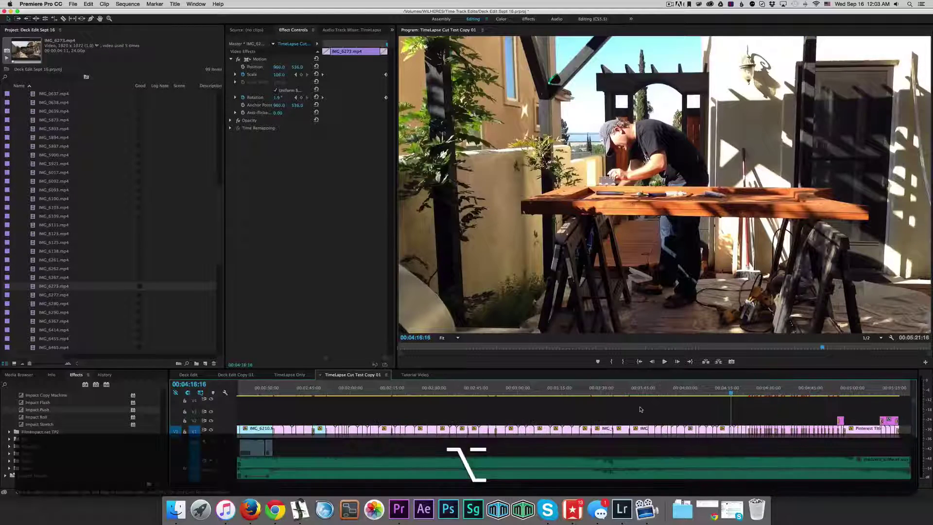
# Play the montage of short clips joined by transitions from 00:04:22:10, and return the playhead to 00:04:28:11
pyautogui.scroll(-3, 641, 410)
pyautogui.click(611, 392)
pyautogui.moveTo(611, 392); pyautogui.dragTo(615, 392)
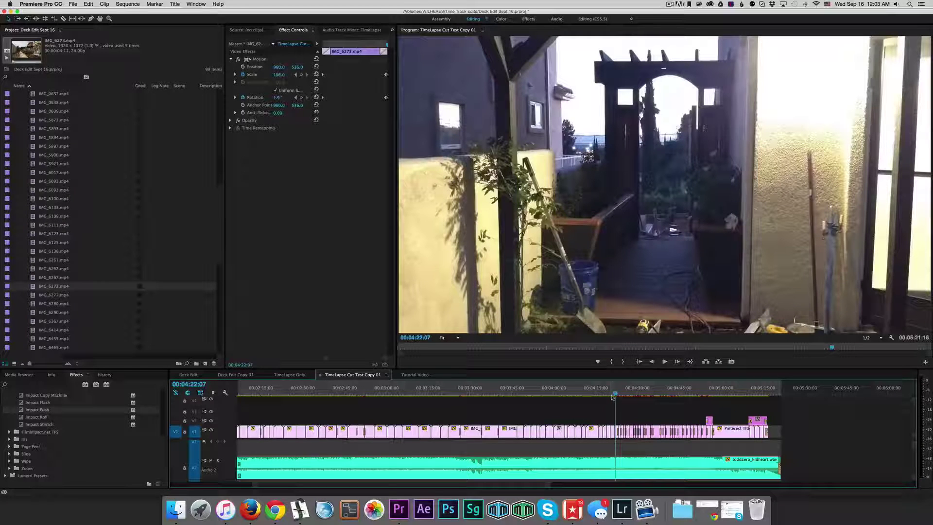
pyautogui.scroll(4, 613, 397)
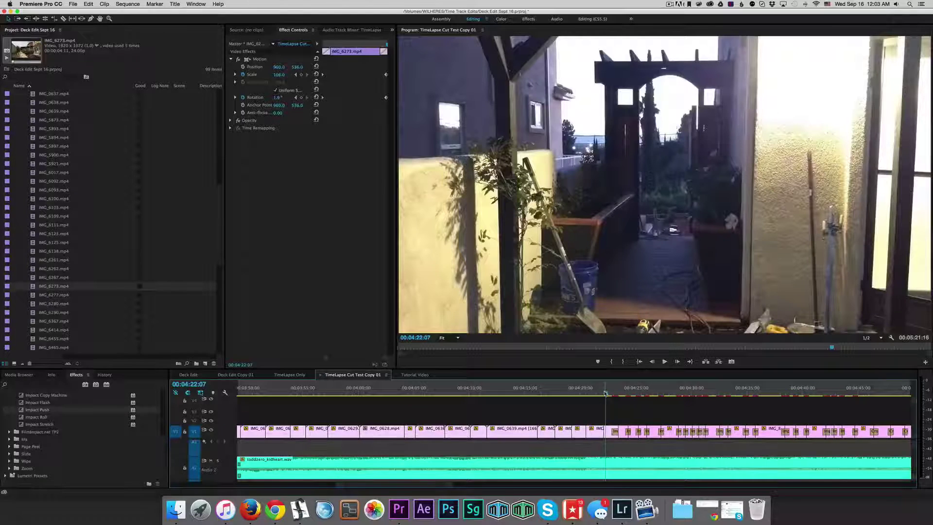
pyautogui.moveTo(606, 394); pyautogui.dragTo(607, 394)
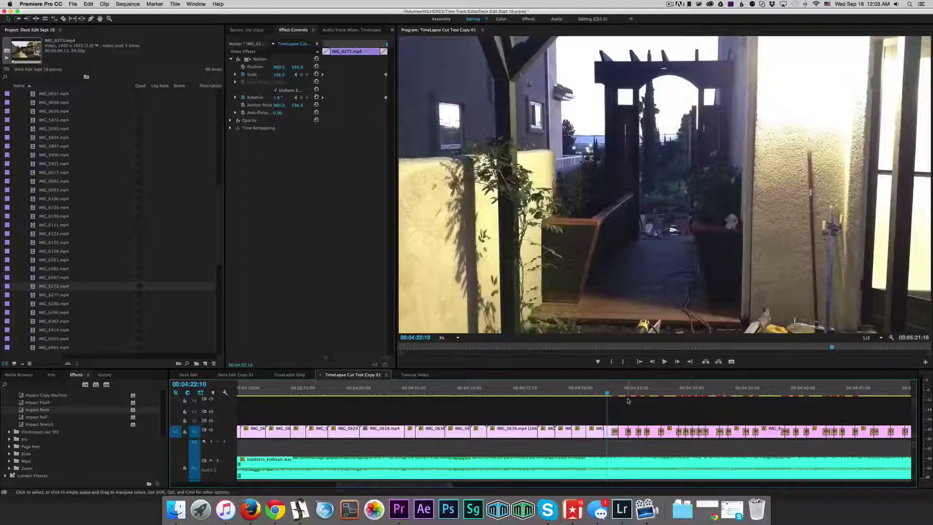
pyautogui.press('space')
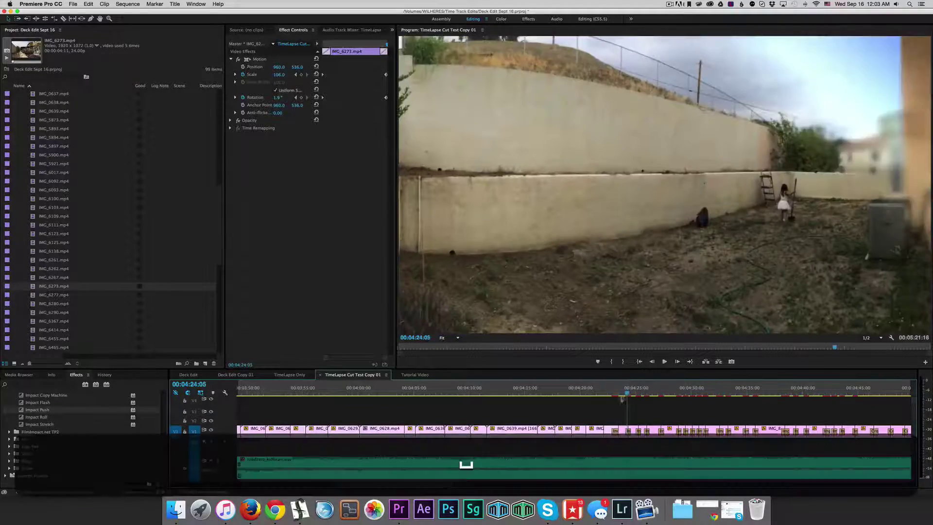
pyautogui.moveTo(622, 395); pyautogui.dragTo(609, 390)
pyautogui.press('space')
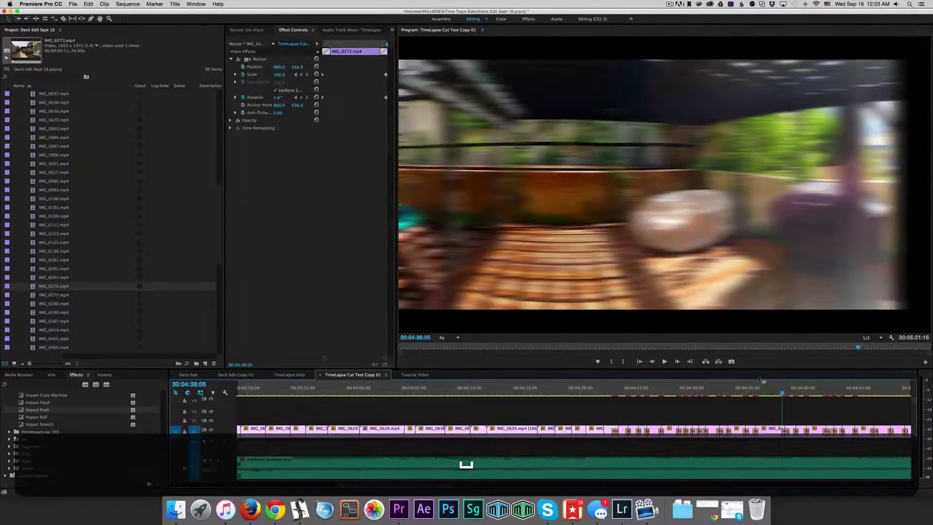
pyautogui.moveTo(779, 388); pyautogui.dragTo(674, 390)
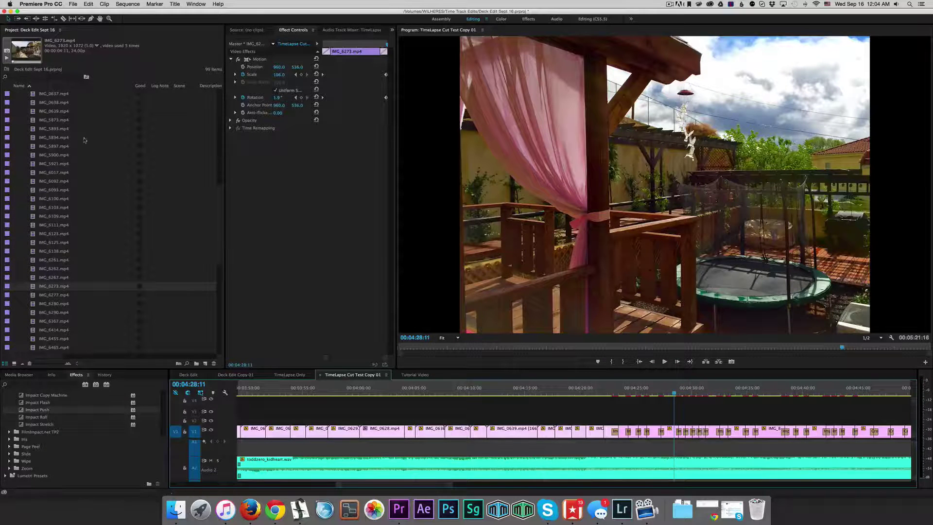
# Return to the Tutorial Video sequence and expand the Afters and After Photos bins to look through the first stills from IMG_8335.jpg
pyautogui.scroll(10, 84, 141)
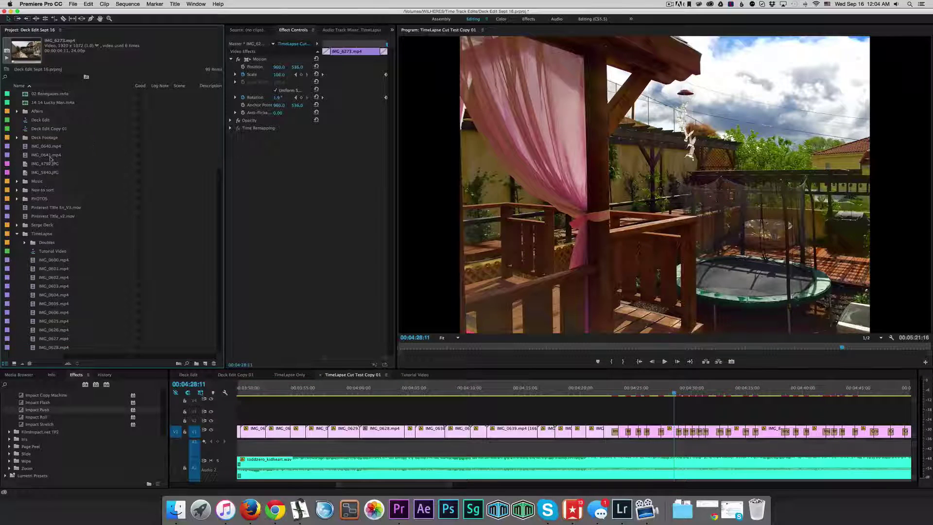
pyautogui.click(18, 111)
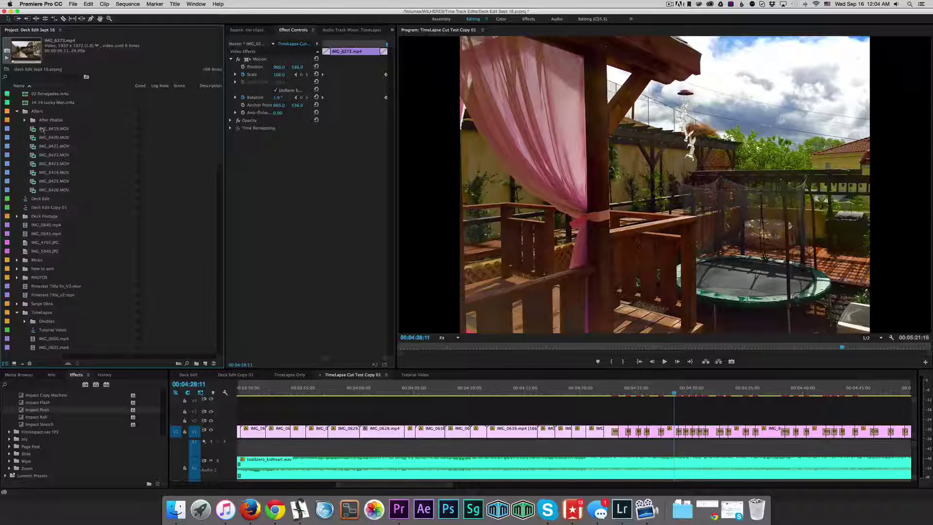
pyautogui.click(25, 121)
pyautogui.click(41, 139)
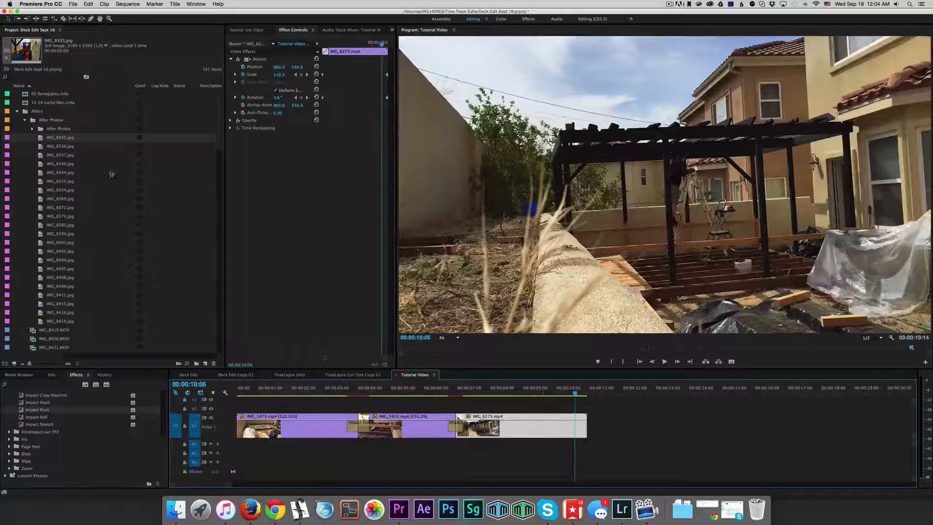
pyautogui.click(41, 147)
pyautogui.click(42, 156)
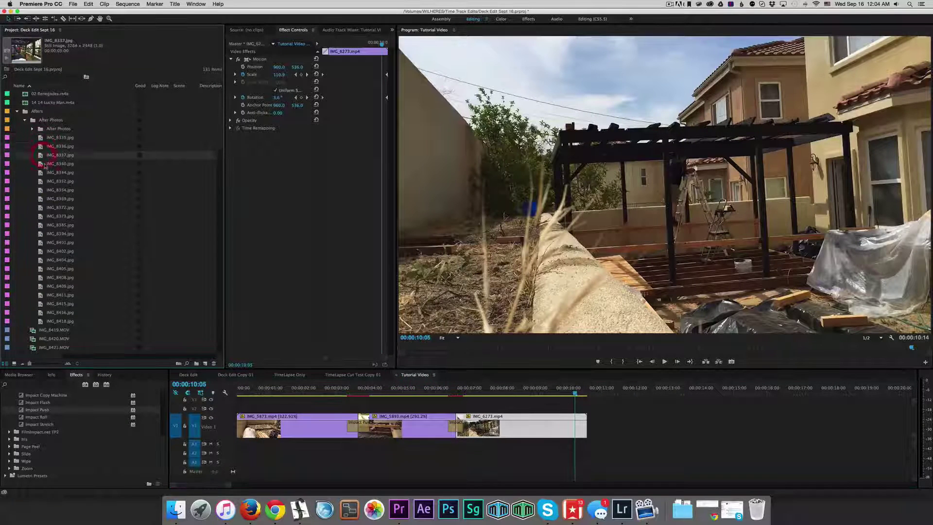
pyautogui.click(42, 164)
# Preview IMG_8335.jpg and IMG_8336.jpg in a widened Source Monitor, and place IMG_8335.jpg on the video track after IMG_6273.mp4, leaving a gap
pyautogui.doubleClick(40, 138)
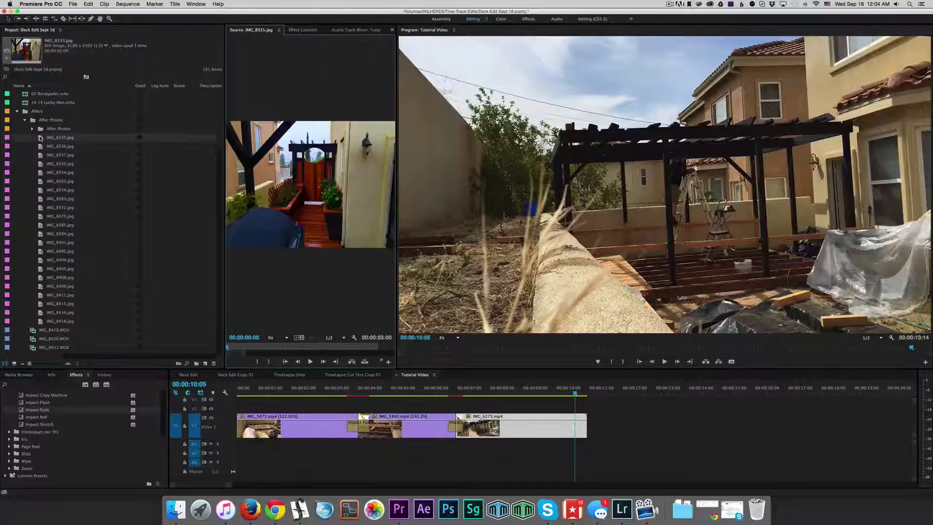
pyautogui.moveTo(395, 201); pyautogui.dragTo(555, 203)
pyautogui.click(41, 147)
pyautogui.doubleClick(41, 147)
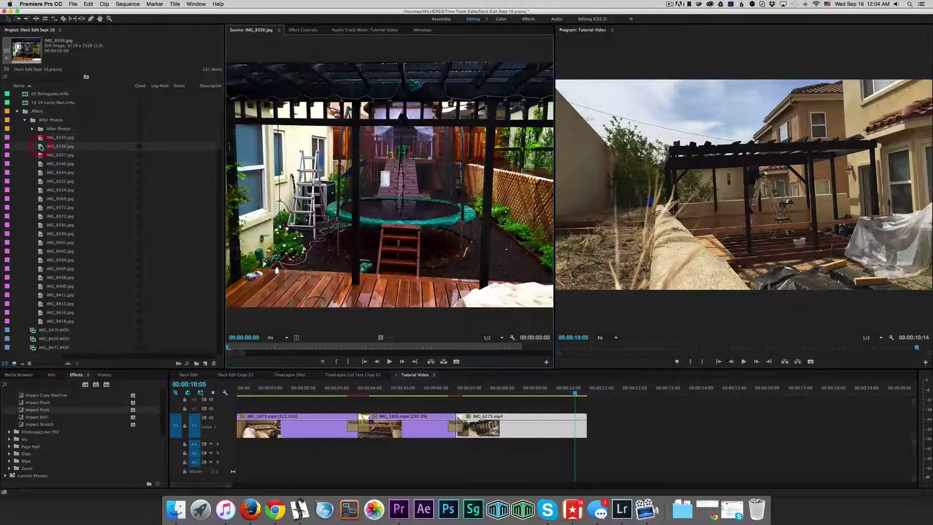
pyautogui.doubleClick(41, 138)
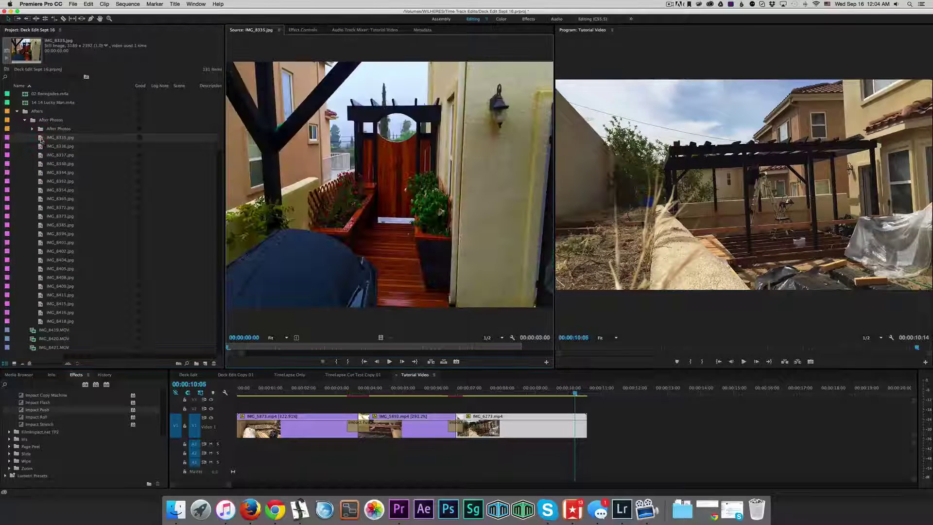
pyautogui.moveTo(41, 138); pyautogui.dragTo(647, 424)
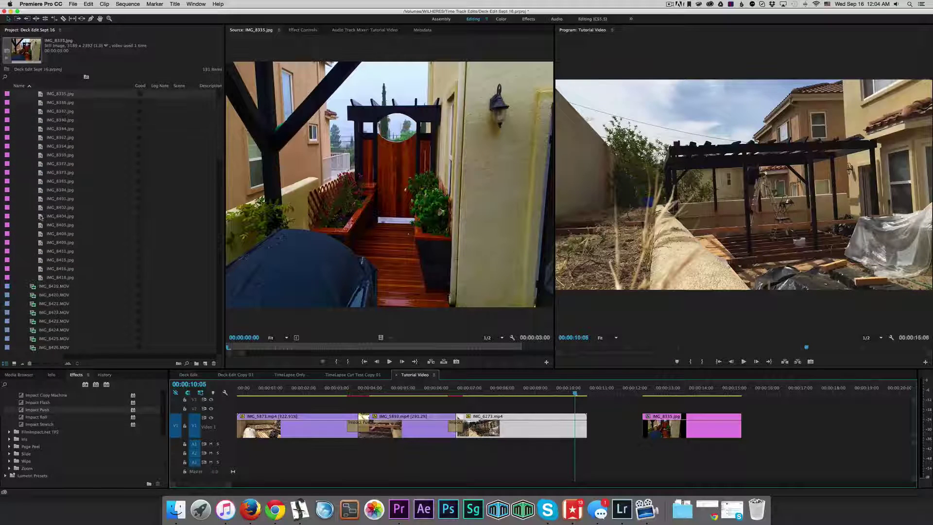
# Preview After Photos-1-2.jpg from the nested After Photos bin and place it directly ahead of IMG_8335.jpg, starting at about 00:00:11:06
pyautogui.click(31, 128)
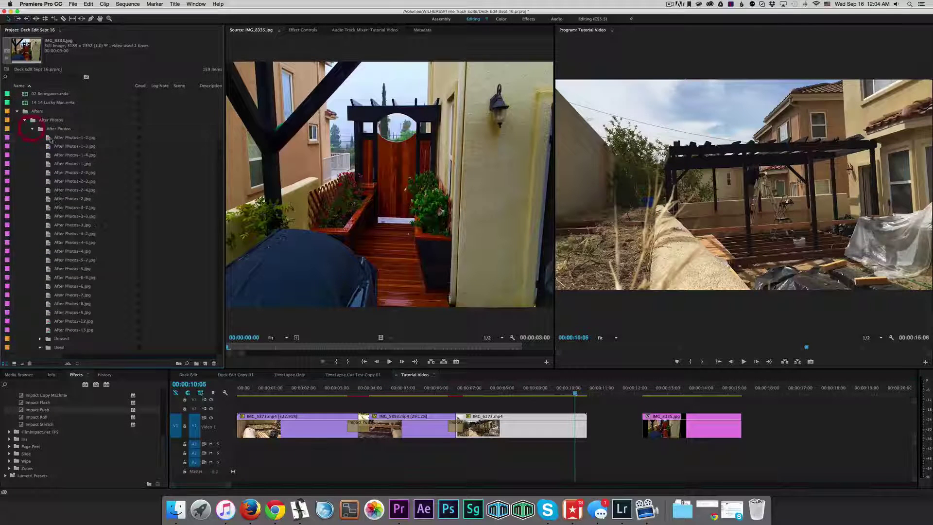
pyautogui.doubleClick(51, 140)
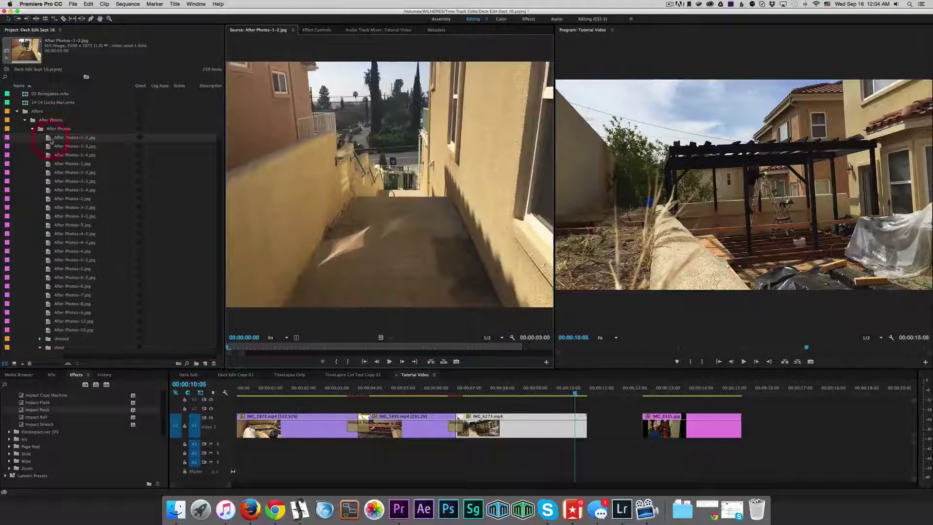
pyautogui.moveTo(49, 139); pyautogui.dragTo(608, 410)
pyautogui.moveTo(690, 426); pyautogui.dragTo(756, 426)
pyautogui.moveTo(656, 408); pyautogui.dragTo(657, 425)
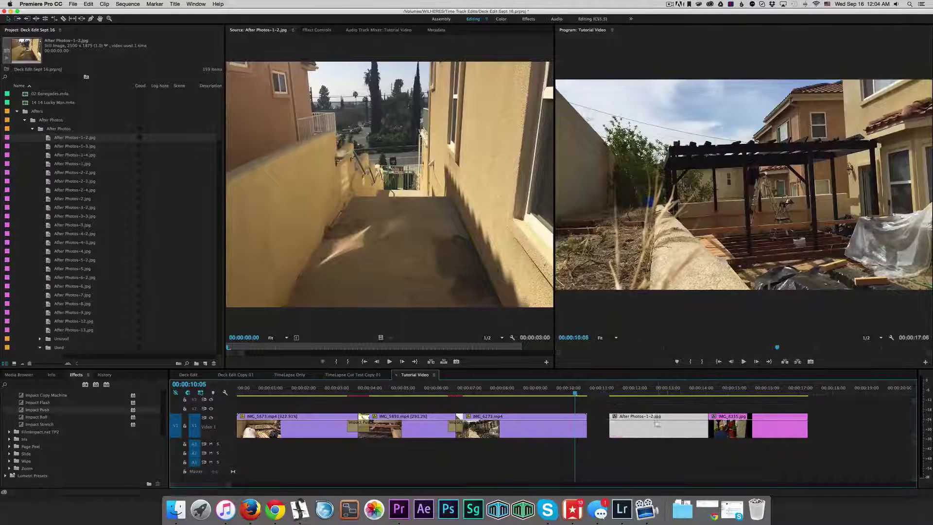
# Scrub across After Photos-1-2.jpg and into IMG_8335.jpg to examine how the photos are framed
pyautogui.click(603, 384)
pyautogui.moveTo(603, 384); pyautogui.dragTo(671, 397)
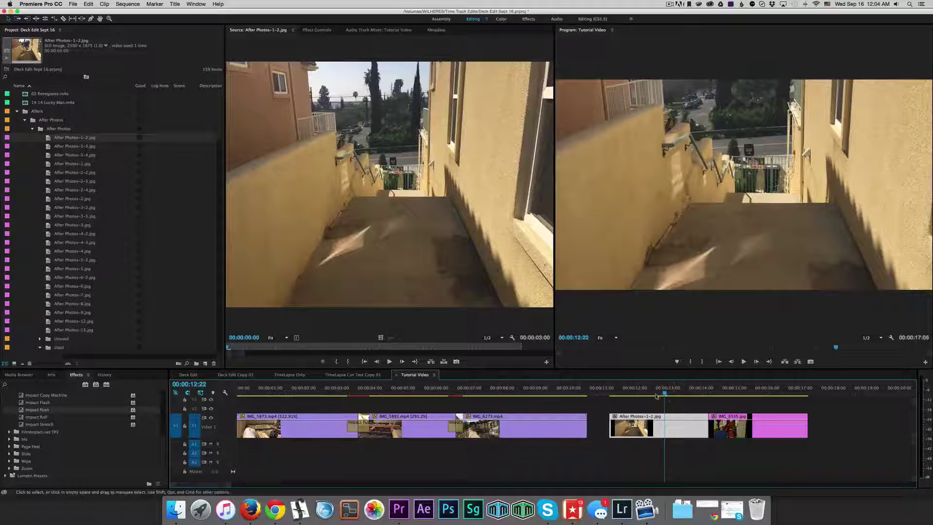
pyautogui.click(727, 395)
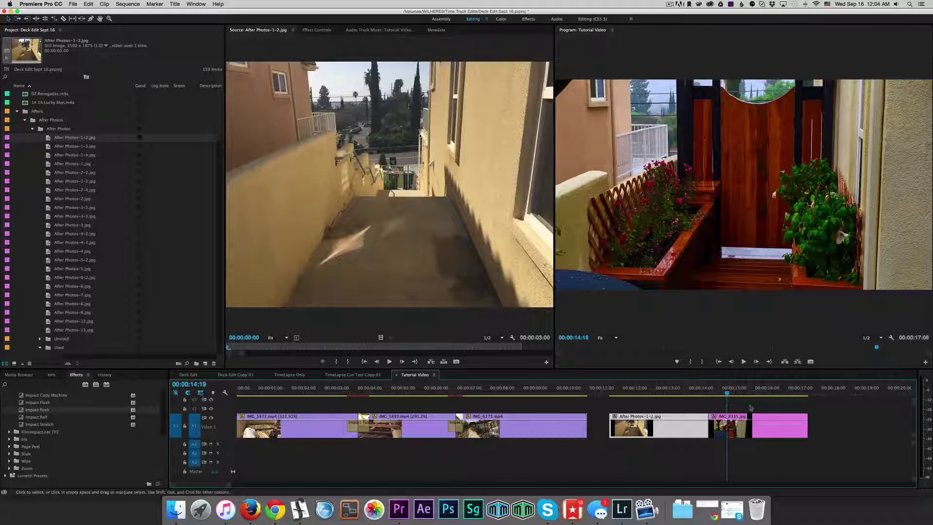
# Try to apply Scale to Frame Size to both photos, and check the framing of After Photos-1-2.jpg
pyautogui.click(728, 425)
pyautogui.rightClick(677, 432)
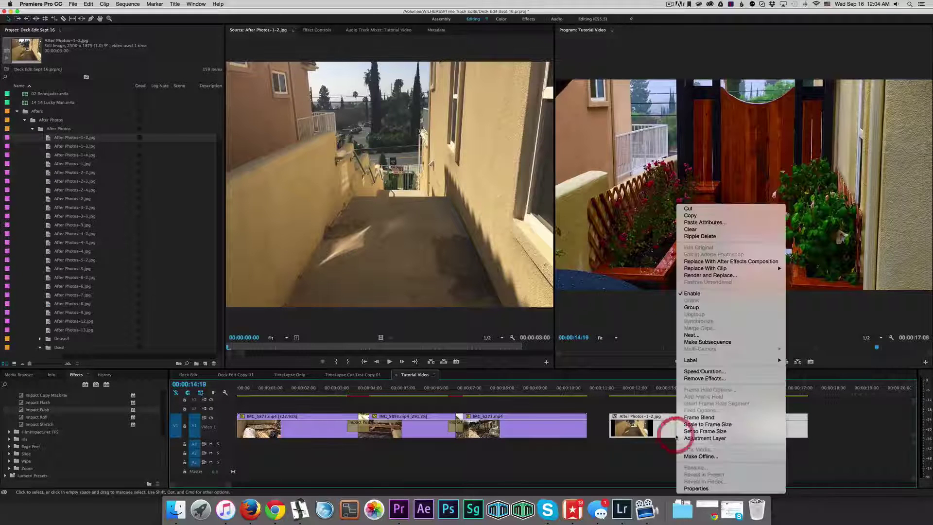
pyautogui.click(707, 424)
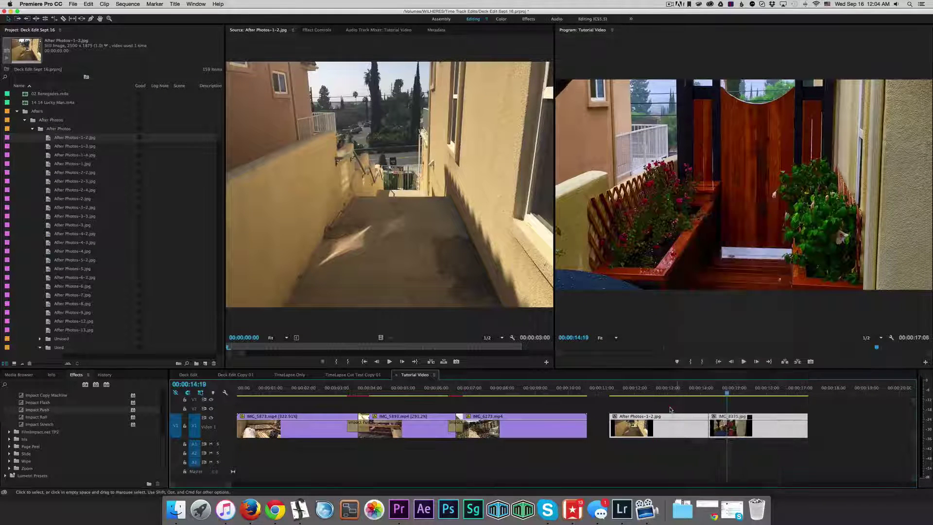
pyautogui.click(646, 388)
pyautogui.moveTo(647, 389)
pyautogui.mouseDown()
pyautogui.moveTo(738, 389)
pyautogui.moveTo(643, 390)
pyautogui.mouseUp()
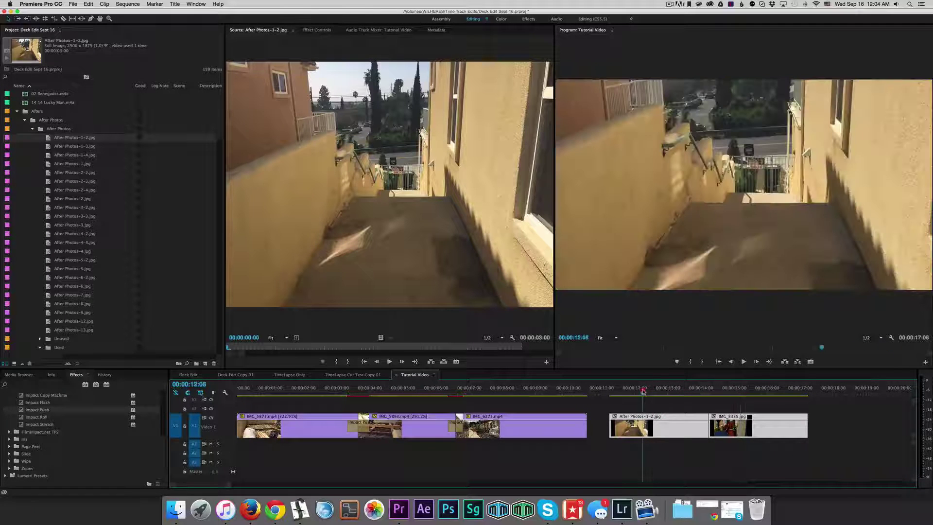
# Try to reduce the Scale of After Photos-1-2.jpg in its Motion settings at 00:00:12:14, and undo the change
pyautogui.hscroll(10, 646, 408)
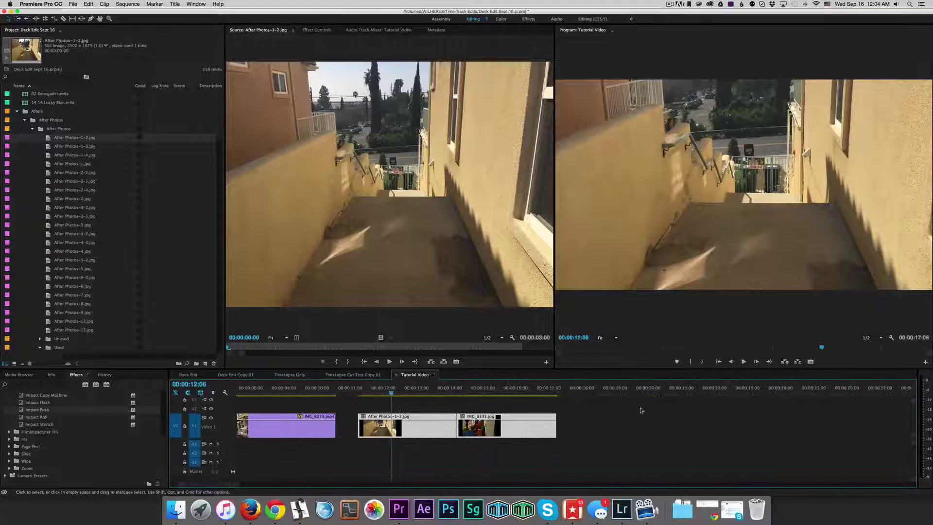
pyautogui.click(458, 407)
pyautogui.moveTo(392, 393)
pyautogui.mouseDown()
pyautogui.moveTo(503, 399)
pyautogui.moveTo(402, 399)
pyautogui.mouseUp()
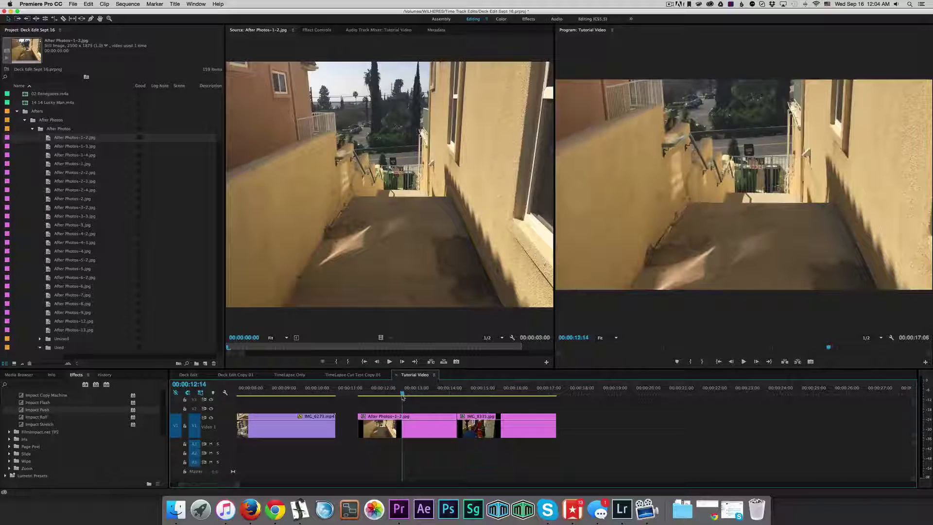
pyautogui.click(437, 418)
pyautogui.click(316, 29)
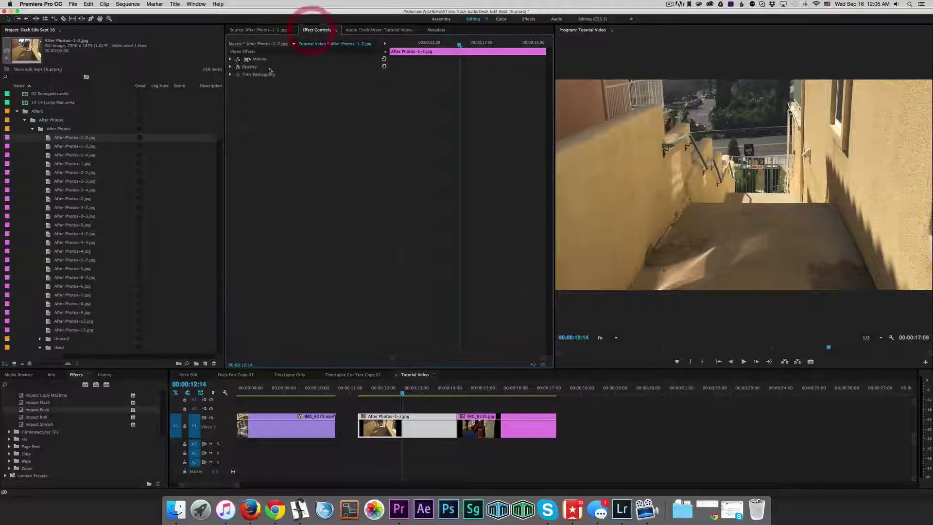
pyautogui.click(231, 59)
pyautogui.moveTo(311, 77); pyautogui.dragTo(285, 77)
pyautogui.press('super+z')
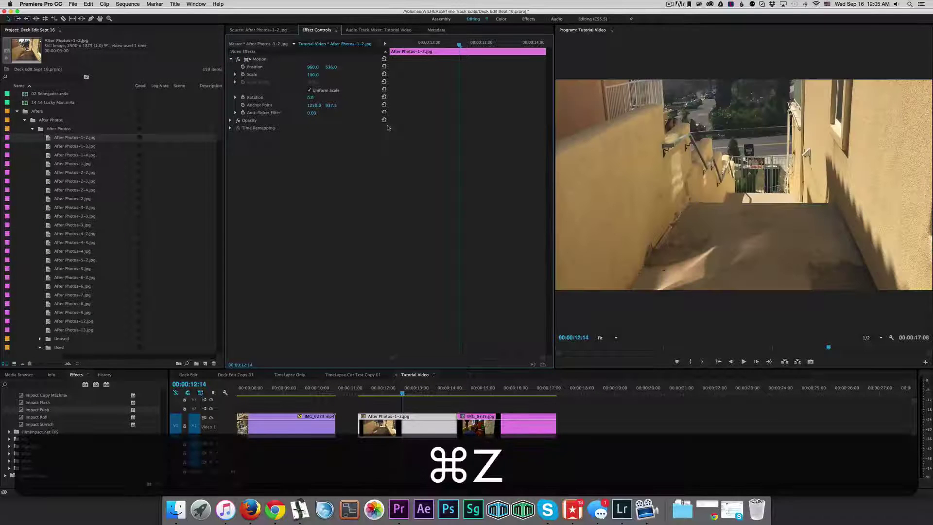
# Apply Scale to Frame Size to After Photos-1-2.jpg and IMG_8335.jpg together, and deselect them
pyautogui.moveTo(503, 404); pyautogui.dragTo(447, 426)
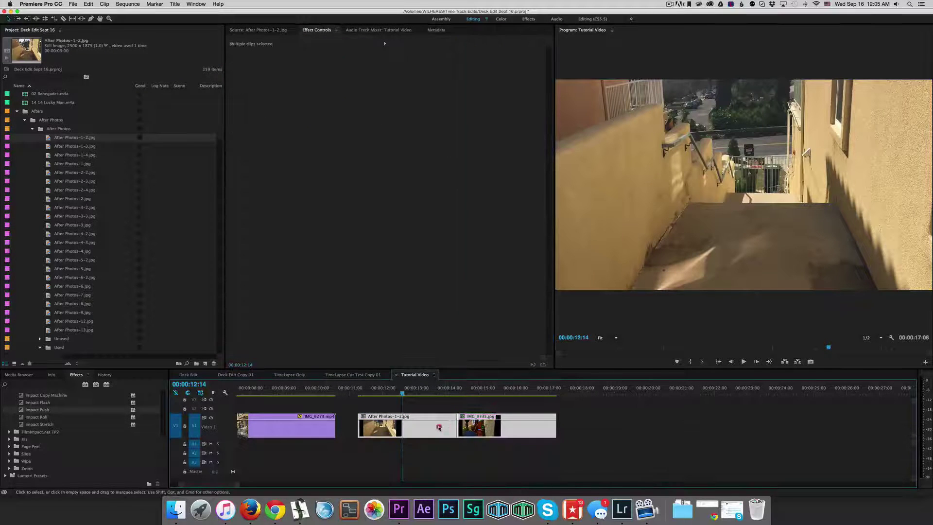
pyautogui.rightClick(448, 425)
pyautogui.click(448, 427)
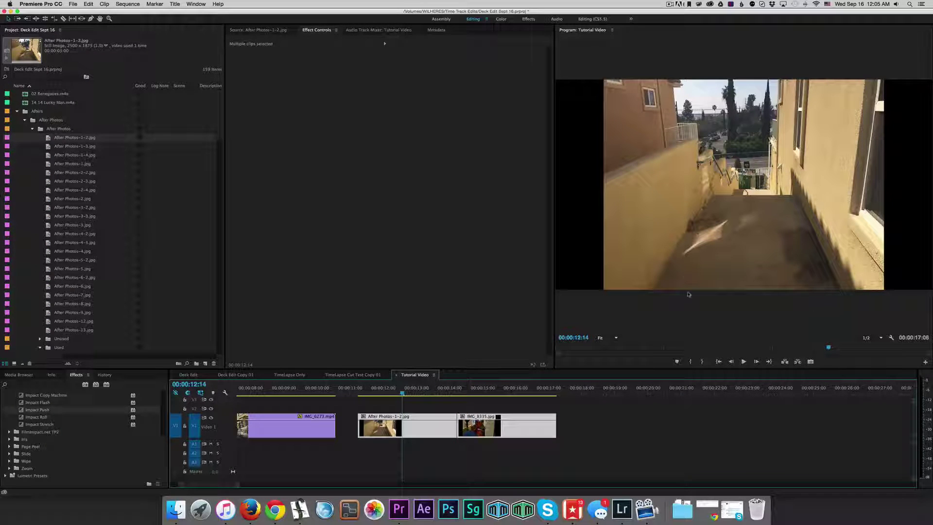
pyautogui.click(428, 414)
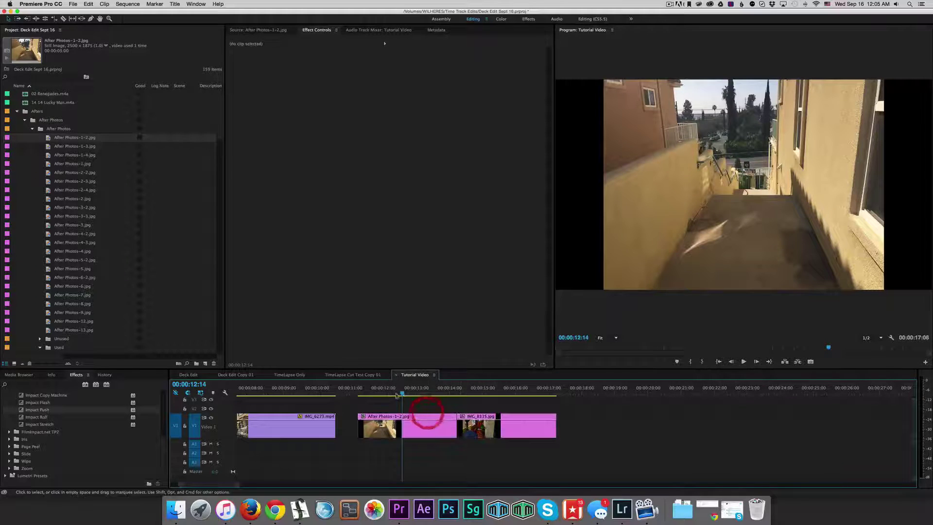
# Scrub over the scaled photos and load the After Photos-1-2.jpg timeline clip in the Source Monitor to examine it
pyautogui.moveTo(490, 391); pyautogui.dragTo(356, 393)
pyautogui.click(413, 425)
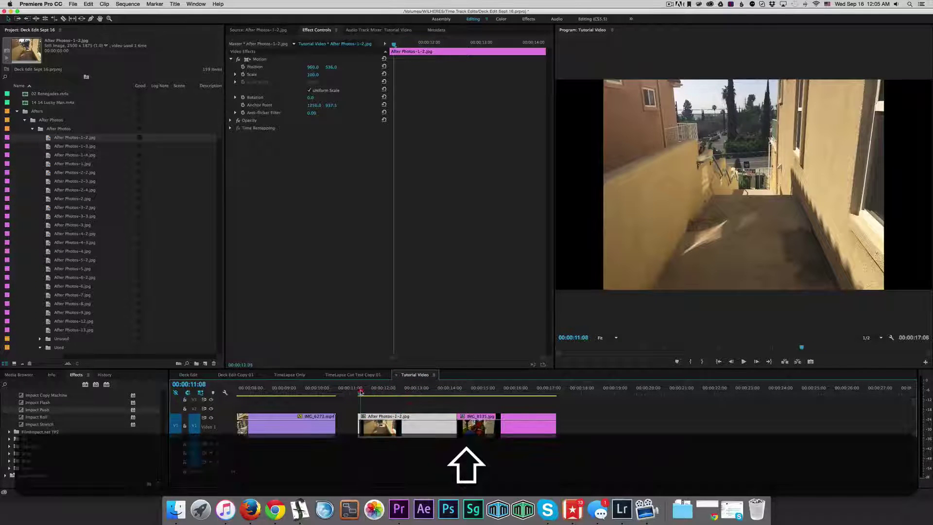
pyautogui.doubleClick(386, 427)
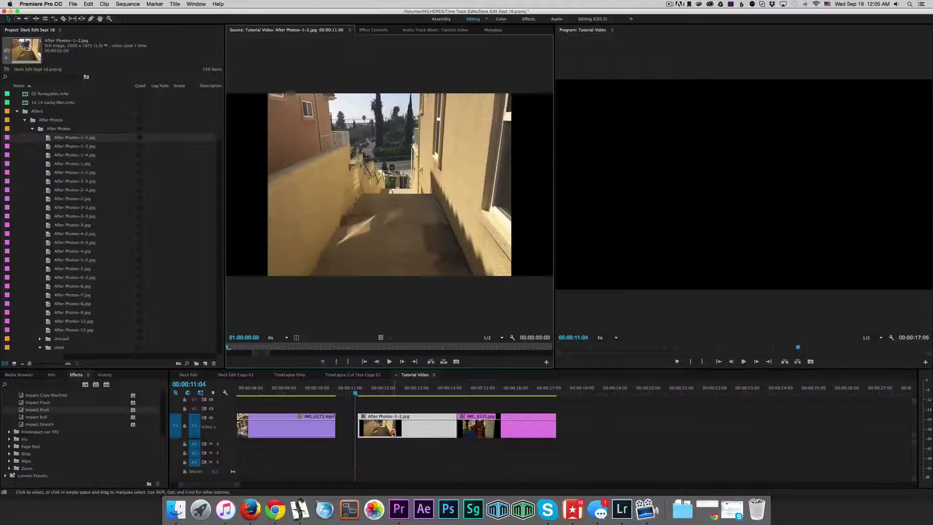
pyautogui.click(409, 391)
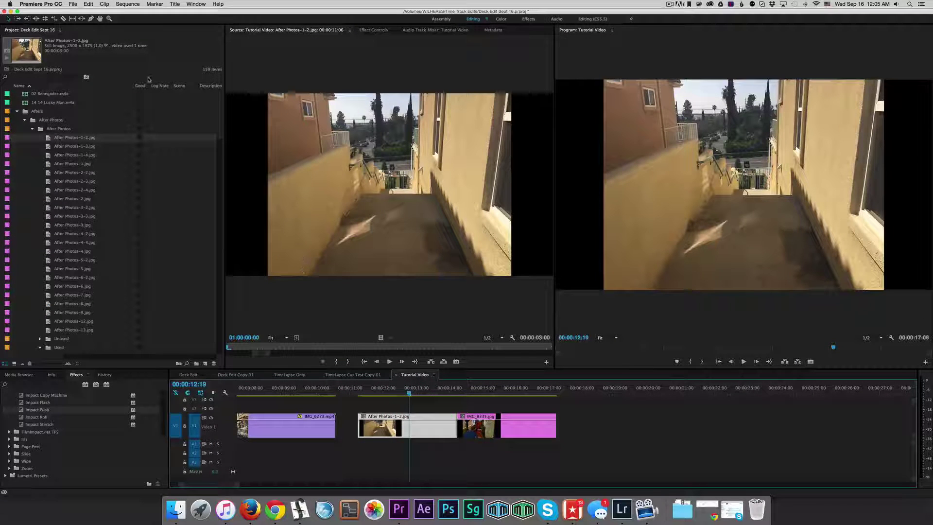
# Open the General preferences to review the still image default duration and its unit options, and cancel without changes
pyautogui.click(76, 4)
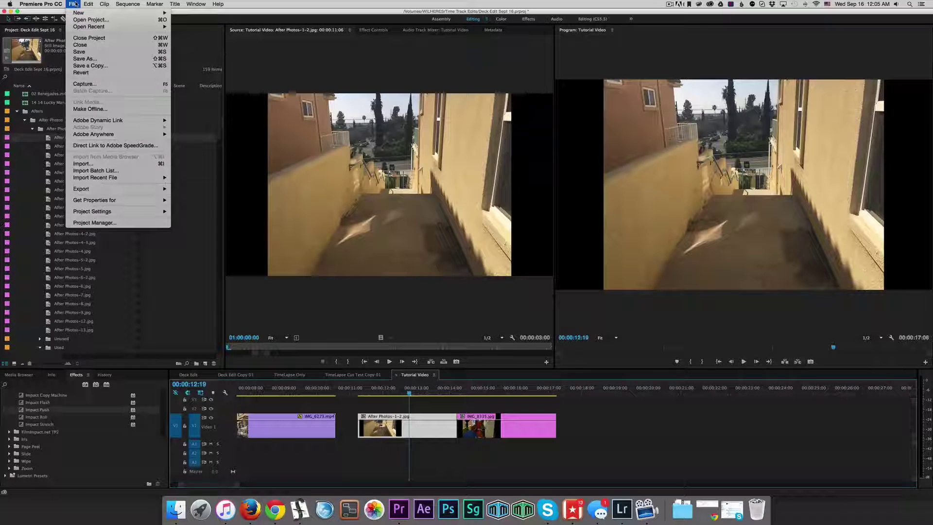
pyautogui.moveTo(43, 4)
pyautogui.moveTo(60, 25)
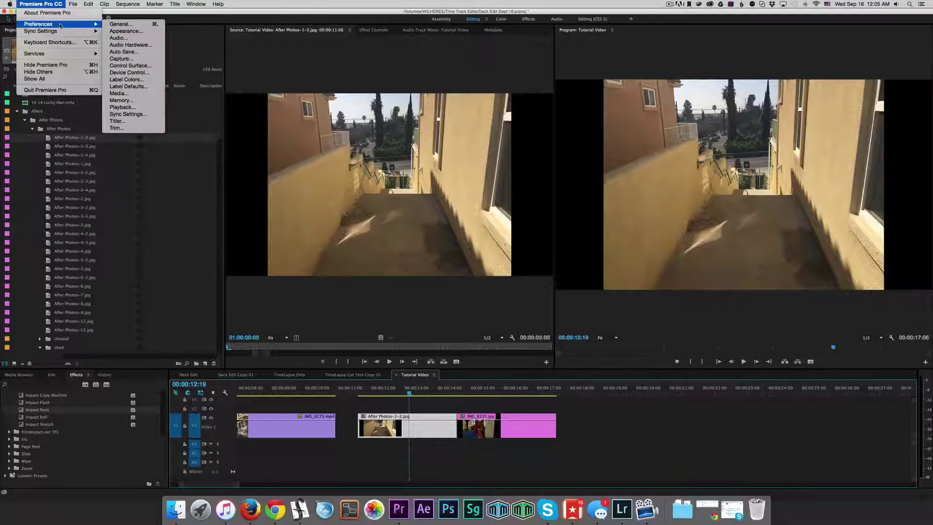
pyautogui.click(115, 24)
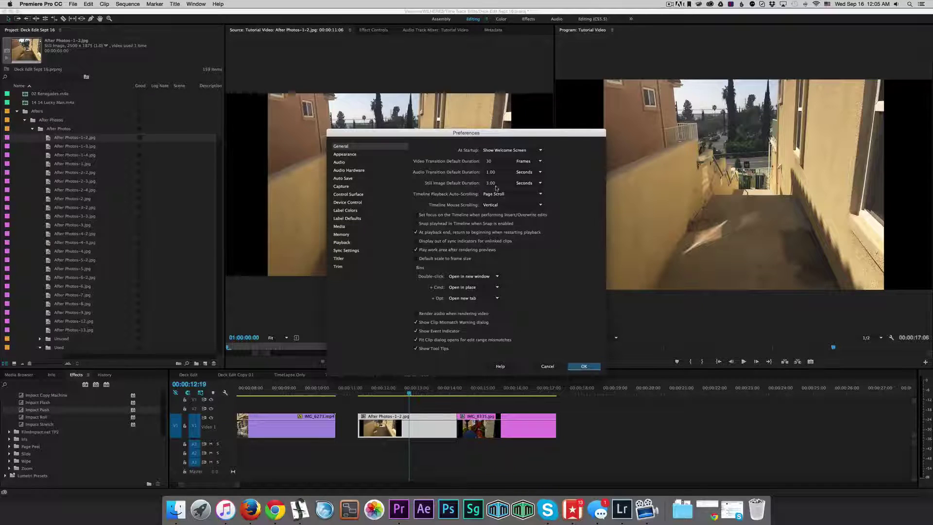
pyautogui.click(525, 183)
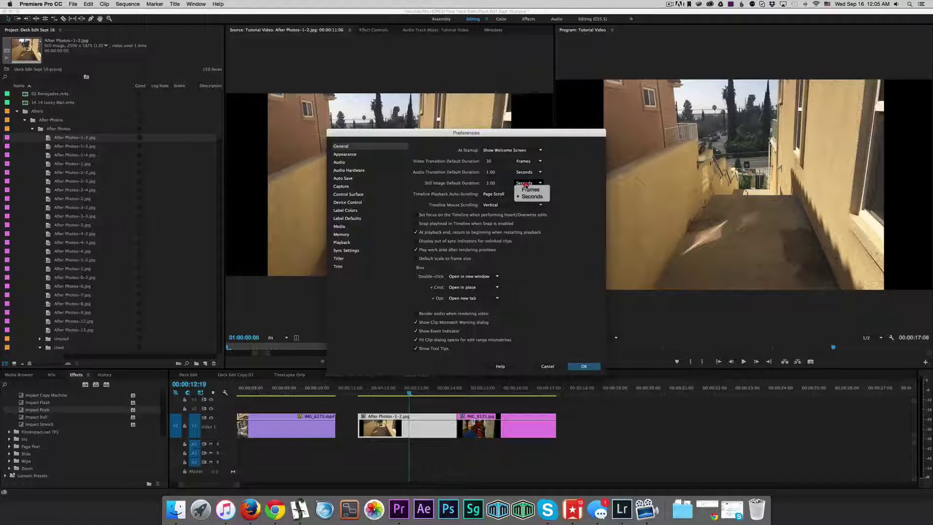
pyautogui.click(565, 183)
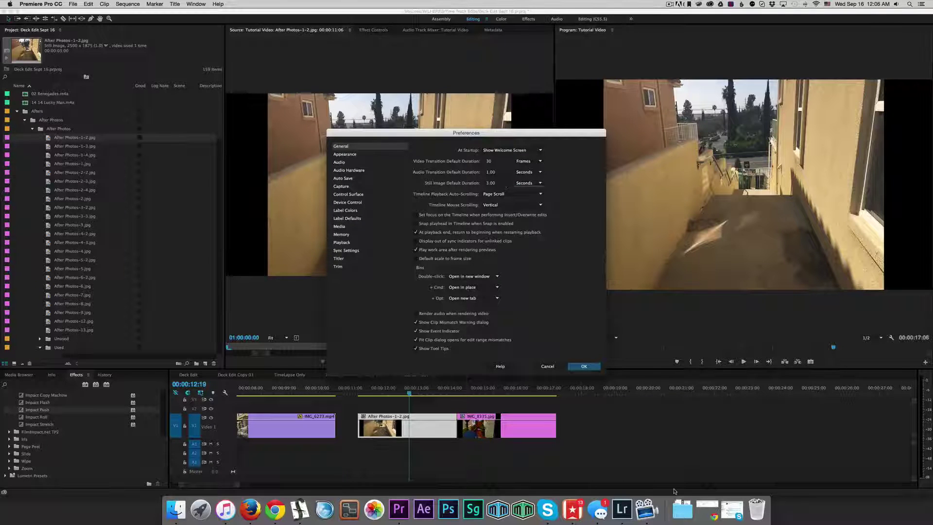
pyautogui.click(547, 366)
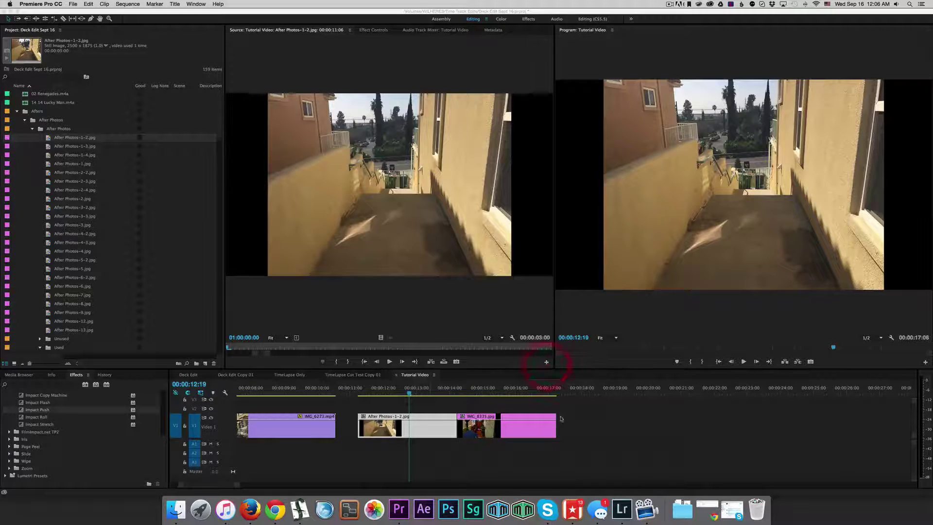
# Shorten After Photos-1-2.jpg to 00:00:01:19 and place a shortened IMG_8335.jpg directly behind it, and play the pair from 00:00:11:01
pyautogui.moveTo(452, 418); pyautogui.dragTo(416, 419)
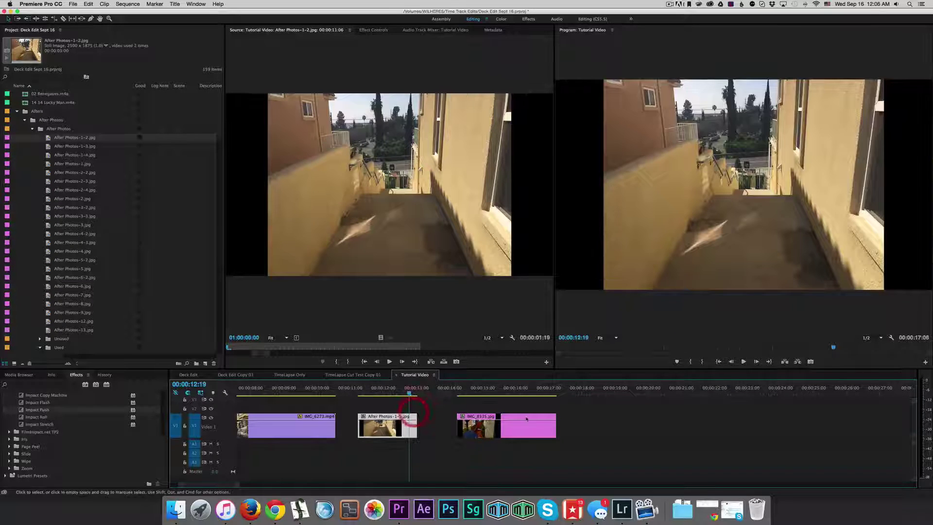
pyautogui.moveTo(555, 419); pyautogui.dragTo(463, 432)
pyautogui.press('Up')
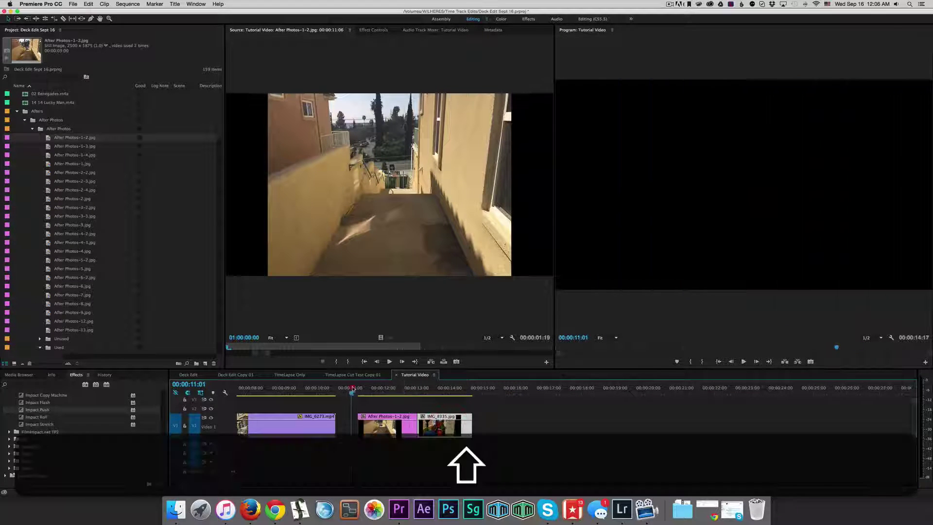
pyautogui.press('space')
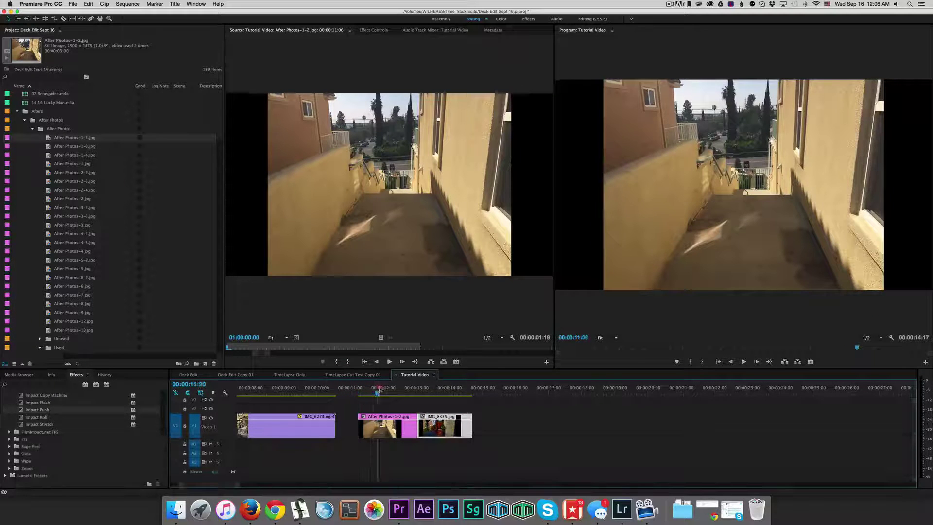
# Preview the first After Photos stills in the Source Monitor and place After Photos-1.jpg on V1 shortly after IMG_8335.jpg, leaving a gap
pyautogui.moveTo(470, 392); pyautogui.dragTo(467, 392)
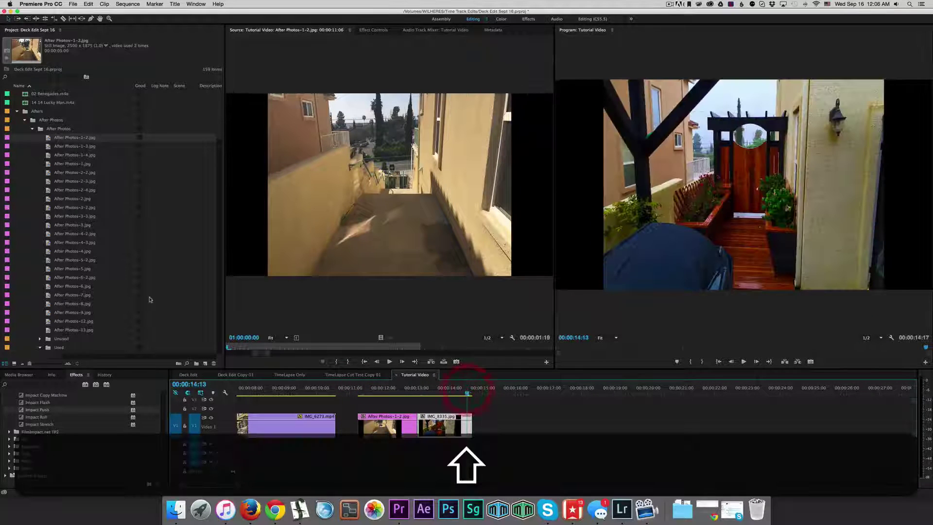
pyautogui.click(50, 172)
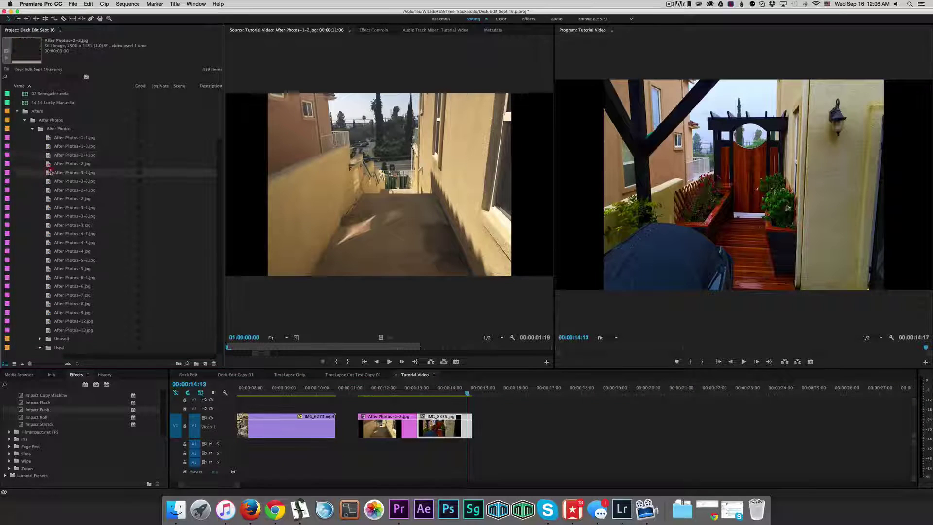
pyautogui.click(50, 184)
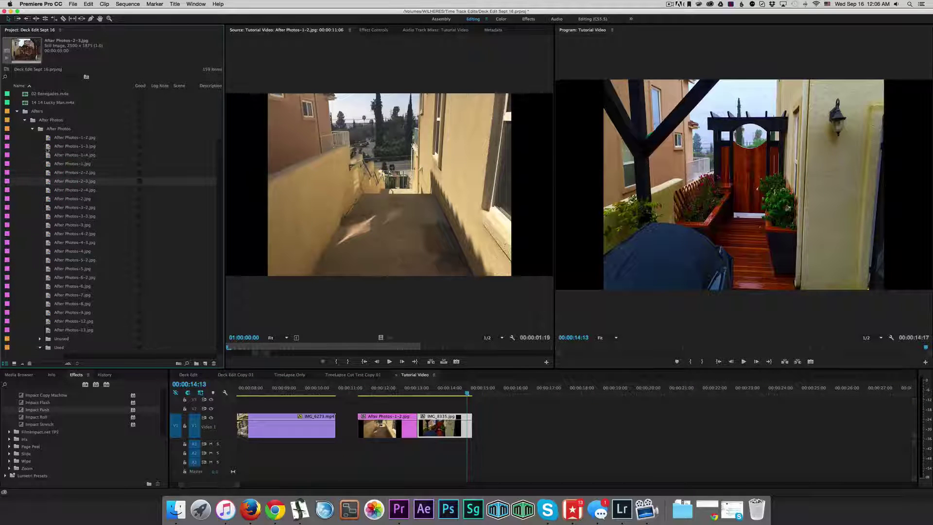
pyautogui.doubleClick(50, 146)
pyautogui.doubleClick(49, 155)
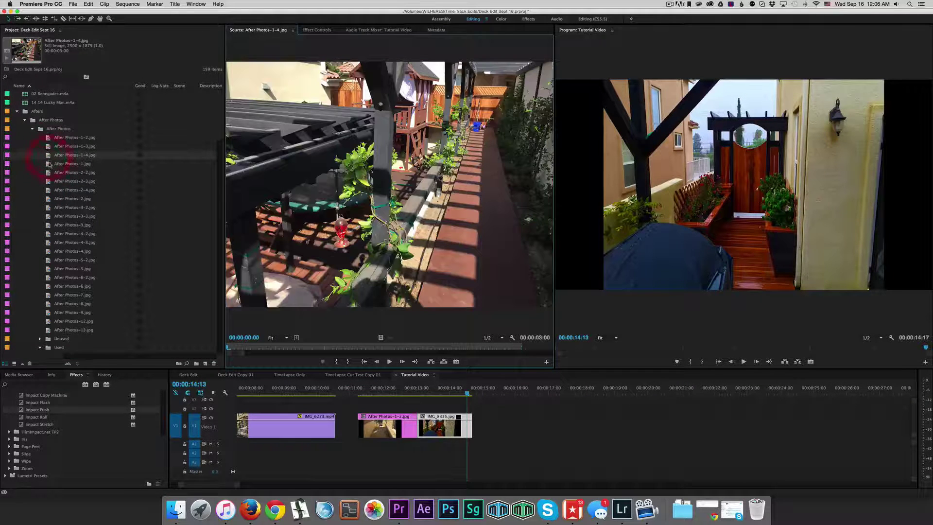
pyautogui.doubleClick(48, 164)
pyautogui.doubleClick(48, 172)
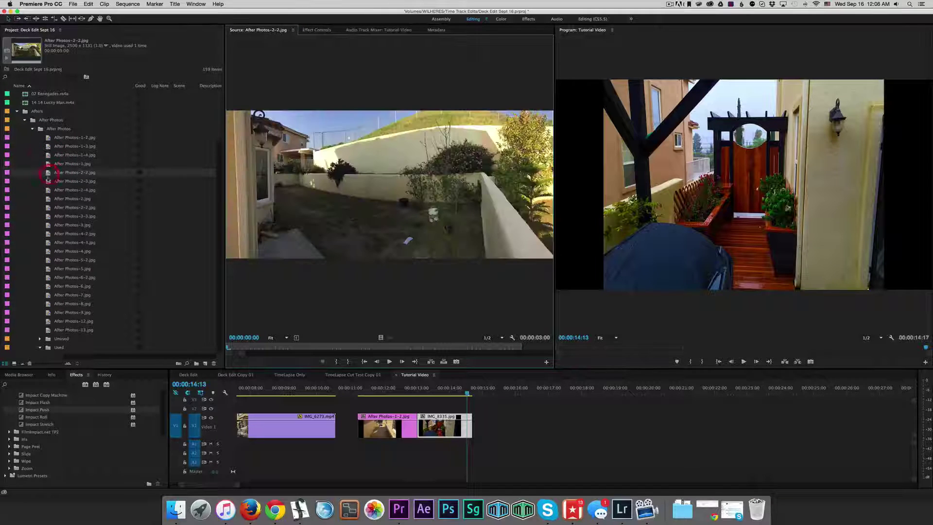
pyautogui.doubleClick(49, 164)
pyautogui.moveTo(48, 165); pyautogui.dragTo(489, 425)
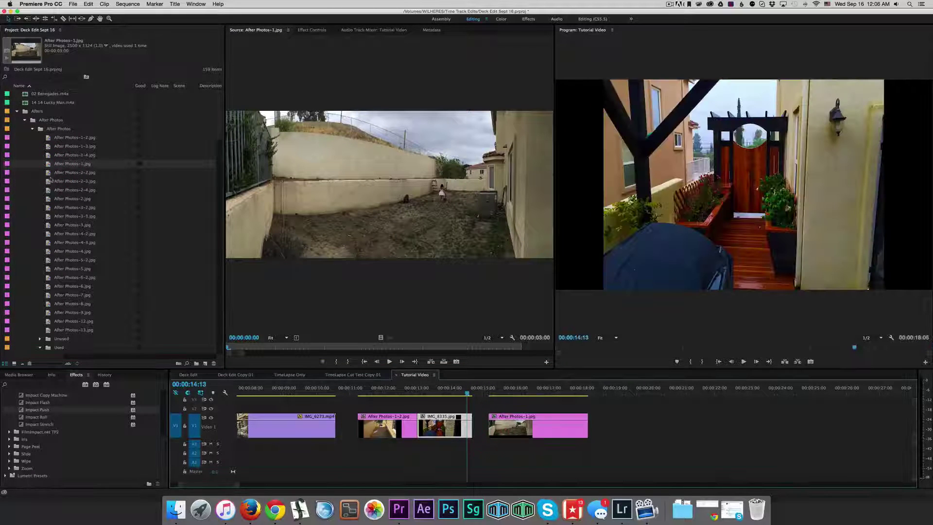
# Preview the stills from After Photos-2-3.jpg through After Photos-6.jpg in the Source Monitor to look for more before shots
pyautogui.doubleClick(51, 181)
pyautogui.doubleClick(50, 189)
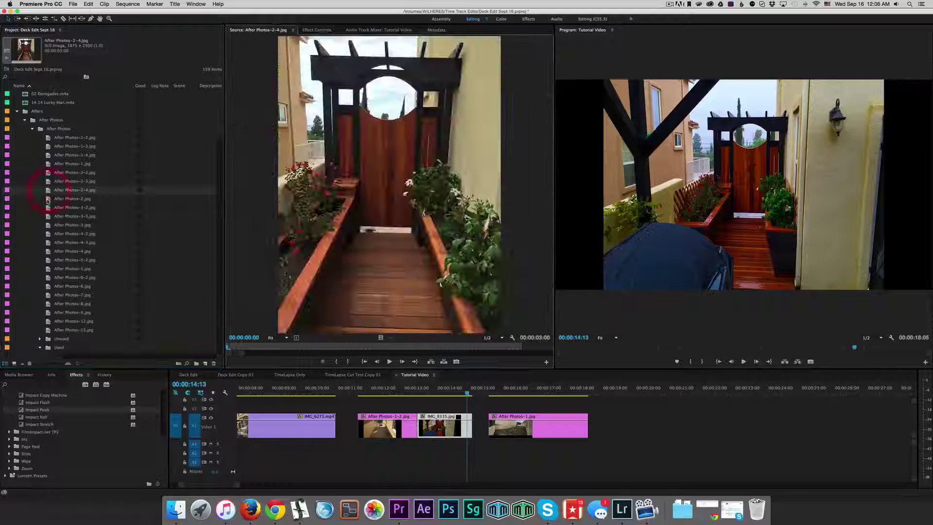
pyautogui.doubleClick(48, 198)
pyautogui.click(48, 208)
pyautogui.doubleClick(48, 209)
pyautogui.doubleClick(47, 216)
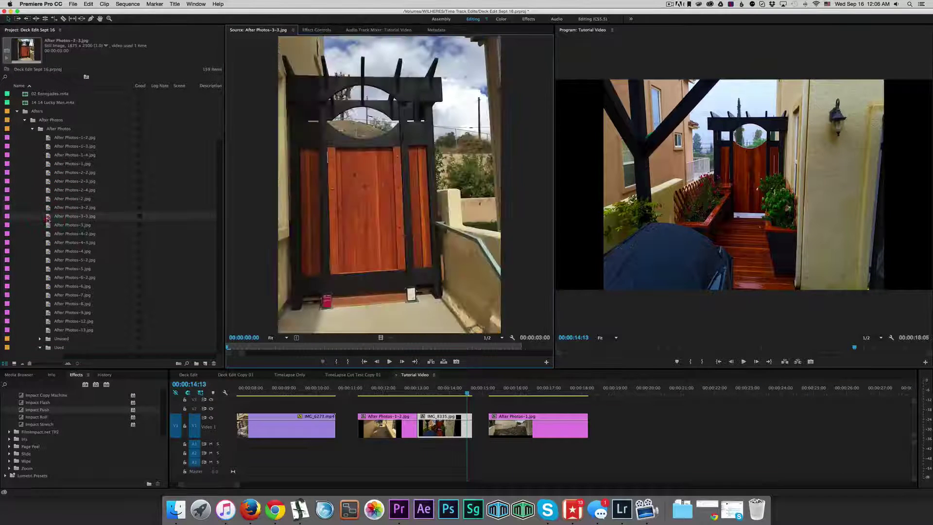
pyautogui.doubleClick(48, 225)
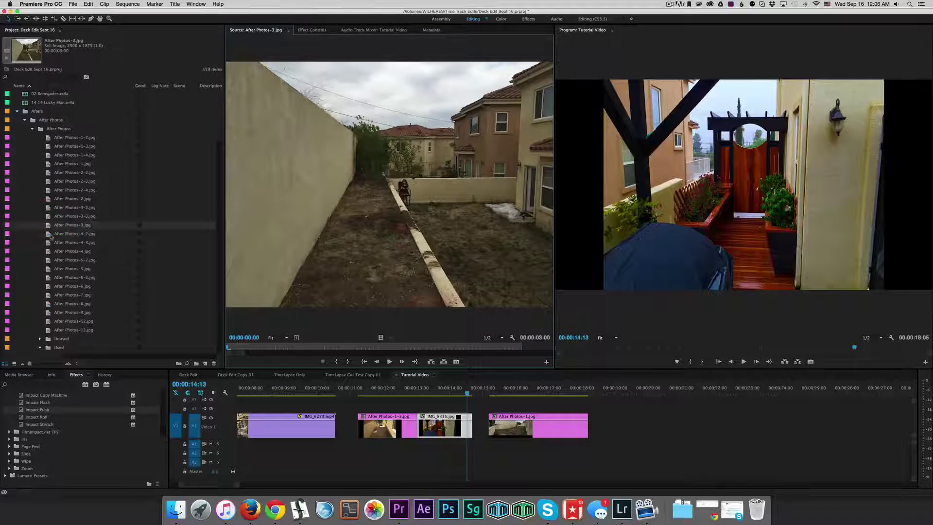
pyautogui.doubleClick(48, 234)
pyautogui.doubleClick(47, 242)
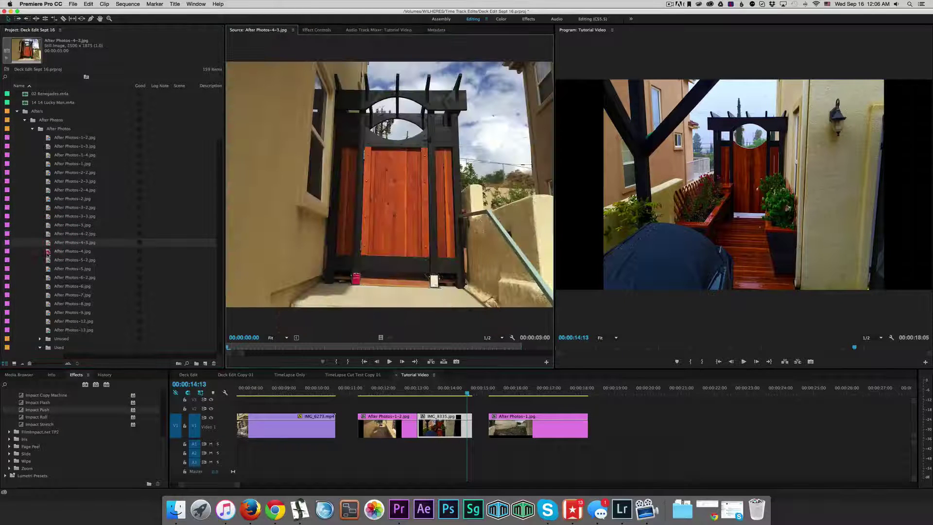
pyautogui.doubleClick(48, 251)
pyautogui.doubleClick(48, 260)
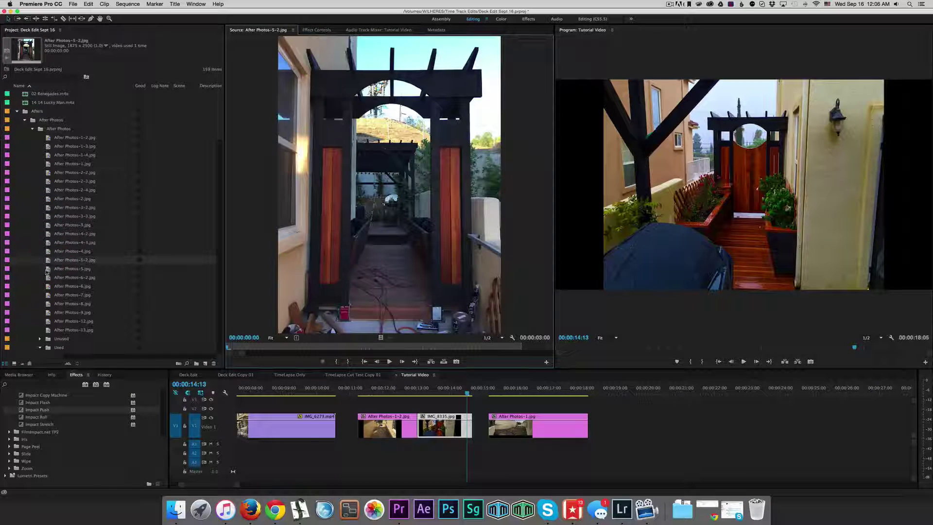
pyautogui.doubleClick(47, 268)
pyautogui.doubleClick(48, 278)
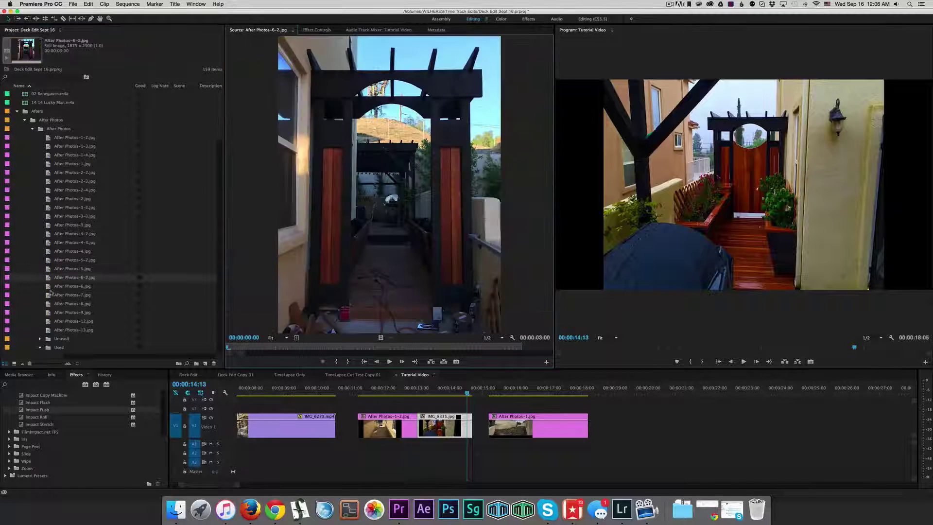
pyautogui.doubleClick(48, 286)
# Add After Photos-7.jpg directly behind After Photos-1.jpg on V1 and close all clips in the Source Monitor
pyautogui.doubleClick(48, 295)
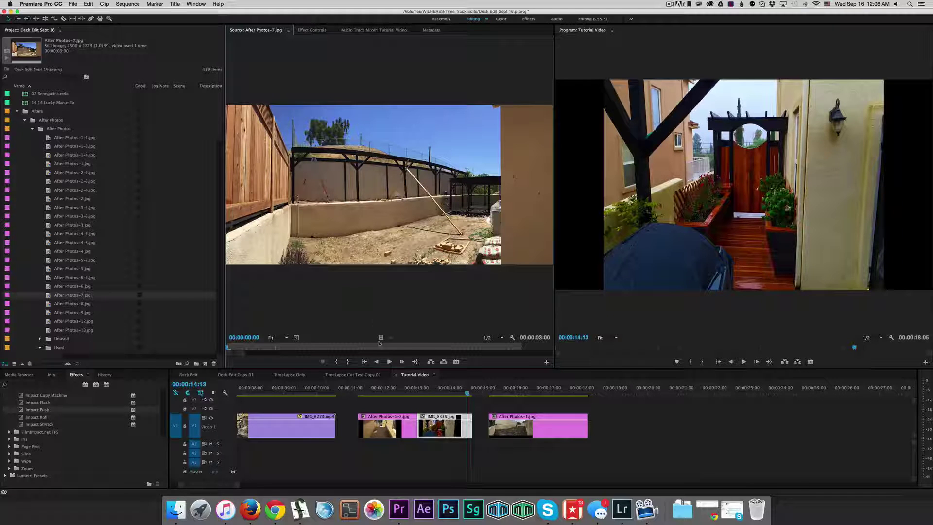
pyautogui.moveTo(381, 339); pyautogui.dragTo(597, 425)
pyautogui.click(286, 31)
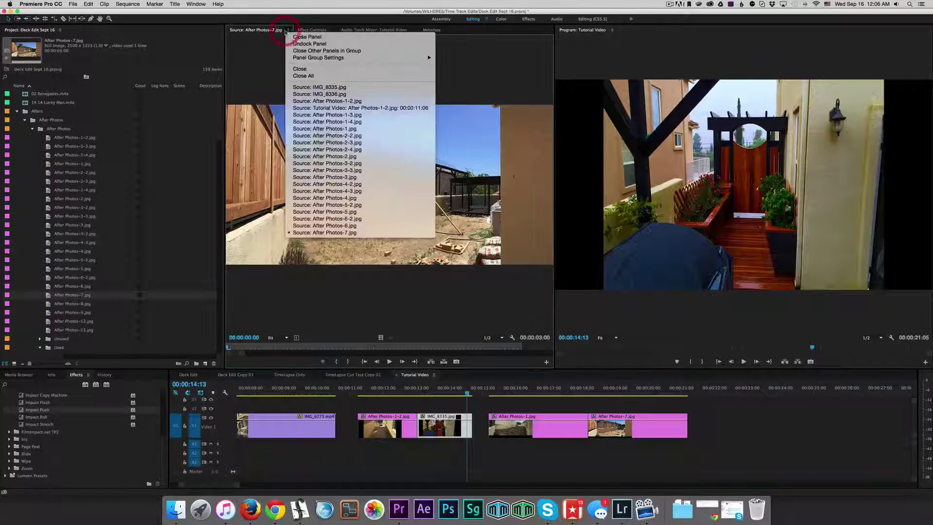
pyautogui.click(314, 76)
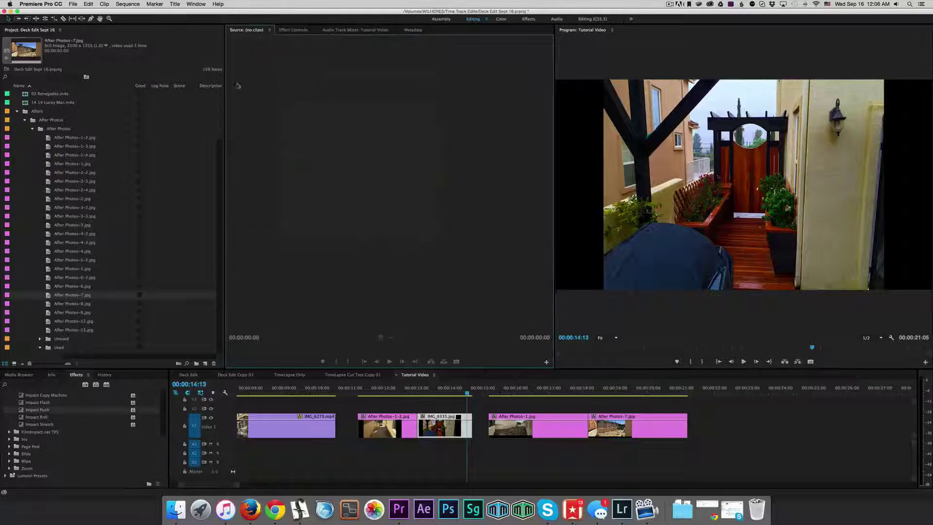
# Place After Photos-9.jpg directly behind After Photos-7.jpg on V1 and check the added stills up to 00:00:22:21
pyautogui.scroll(-3, 57, 251)
pyautogui.doubleClick(47, 225)
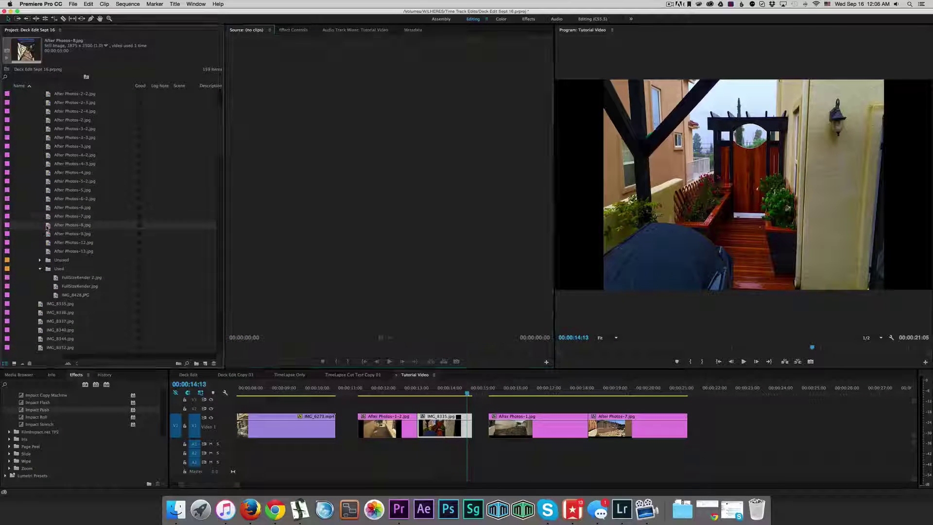
pyautogui.doubleClick(51, 235)
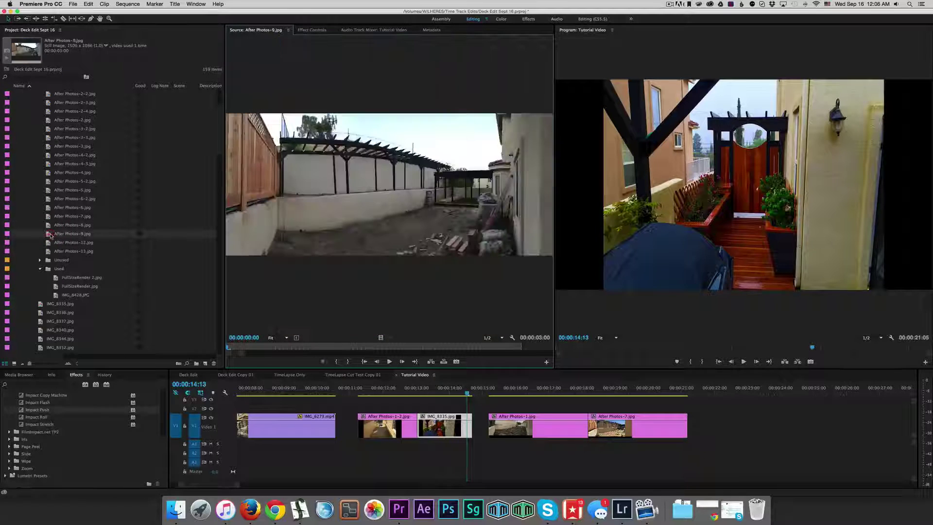
pyautogui.moveTo(48, 236); pyautogui.dragTo(694, 423)
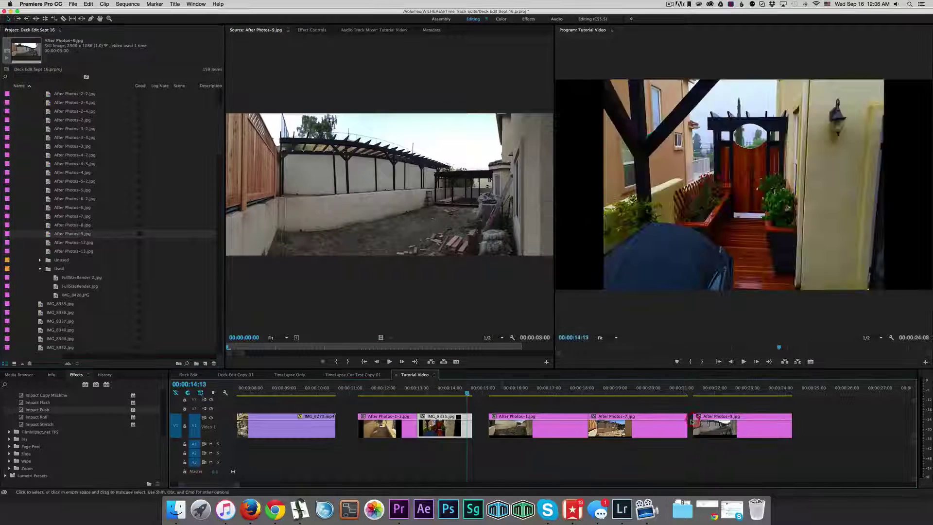
pyautogui.click(705, 428)
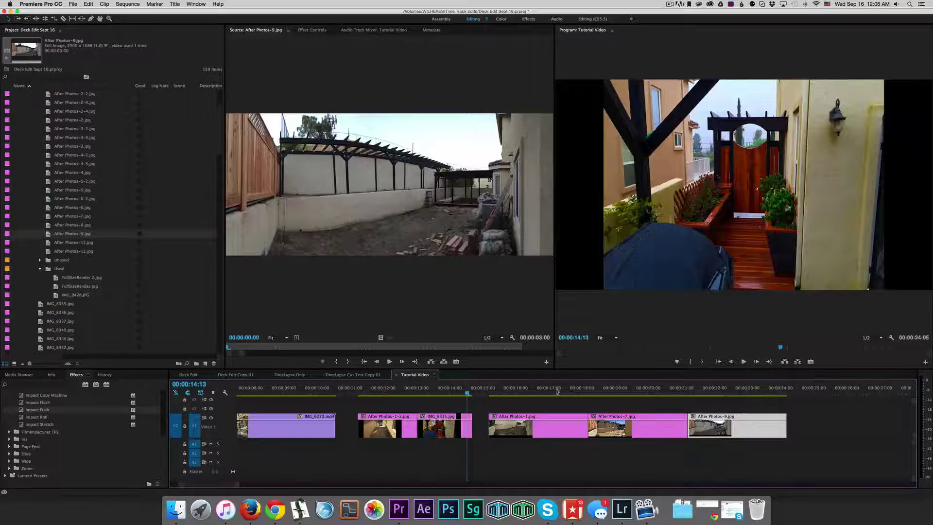
pyautogui.click(602, 393)
pyautogui.click(742, 393)
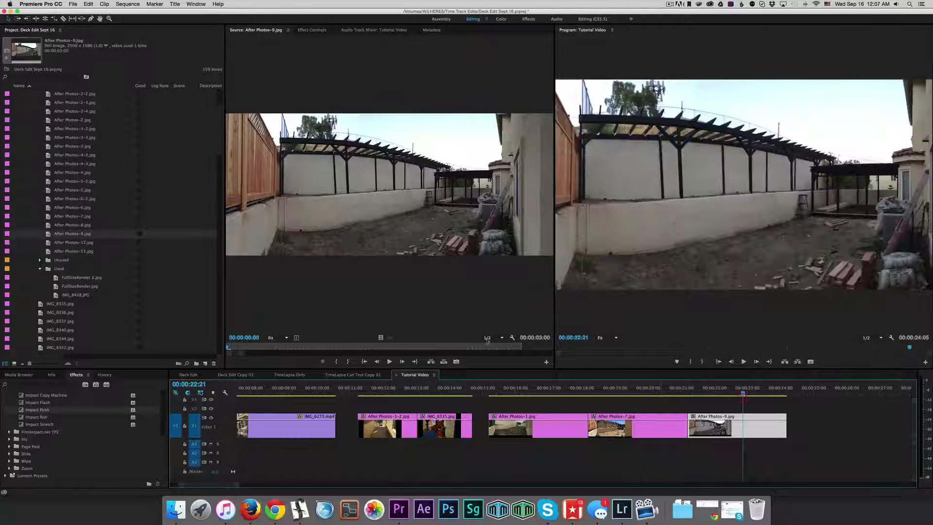
# Preview After Photos-12.jpg, After Photos-13.jpg and the three stills in the Used bin, and collapse the Used and inner After Photos bins
pyautogui.doubleClick(47, 243)
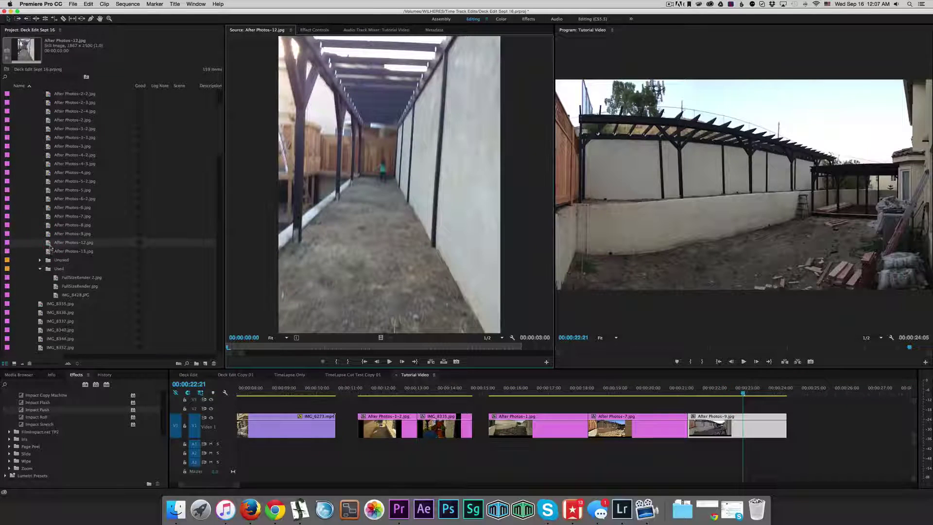
pyautogui.doubleClick(49, 251)
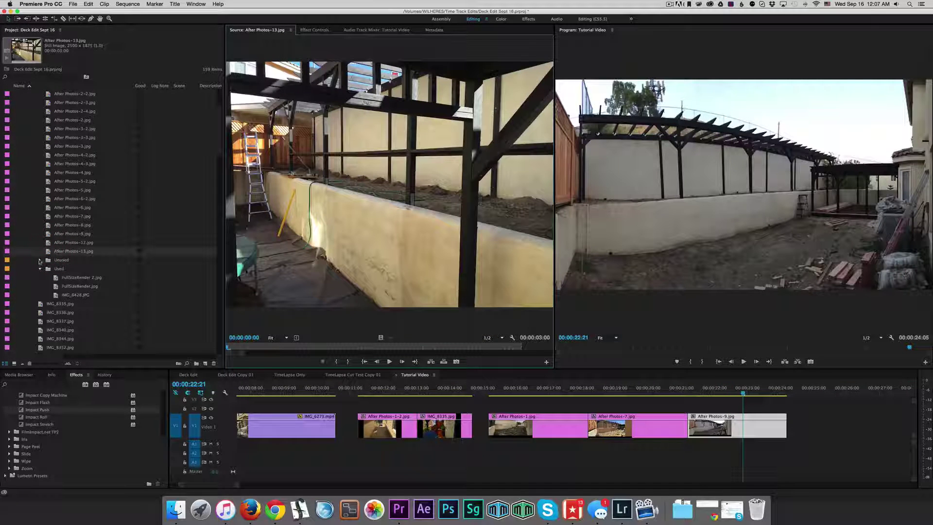
pyautogui.doubleClick(58, 277)
pyautogui.doubleClick(57, 286)
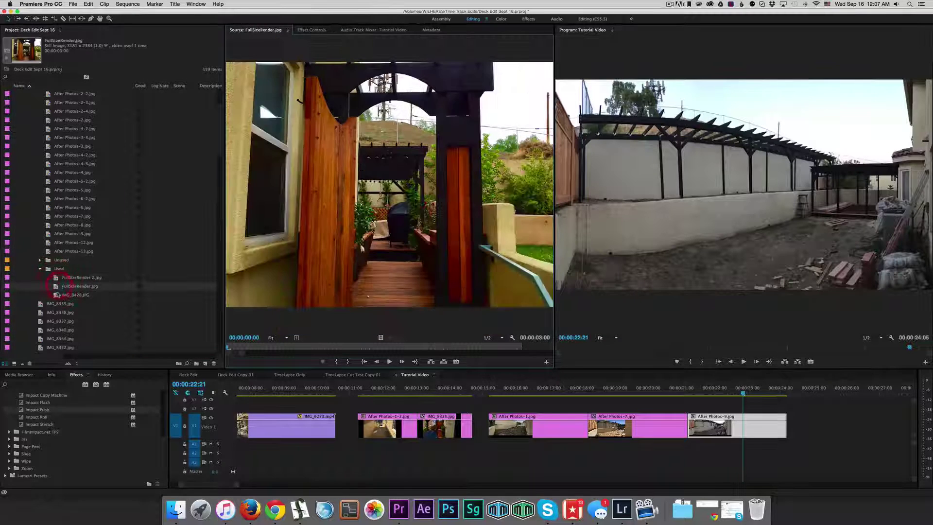
pyautogui.doubleClick(57, 294)
pyautogui.click(40, 268)
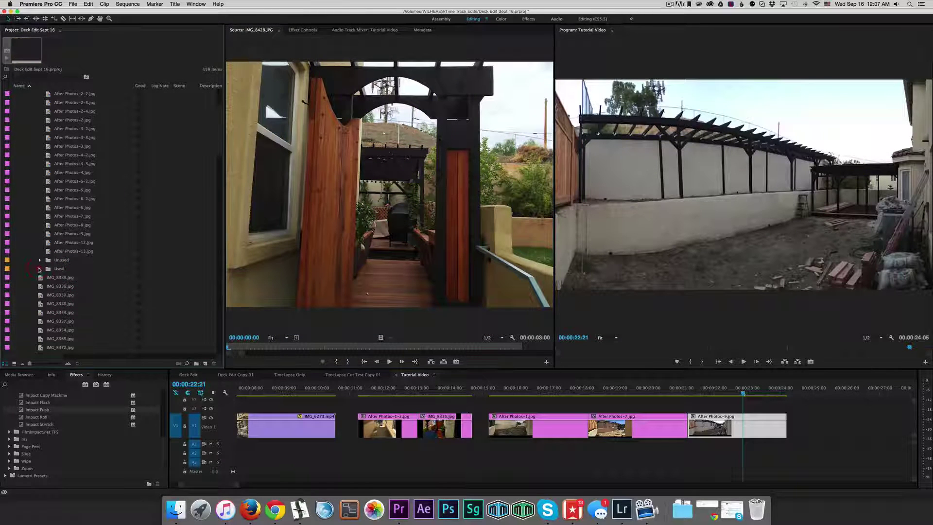
pyautogui.scroll(3, 38, 269)
pyautogui.click(31, 129)
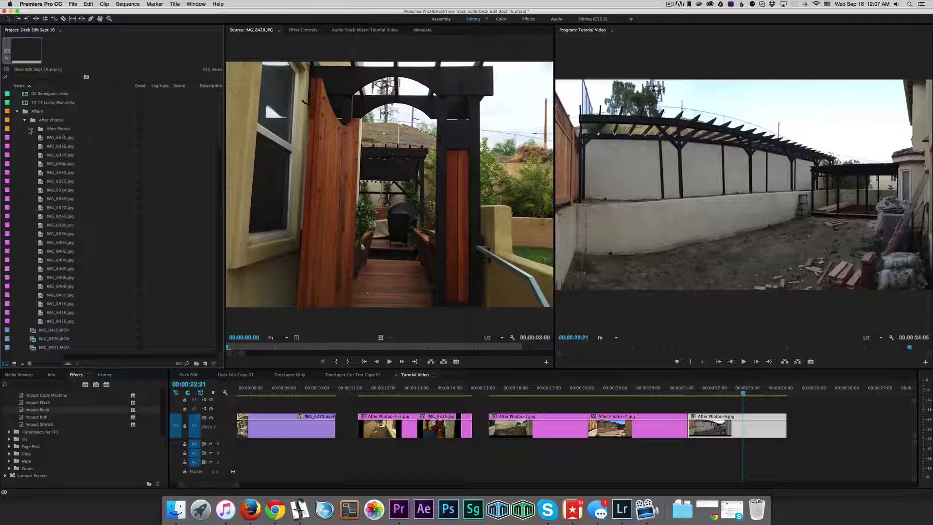
# Preview the after stills from IMG_8335.jpg through IMG_8372.jpg in the Source Monitor to find matching views
pyautogui.doubleClick(41, 138)
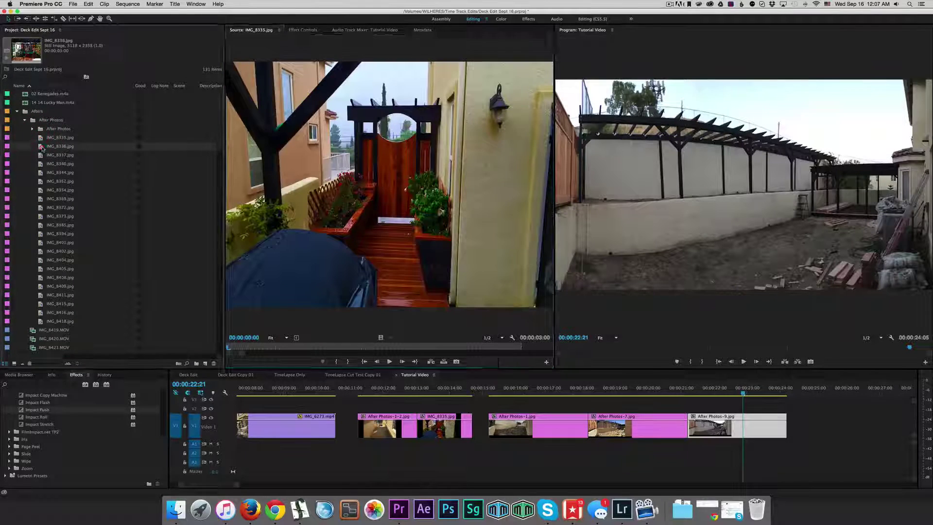
pyautogui.doubleClick(41, 146)
pyautogui.doubleClick(42, 155)
pyautogui.doubleClick(42, 164)
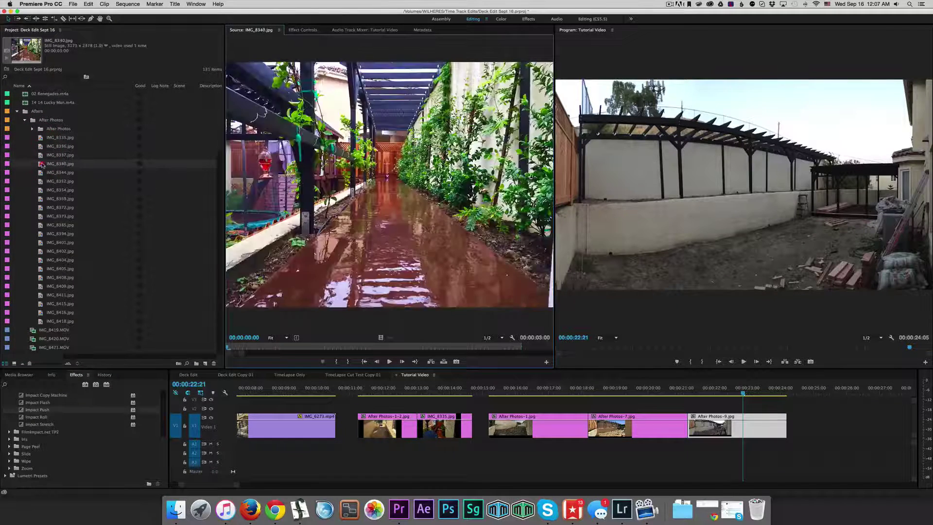
pyautogui.doubleClick(41, 173)
pyautogui.doubleClick(41, 182)
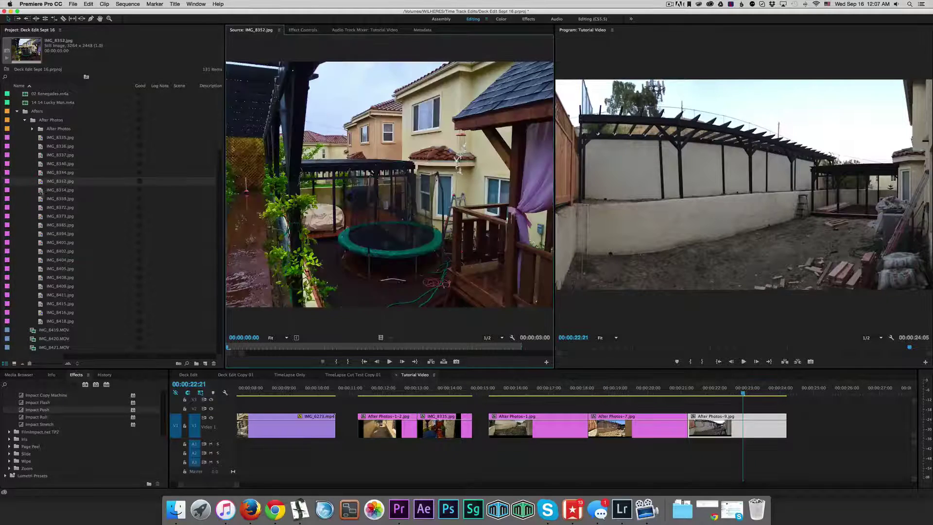
pyautogui.doubleClick(41, 190)
pyautogui.doubleClick(41, 199)
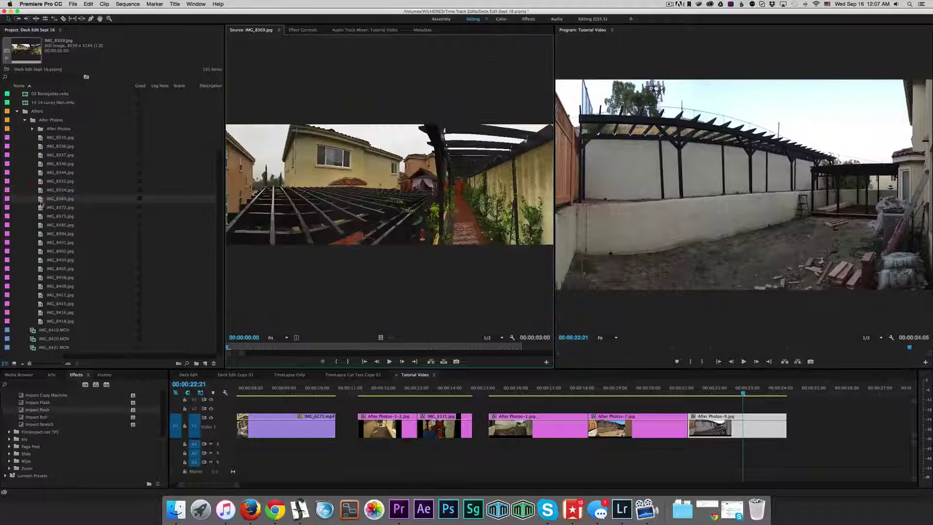
pyautogui.doubleClick(40, 209)
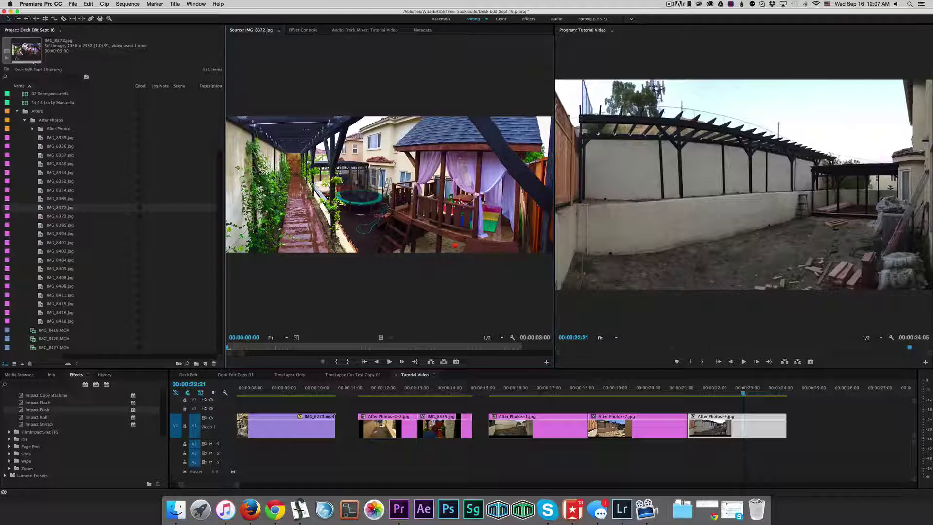
# Step through the stills from IMG_8373.jpg onward in the After Photos bin, examining their thumbnails for a matching after view
pyautogui.click(44, 215)
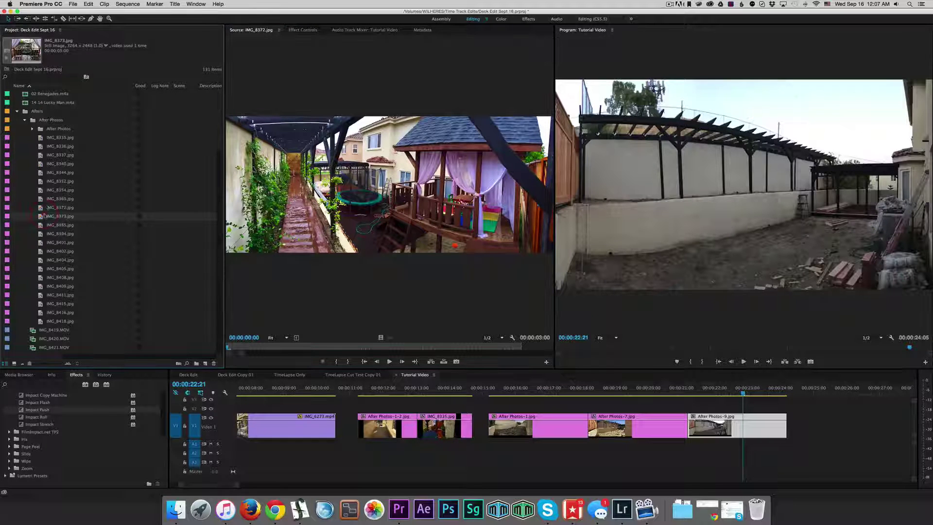
pyautogui.press('Down')
pyautogui.press('Down')
pyautogui.press('Down')
pyautogui.press('Down')
pyautogui.press('Down')
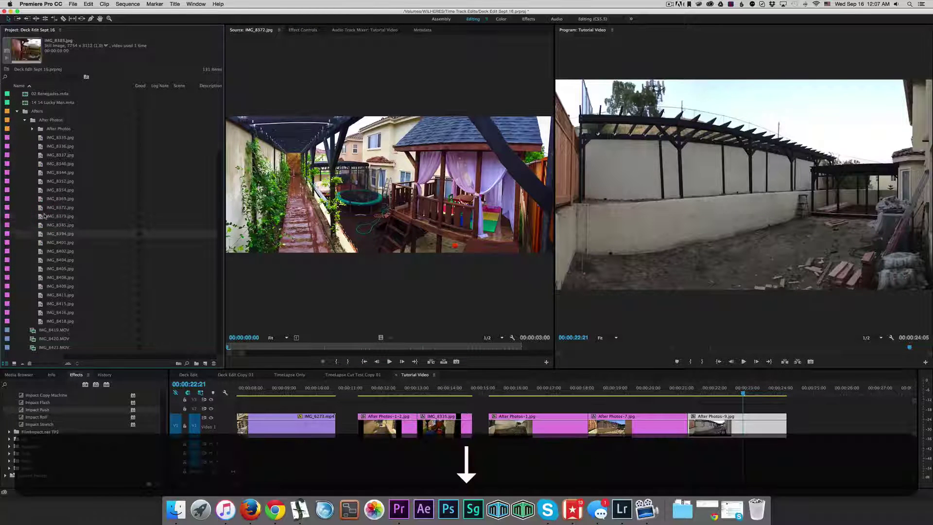
pyautogui.press('Down')
pyautogui.press('Down')
pyautogui.press('Down')
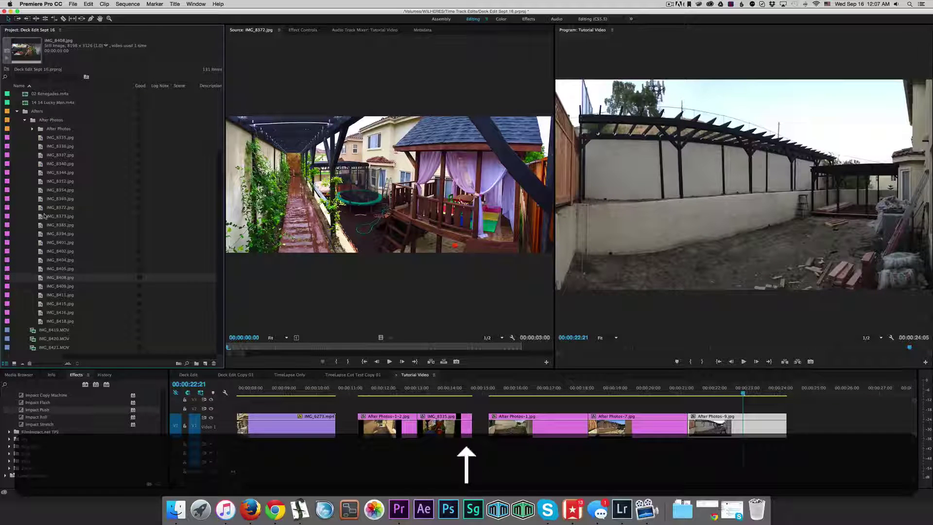
pyautogui.press('Down')
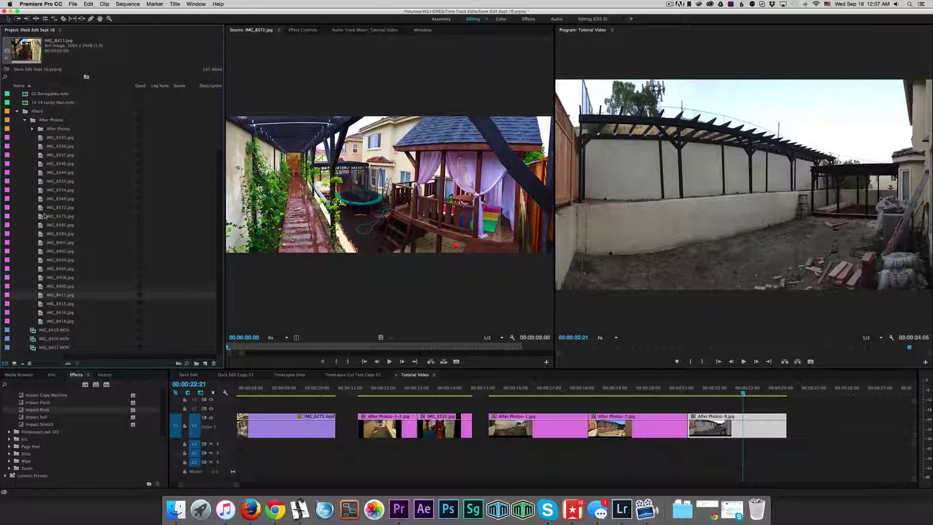
pyautogui.press('Down')
pyautogui.press('Down')
pyautogui.press('Down')
pyautogui.press('Down')
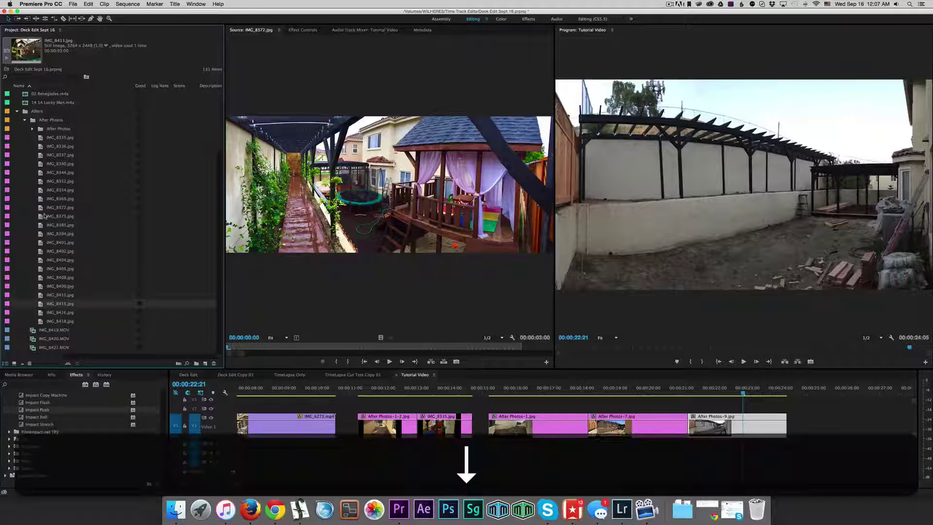
# Place IMG_8418.jpg from the After Photos bin directly behind After Photos-9.jpg on V1
pyautogui.press('Up')
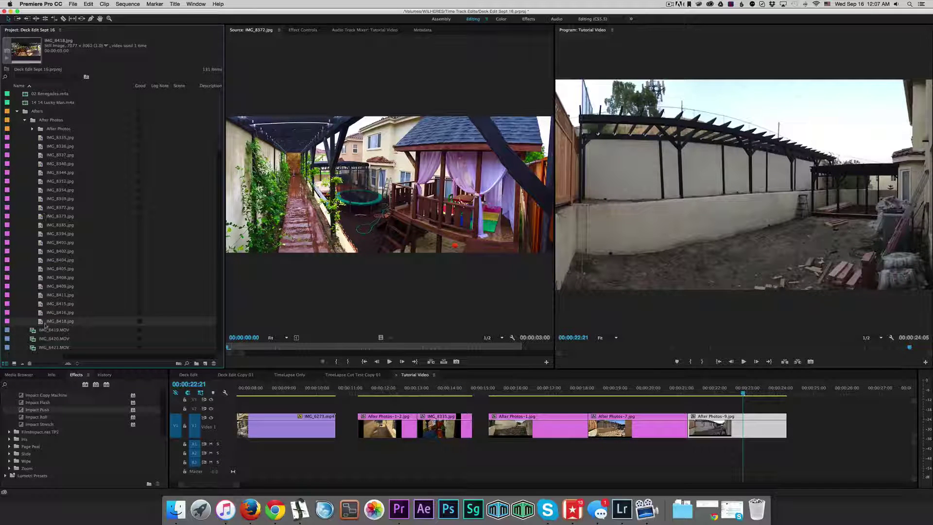
pyautogui.scroll(1, 751, 439)
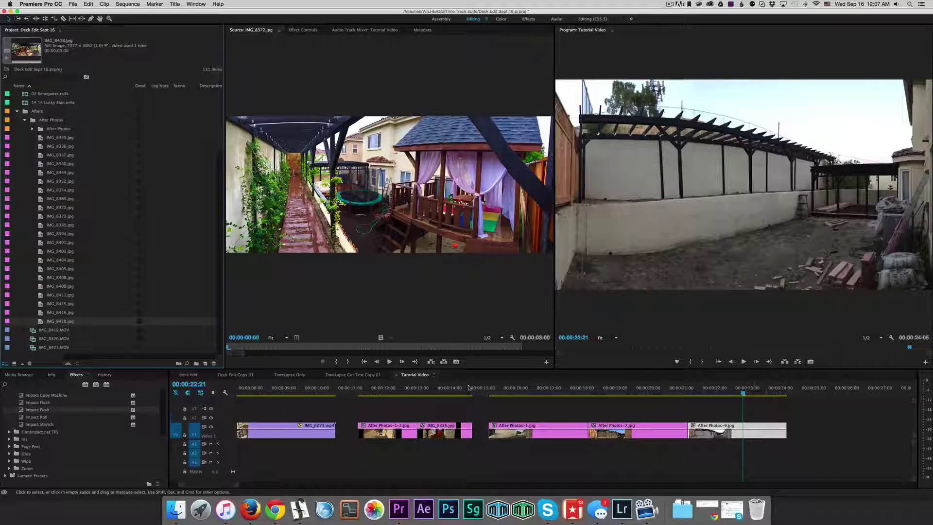
pyautogui.moveTo(49, 323); pyautogui.dragTo(787, 439)
pyautogui.scroll(-1, 777, 439)
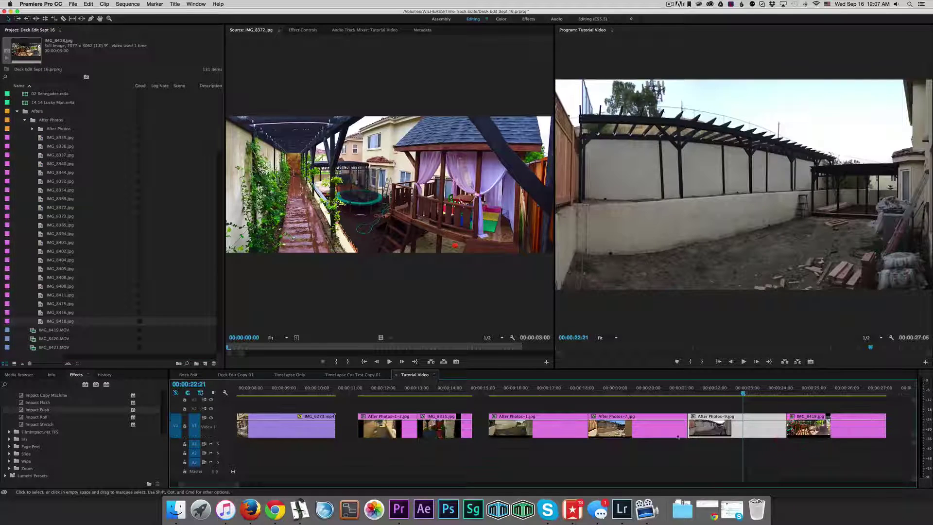
# Play the newly added stills from the start of After Photos-1.jpg and return the playhead to the gap before them
pyautogui.hscroll(5, 534, 425)
pyautogui.hscroll(-2, 535, 425)
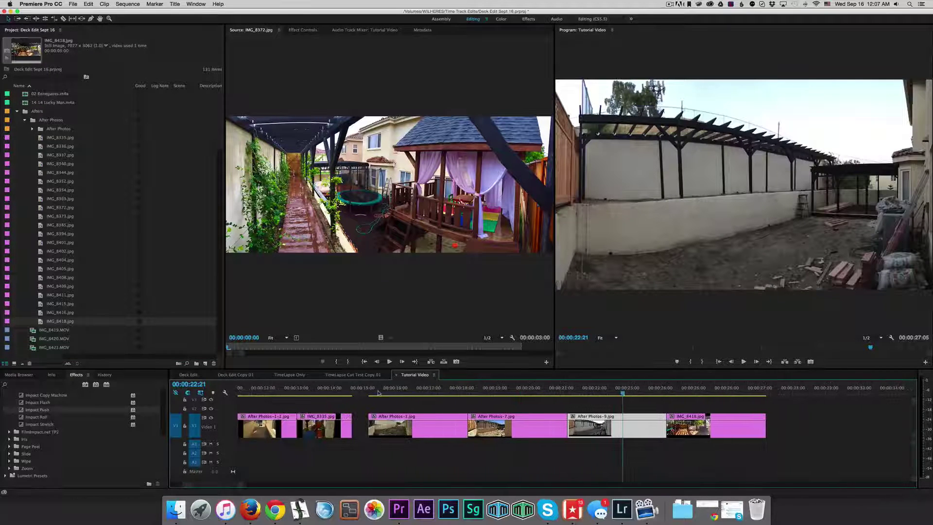
pyautogui.click(372, 391)
pyautogui.press('space')
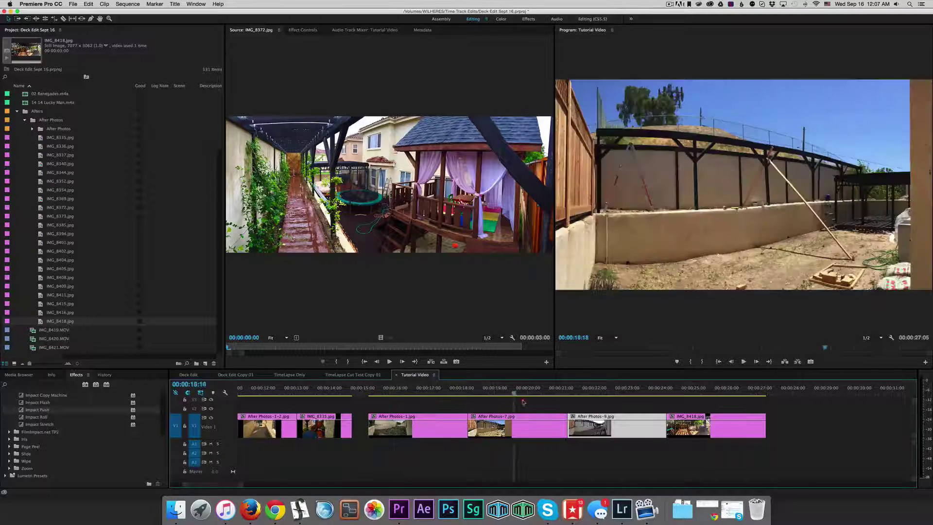
pyautogui.click(367, 392)
pyautogui.hscroll(-4, 368, 398)
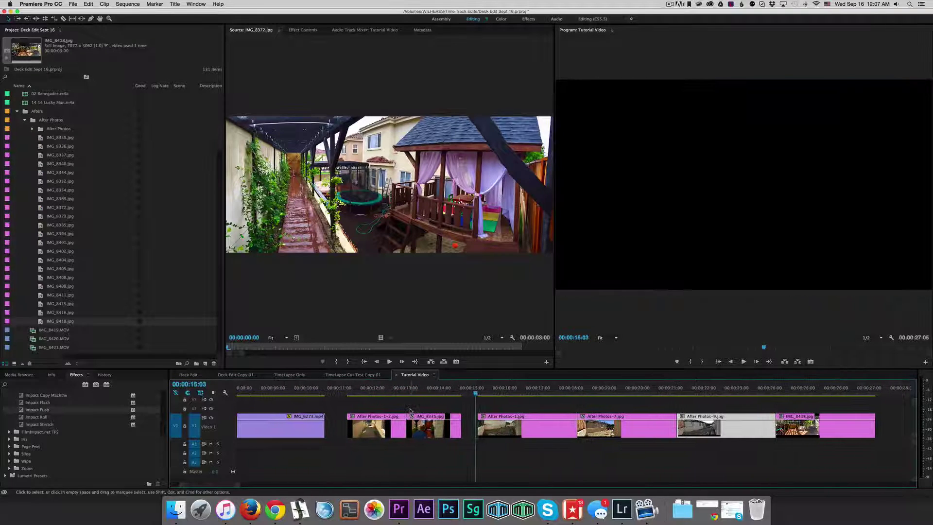
# Move the four stills from After Photos-1.jpg to IMG_8418.jpg directly behind IMG_8335.jpg on V1 and play the joined section
pyautogui.moveTo(821, 405); pyautogui.dragTo(539, 432)
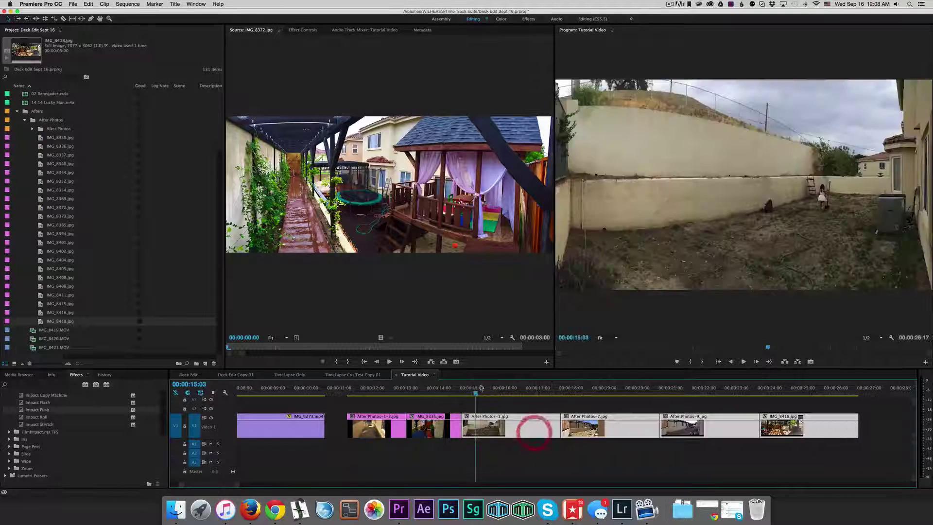
pyautogui.click(447, 392)
pyautogui.moveTo(438, 390); pyautogui.dragTo(343, 390)
pyautogui.press('space')
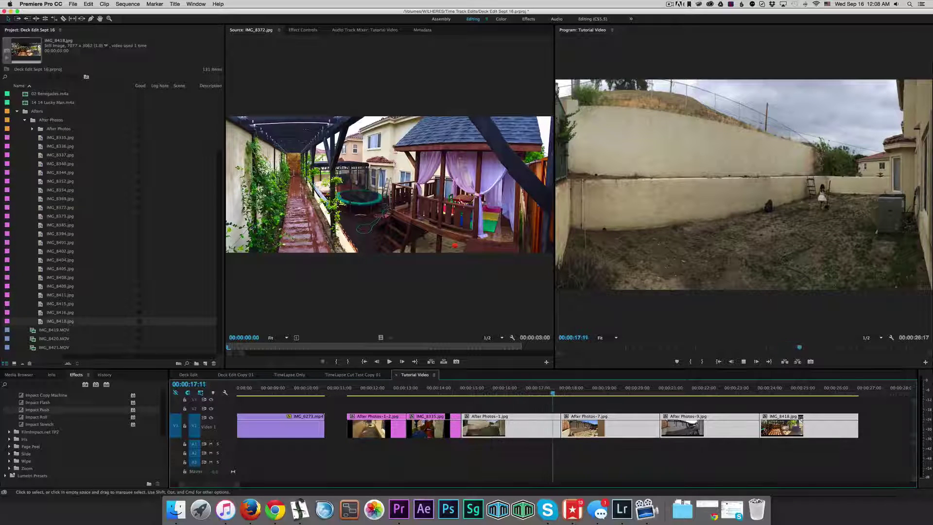
pyautogui.press('space')
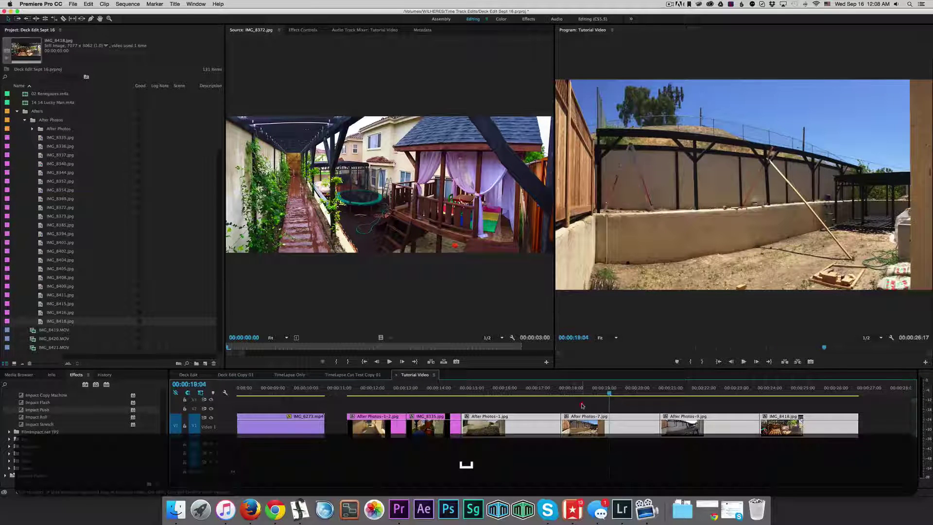
pyautogui.press('Up')
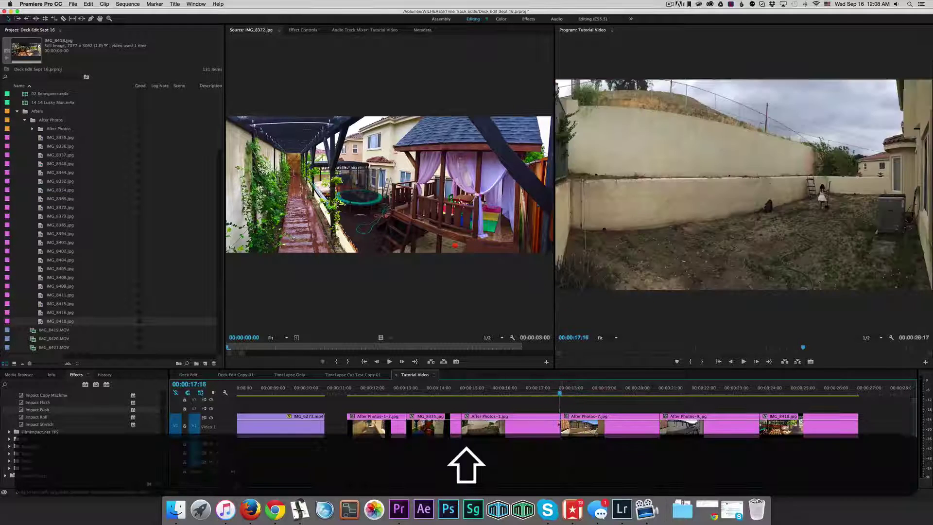
pyautogui.moveTo(559, 421); pyautogui.dragTo(499, 421)
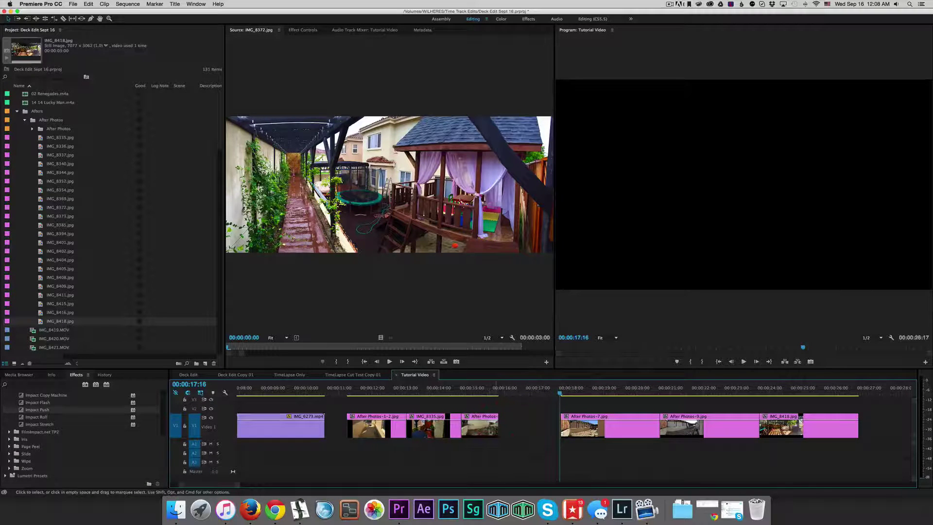
pyautogui.press('super+z')
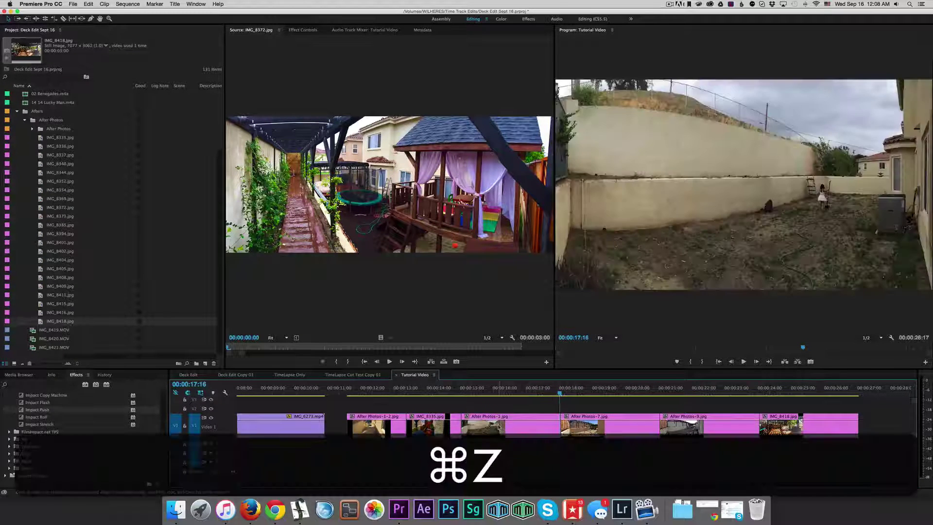
# Ripple-trim the ends of After Photos-1.jpg and After Photos-7.jpg to about 1.2 seconds each
pyautogui.click(555, 429)
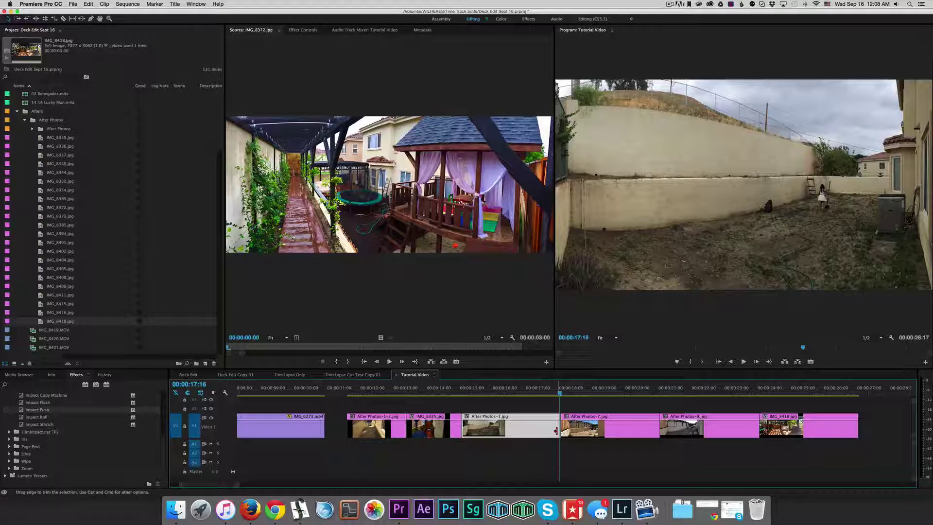
pyautogui.press('b')
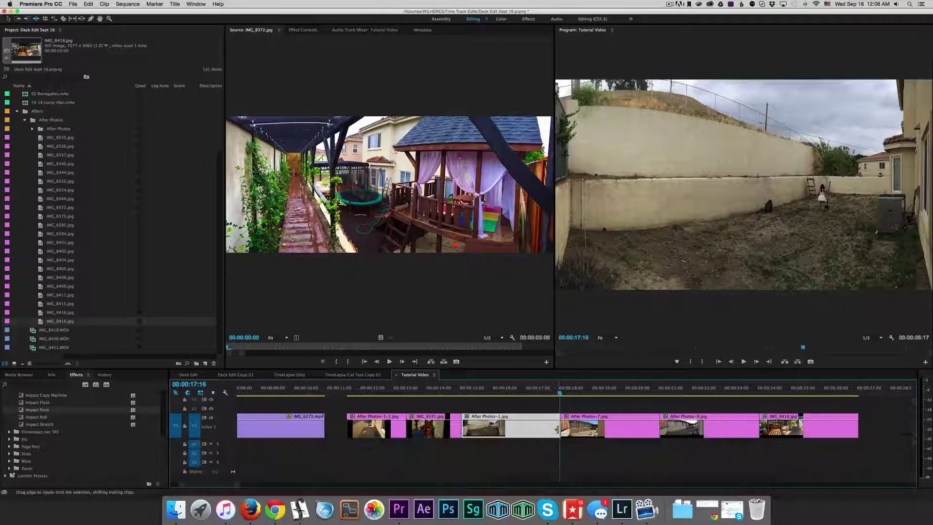
pyautogui.moveTo(557, 428); pyautogui.dragTo(501, 430)
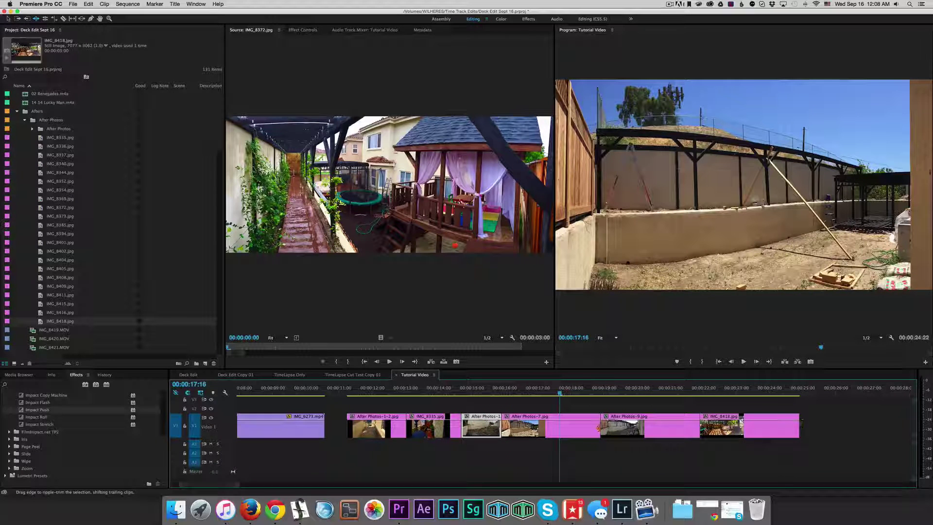
pyautogui.moveTo(597, 427); pyautogui.dragTo(546, 428)
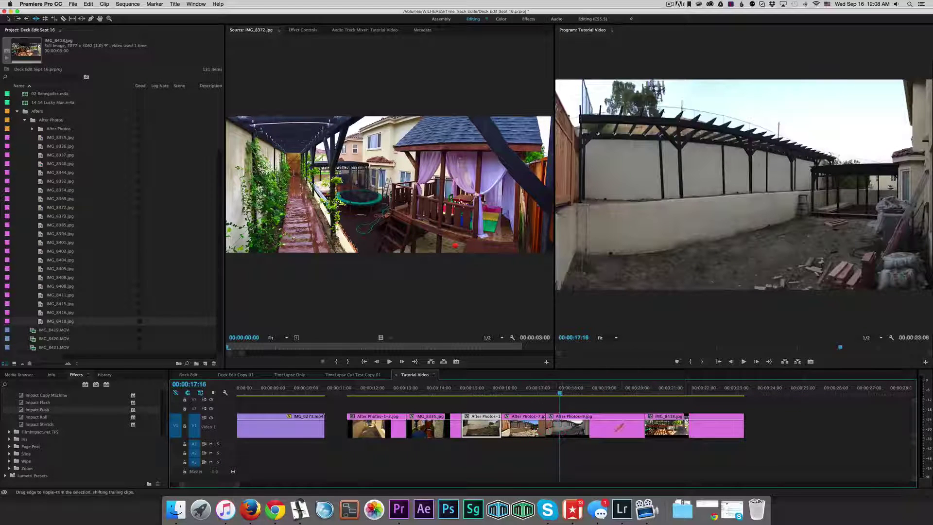
# Trim the end of After Photos-9.jpg to about 1.2 seconds and close the gap before IMG_8418.jpg
pyautogui.press('v')
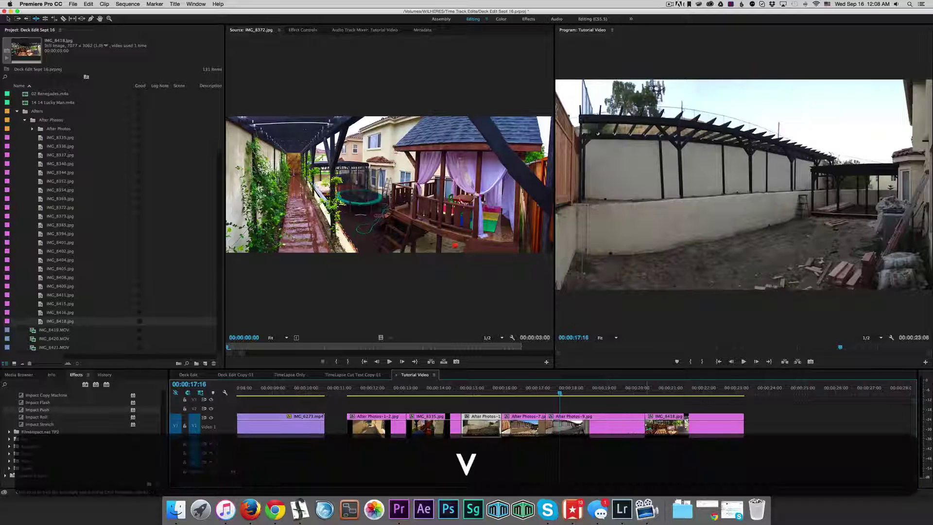
pyautogui.moveTo(644, 425); pyautogui.dragTo(587, 427)
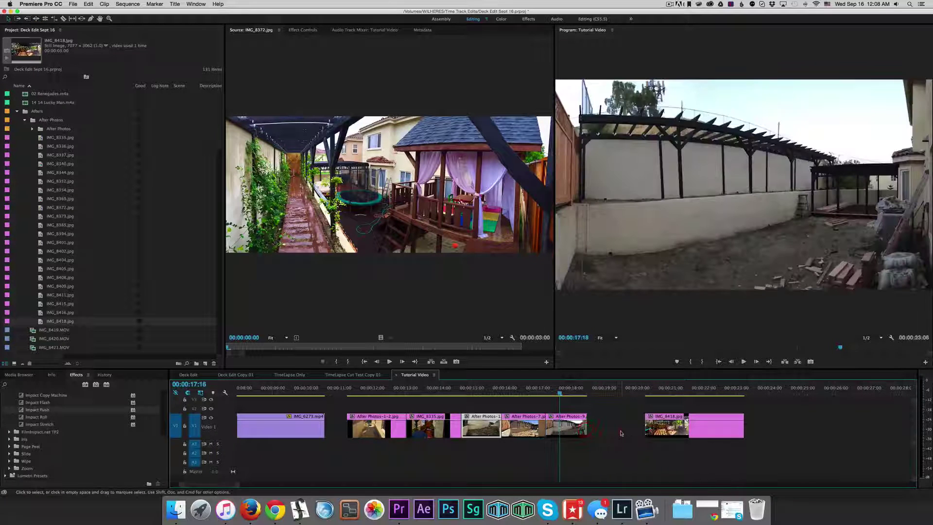
pyautogui.click(618, 427)
pyautogui.press('BackSpace')
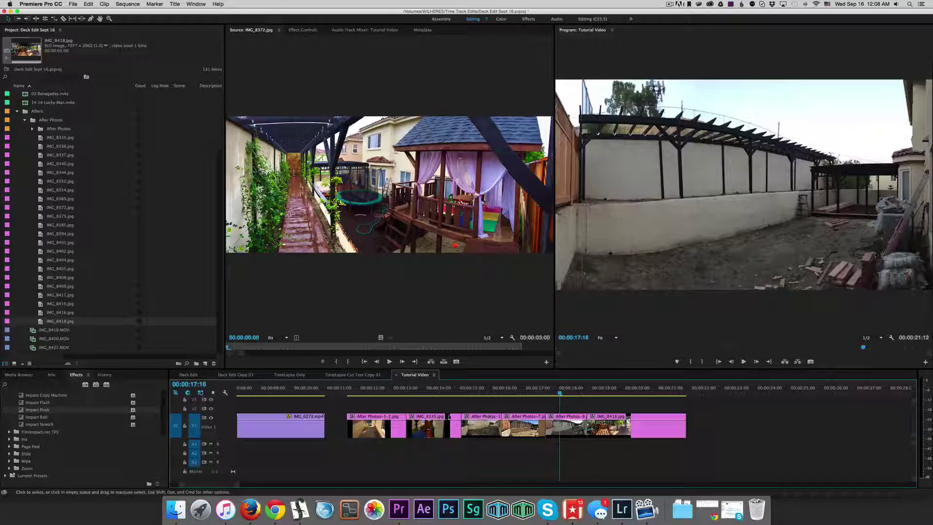
# Play the before-and-after stills from the start of After Photos-1-2.jpg at 00:00:11:06 through IMG_8418.jpg to check the pacing
pyautogui.moveTo(449, 417); pyautogui.dragTo(460, 418)
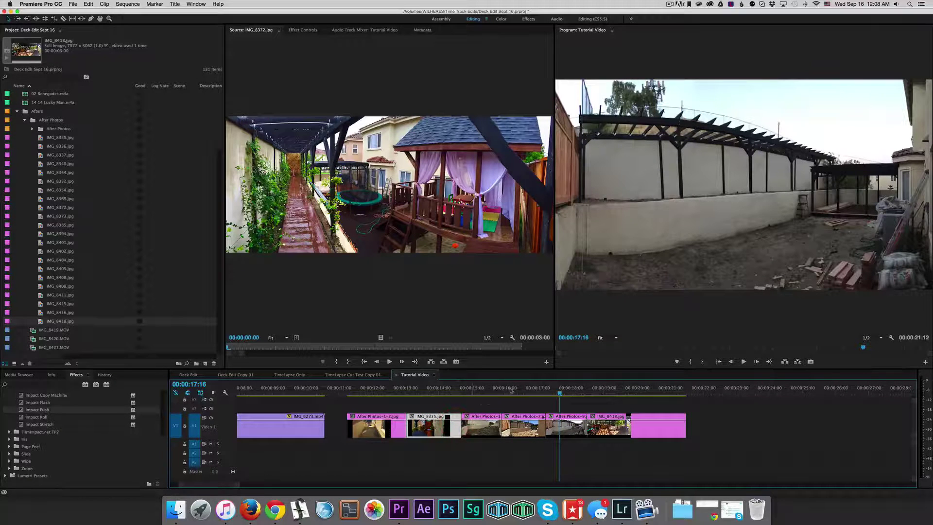
pyautogui.moveTo(511, 390); pyautogui.dragTo(347, 393)
pyautogui.press('shift')
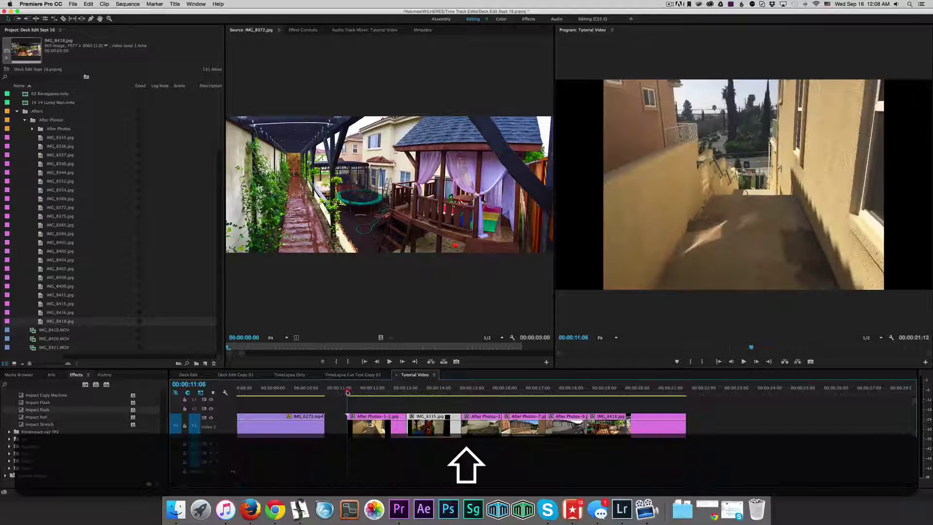
pyautogui.press('space')
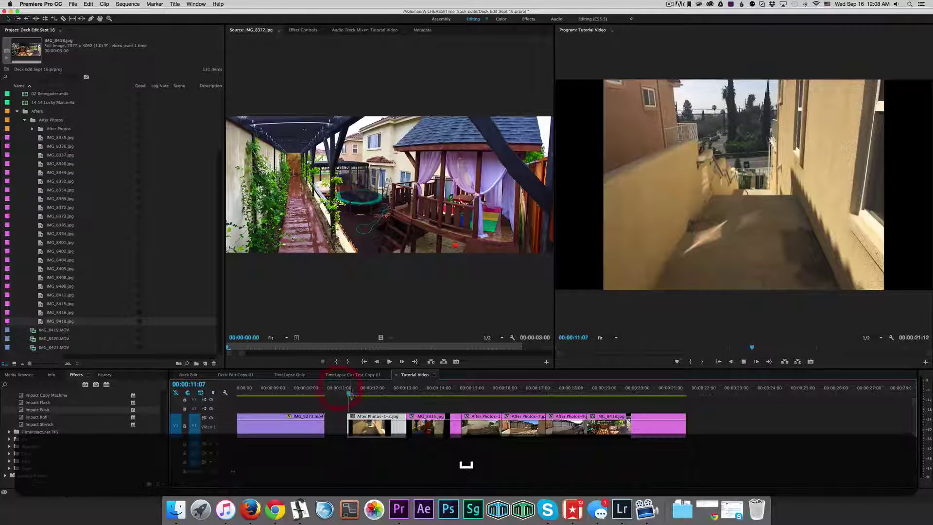
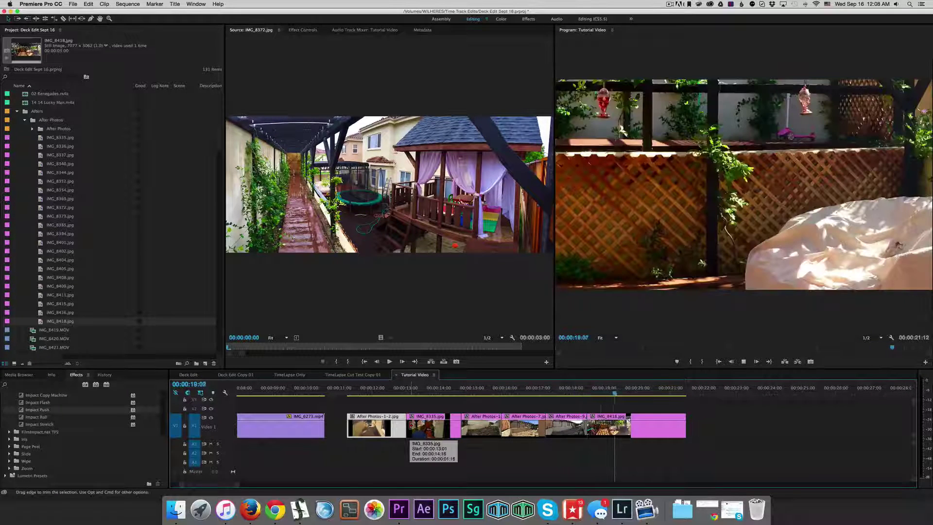
pyautogui.press('space')
# Apply Scale to Frame Size to After Photos-1.jpg, After Photos-7.jpg, After Photos-9.jpg and IMG_8418.jpg together
pyautogui.click(739, 427)
pyautogui.moveTo(760, 413); pyautogui.dragTo(319, 424)
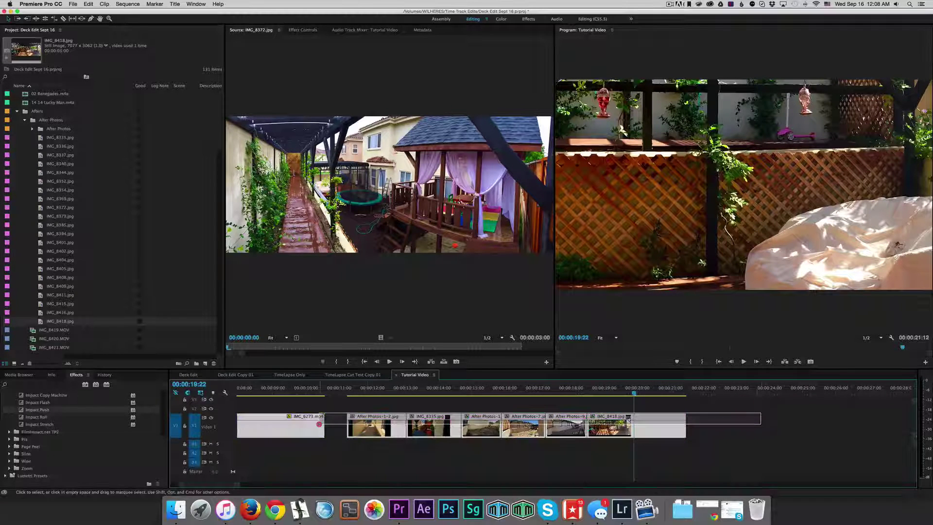
pyautogui.rightClick(482, 431)
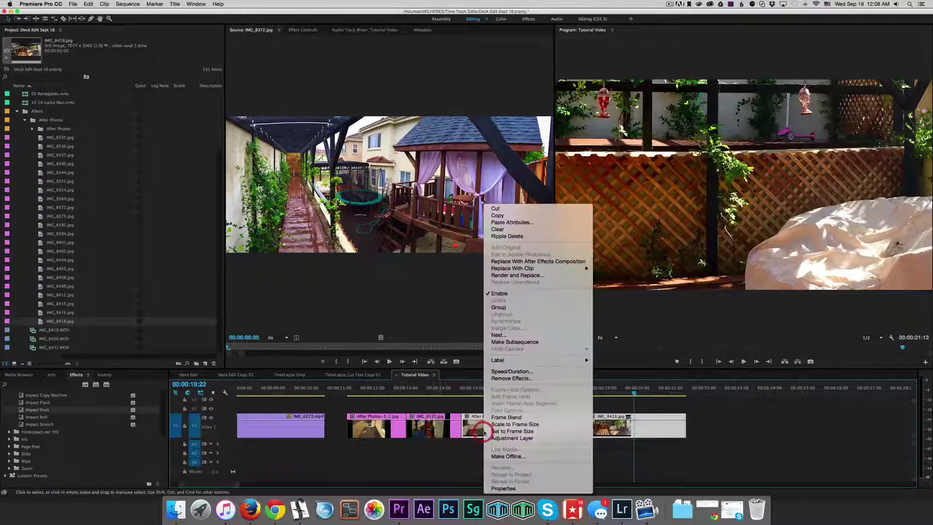
pyautogui.click(514, 424)
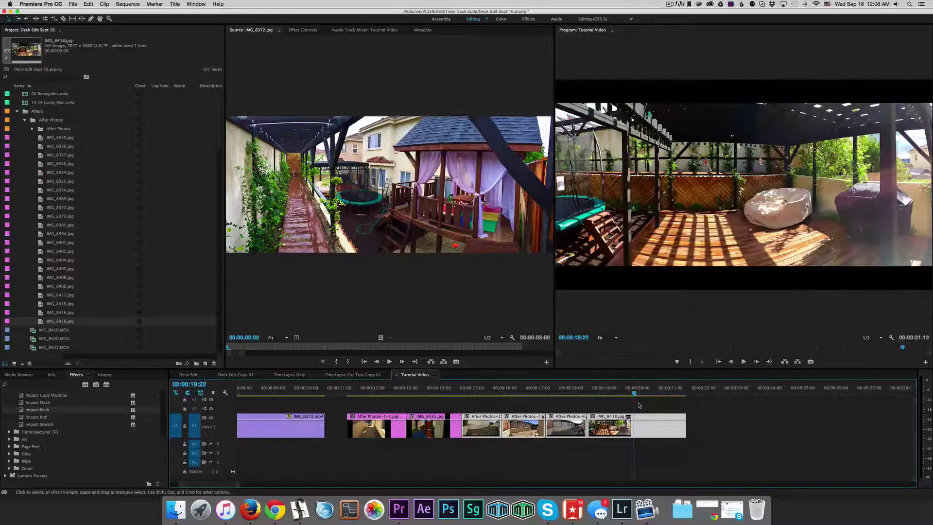
pyautogui.click(639, 405)
# Add the Impact Wipe transition from FilmImpact.net TP2 to the cut between After Photos-1-2.jpg and IMG_8335.jpg at 00:00:13:01
pyautogui.moveTo(410, 391); pyautogui.dragTo(404, 392)
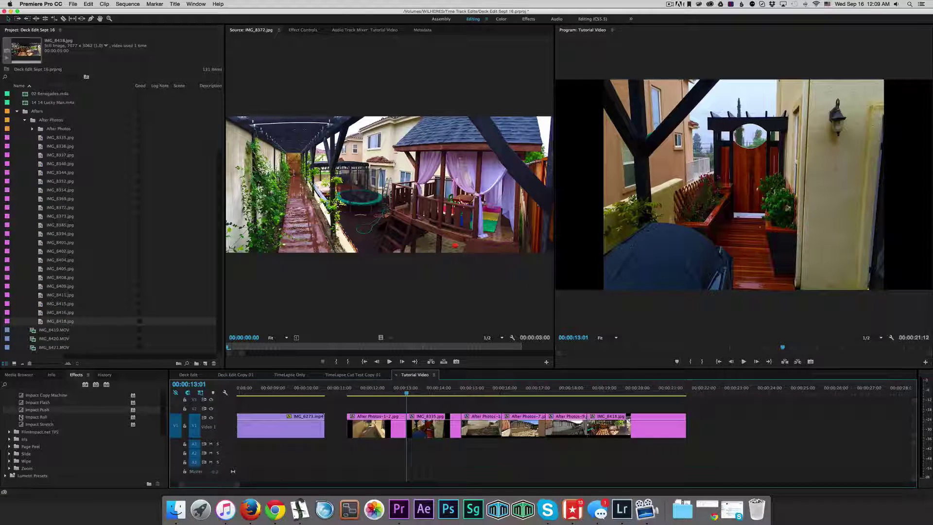
pyautogui.scroll(5, 21, 417)
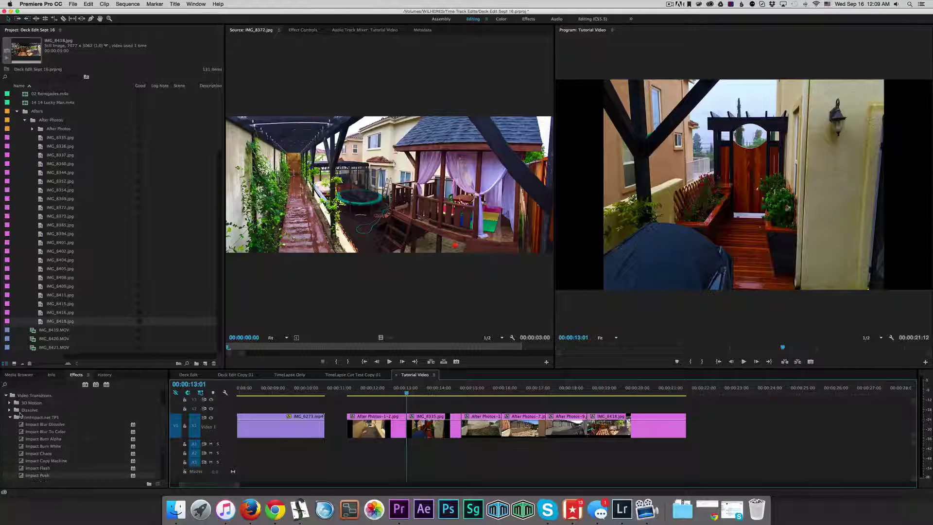
pyautogui.scroll(-4, 21, 416)
pyautogui.click(9, 439)
pyautogui.scroll(-3, 27, 428)
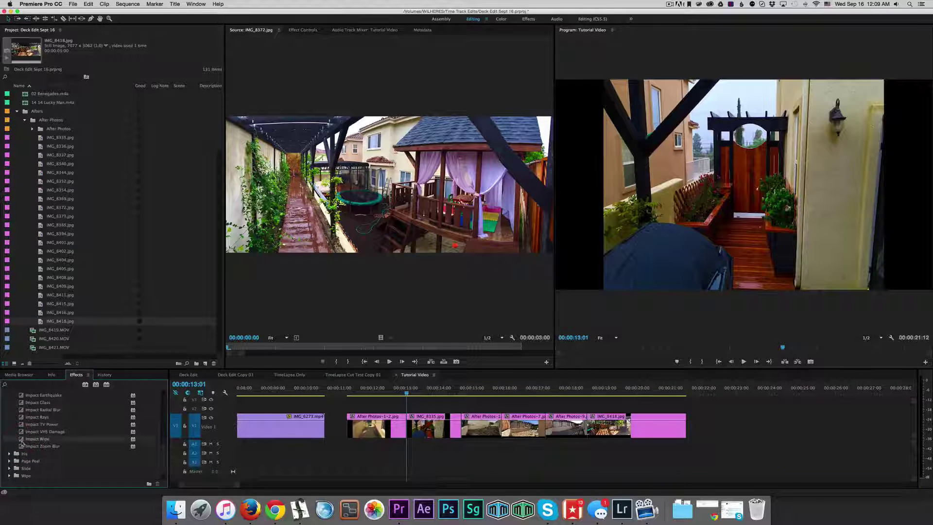
pyautogui.moveTo(21, 440); pyautogui.dragTo(406, 427)
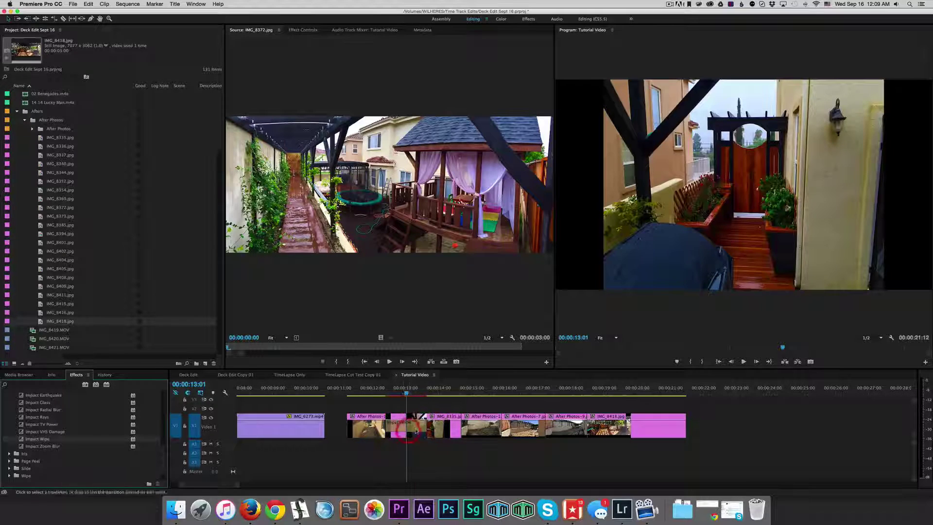
# Play the section across the Impact Wipe transition to review it
pyautogui.moveTo(403, 388); pyautogui.dragTo(373, 390)
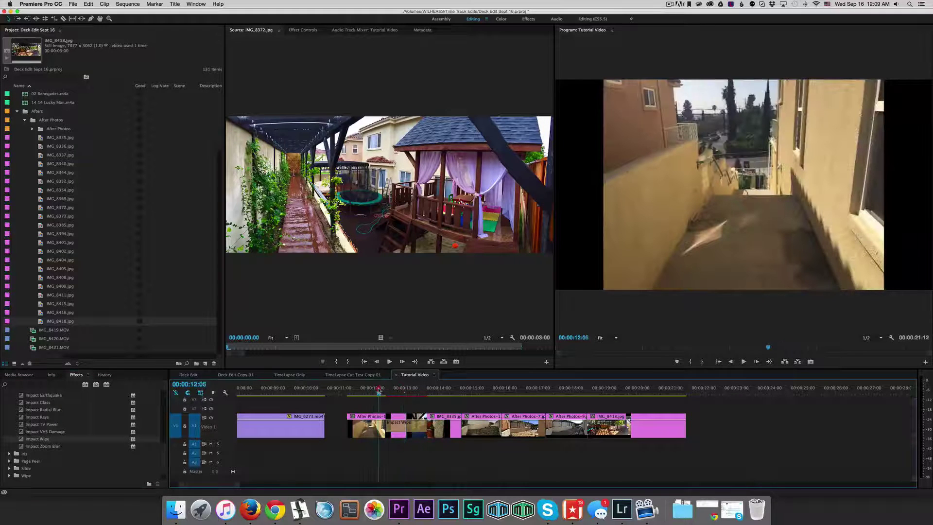
pyautogui.press('space')
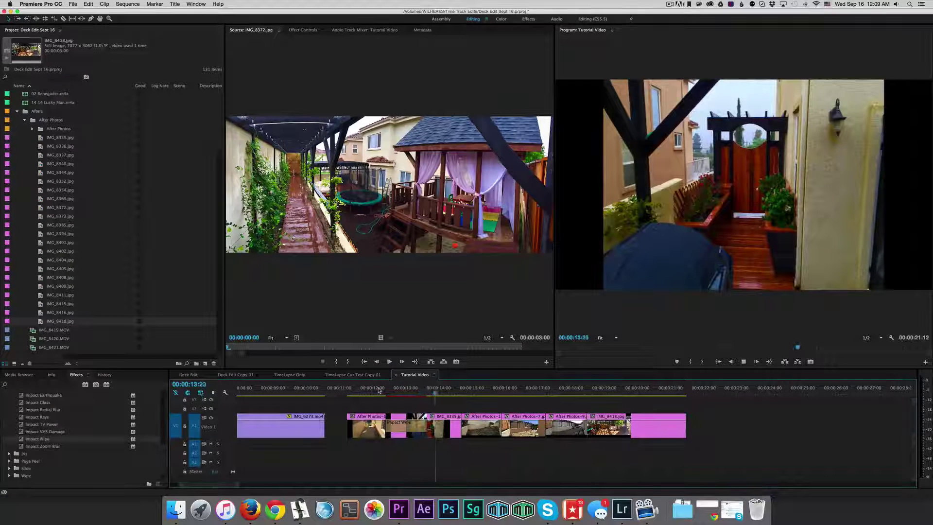
pyautogui.press('space')
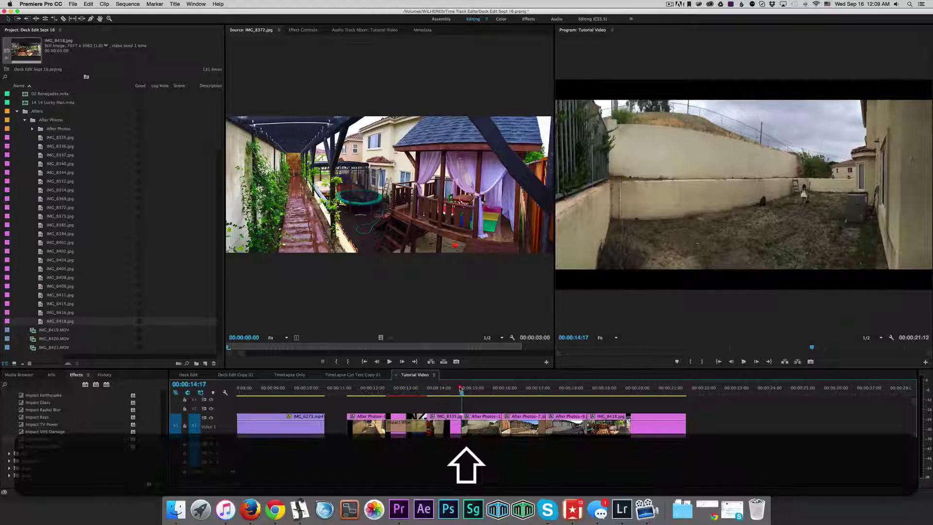
# Add the Impact Push transition to the cut between IMG_8335.jpg and After Photos-1.jpg and set the playhead to 00:00:14:00
pyautogui.scroll(3, 34, 440)
pyautogui.click(31, 427)
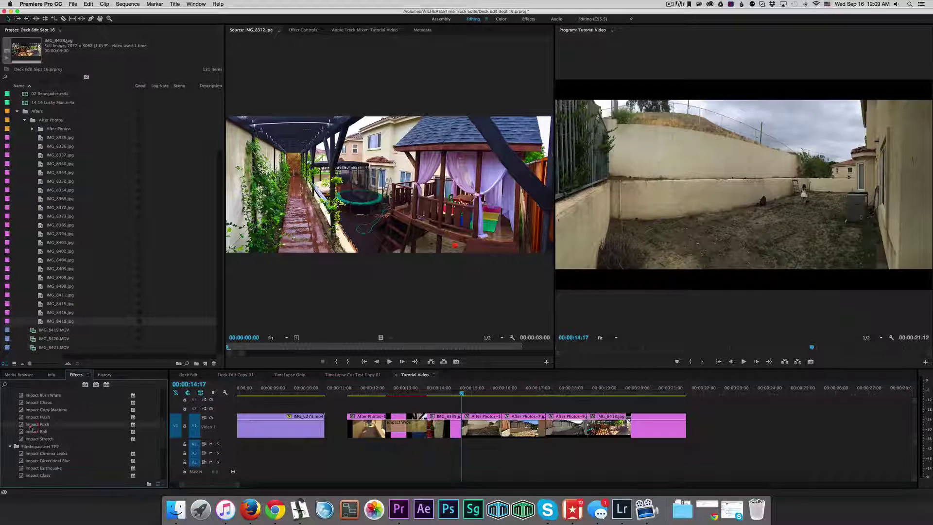
pyautogui.moveTo(22, 426); pyautogui.dragTo(459, 428)
pyautogui.click(439, 391)
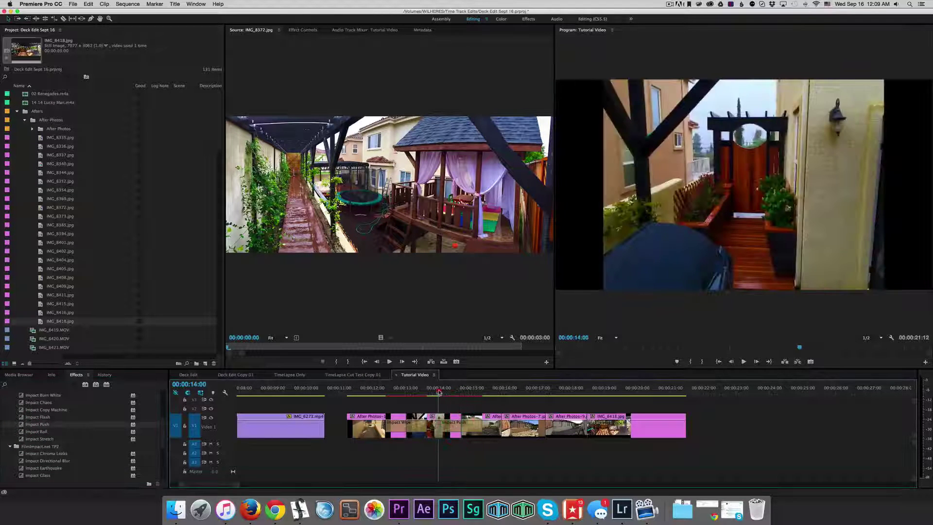
# Play through the Impact Push transition, and shorten the Impact Push and Impact Wipe transitions in the Tutorial Video sequence
pyautogui.press('space')
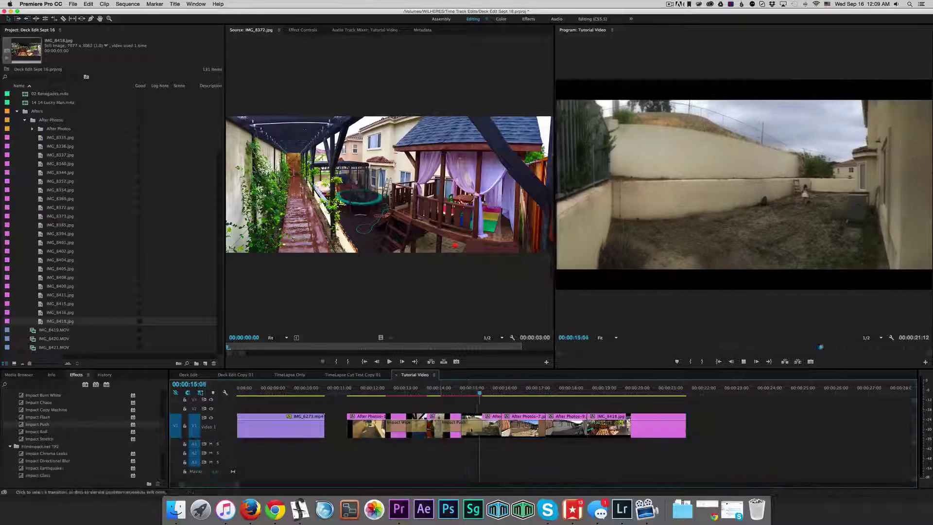
pyautogui.press('space')
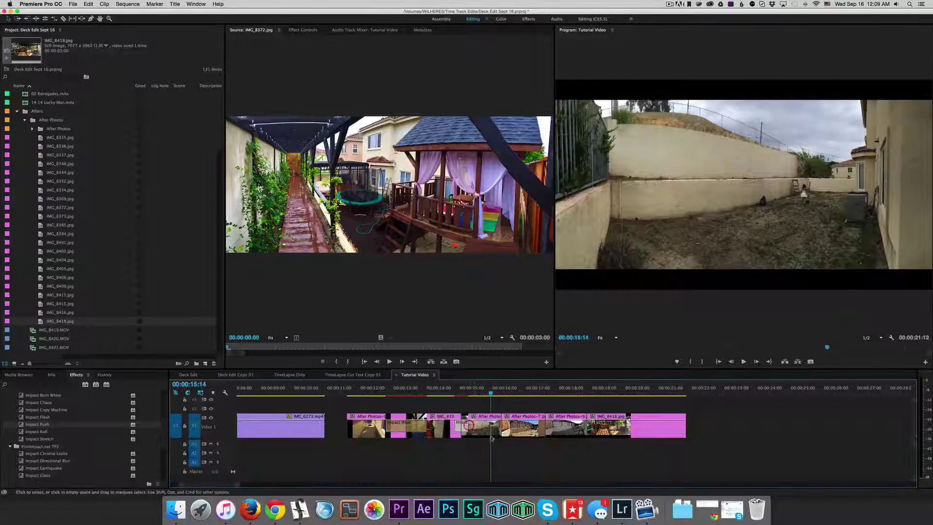
pyautogui.click(420, 428)
pyautogui.moveTo(426, 428); pyautogui.dragTo(416, 427)
pyautogui.click(404, 427)
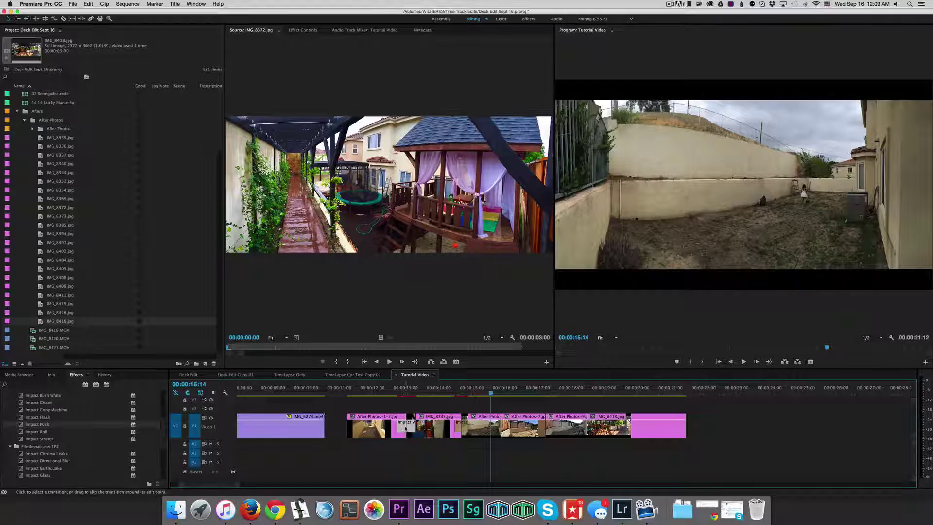
pyautogui.press('super+c')
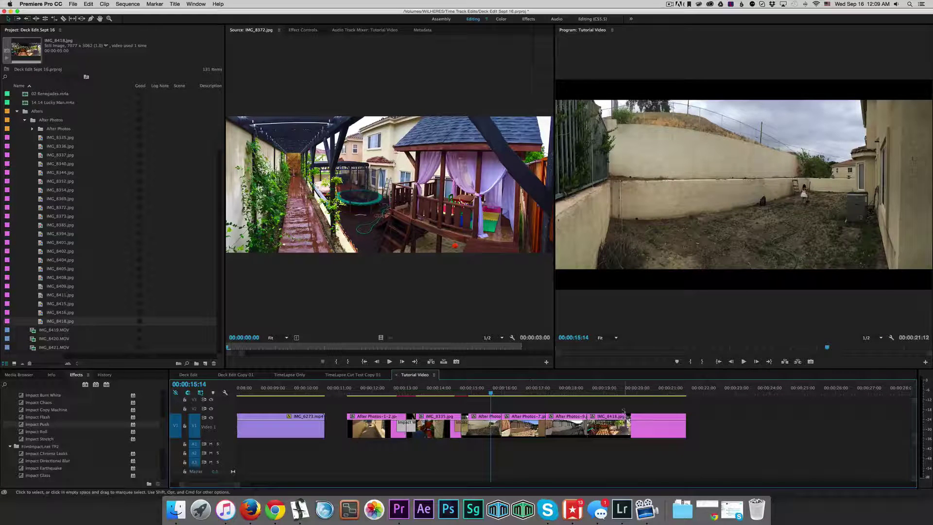
pyautogui.moveTo(422, 393); pyautogui.dragTo(486, 395)
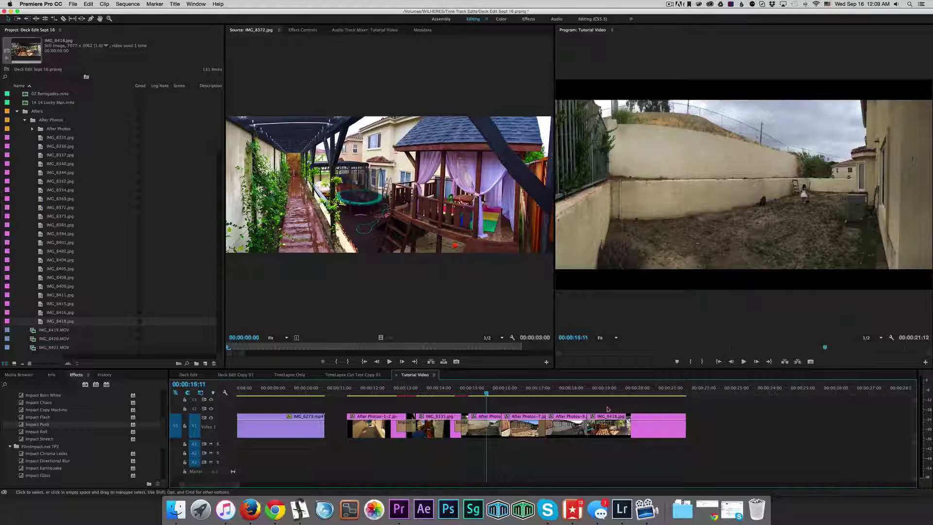
pyautogui.moveTo(559, 427); pyautogui.dragTo(492, 429)
pyautogui.moveTo(490, 393); pyautogui.dragTo(501, 394)
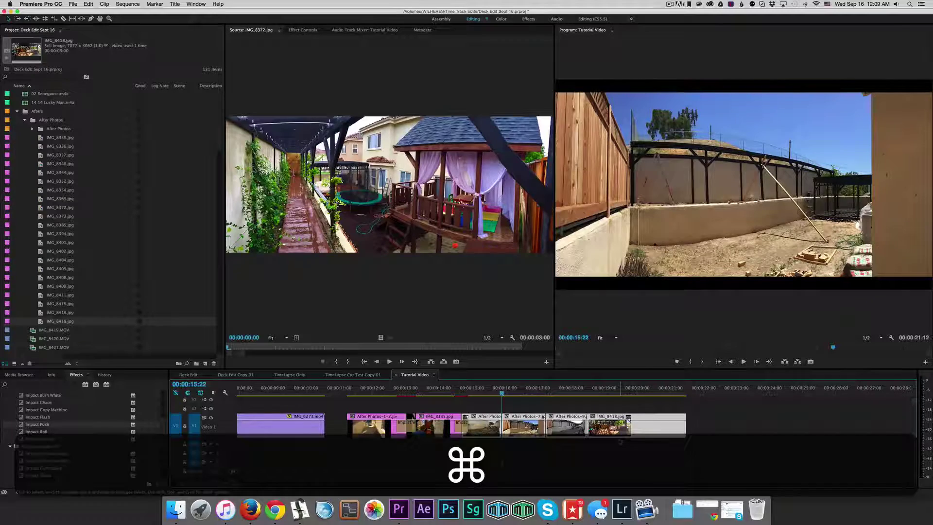
pyautogui.press('super+d')
pyautogui.moveTo(504, 394); pyautogui.dragTo(604, 401)
pyautogui.press('super+z')
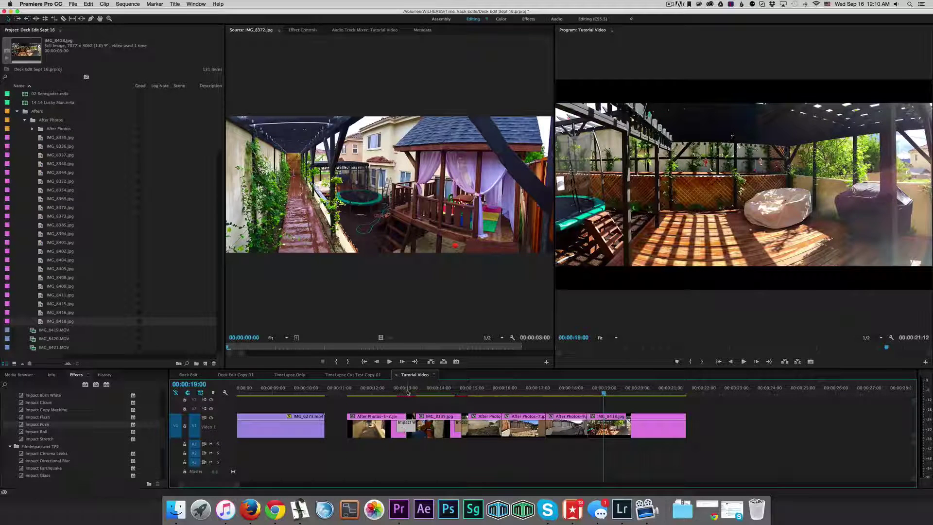
# Copy the shortened Impact Wipe transition to the cuts at 00:00:15:22, 00:00:17:06 and 00:00:18:12 between After Photos-1.jpg, After Photos-7.jpg, After Photos-9.jpg and IMG_8418.jpg
pyautogui.click(408, 425)
pyautogui.press('super+c')
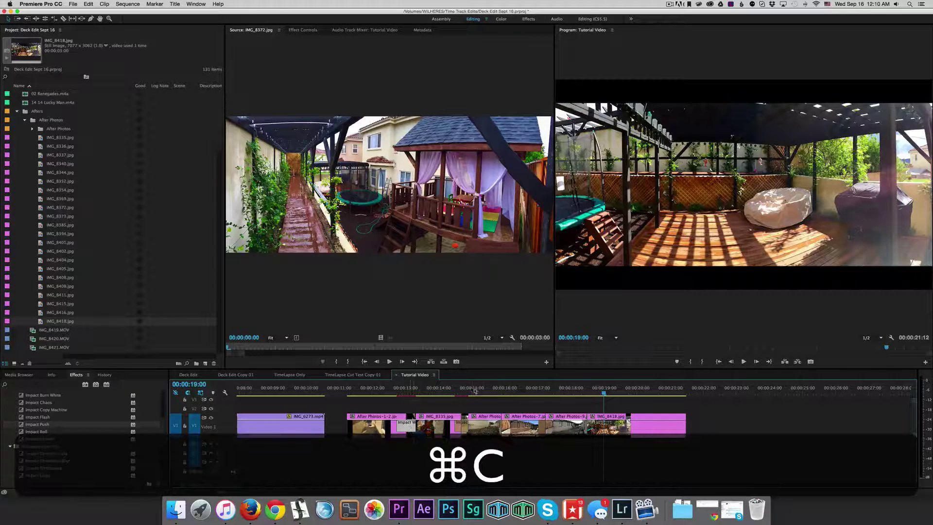
pyautogui.hotkey('shift', 'Up')
pyautogui.hotkey('shift', 'Up')
pyautogui.hotkey('shift', 'Up')
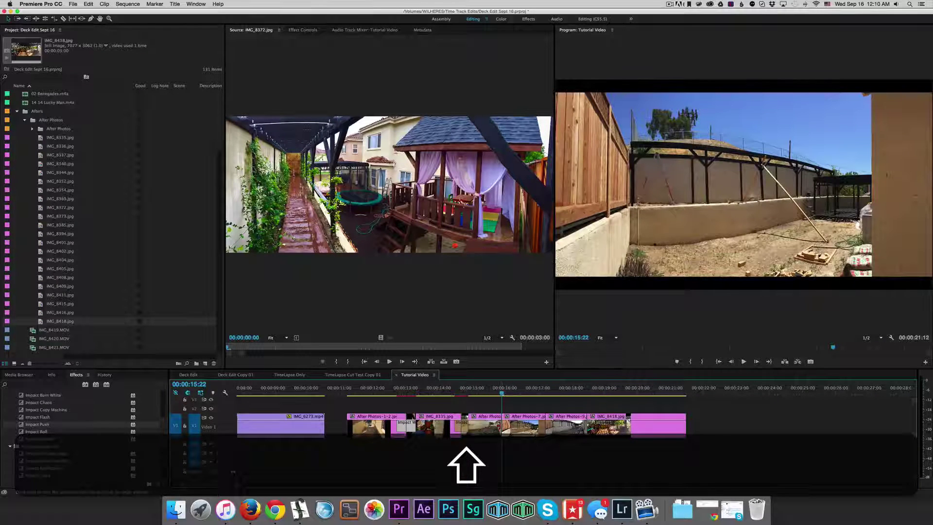
pyautogui.press('super+v')
pyautogui.hotkey('shift', 'Down')
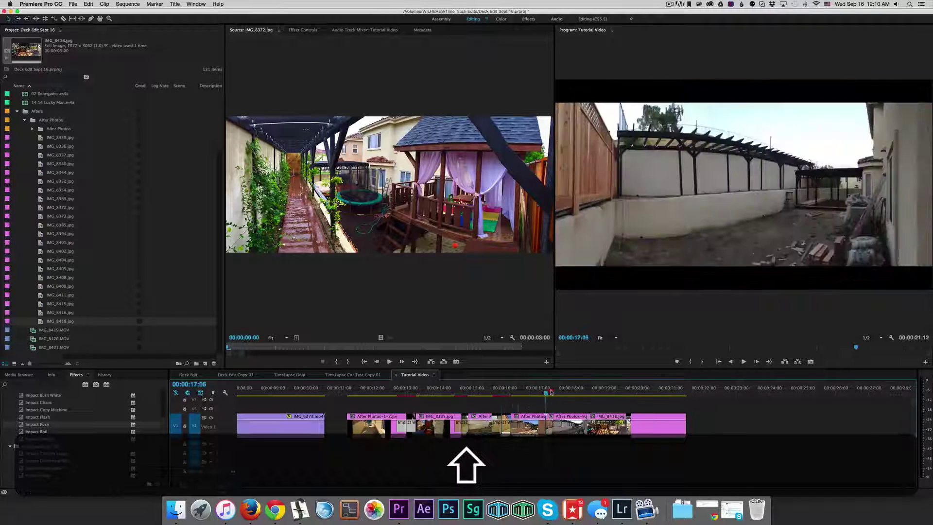
pyautogui.press('super+v')
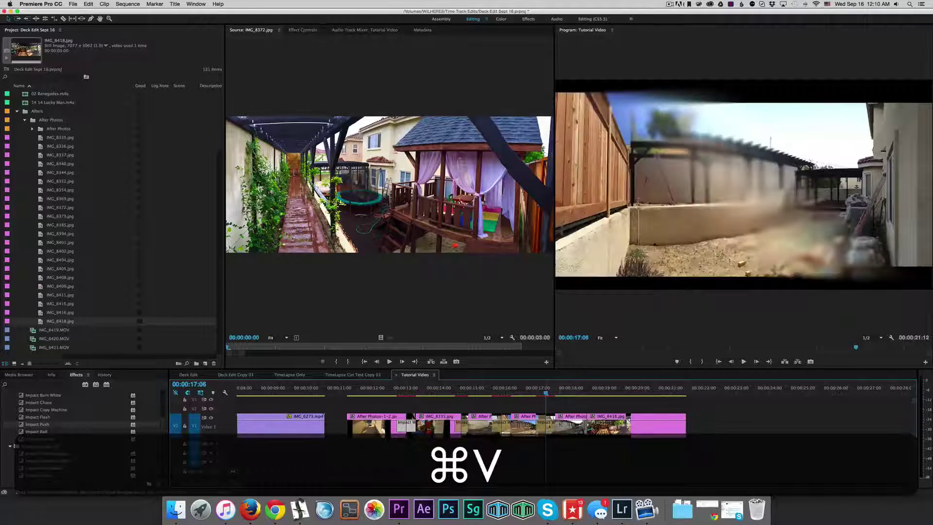
pyautogui.hotkey('shift', 'Down')
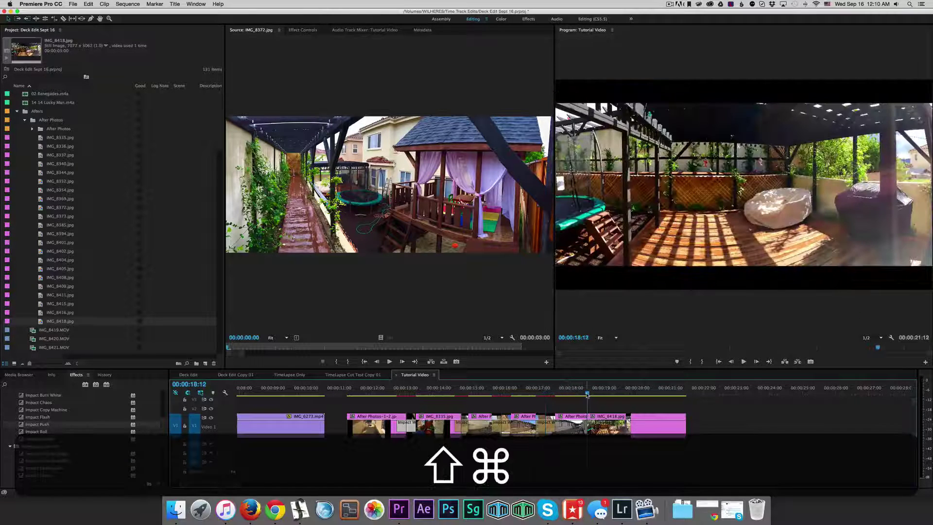
pyautogui.press('super+v')
# Play the photo section from the start of After Photos-1-2.jpg to review all its transitions
pyautogui.moveTo(593, 386); pyautogui.dragTo(348, 390)
pyautogui.press('Up')
pyautogui.press('space')
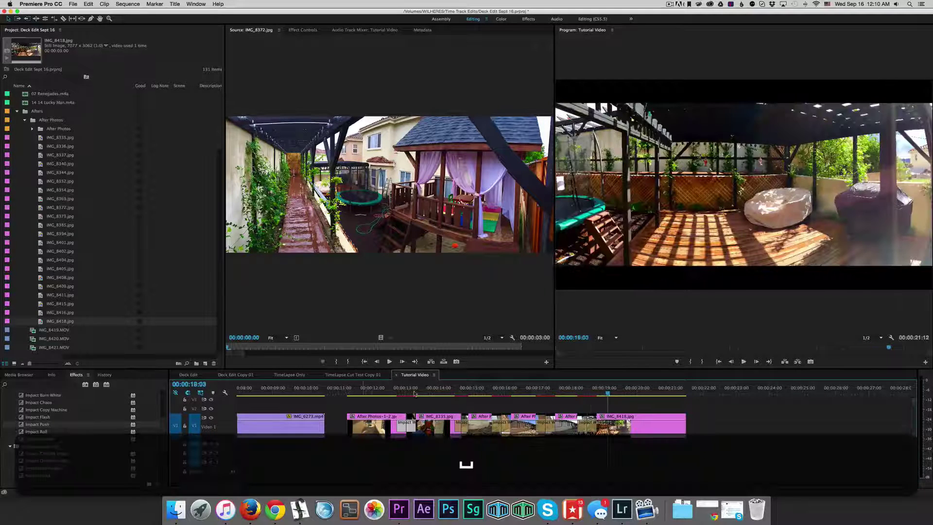
# Keyframe the Scale of After Photos-1-2.jpg from 100 at the clip's start to 110 at its end
pyautogui.click(345, 389)
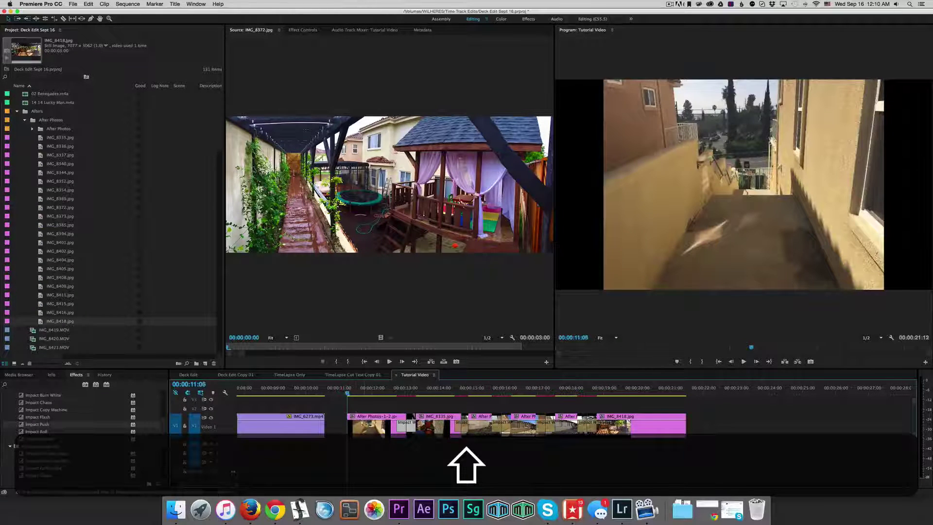
pyautogui.click(361, 423)
pyautogui.click(299, 31)
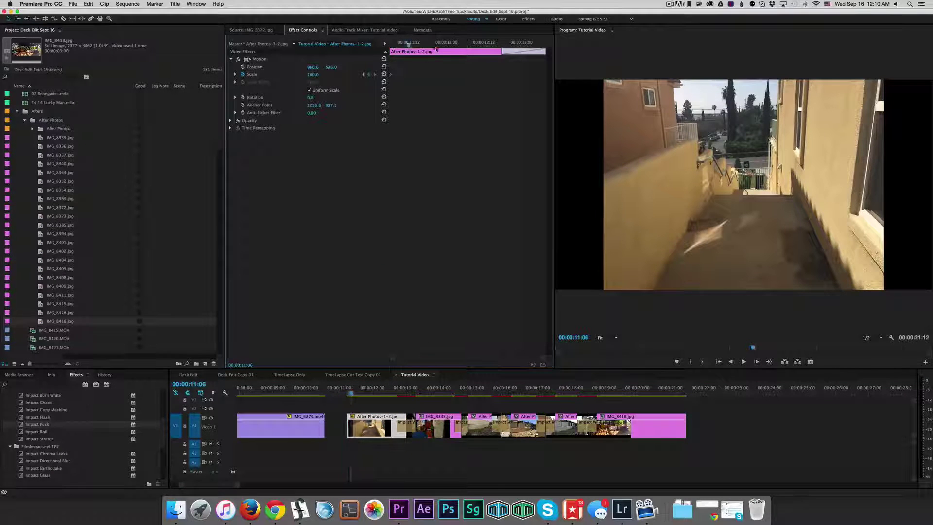
pyautogui.press('Down')
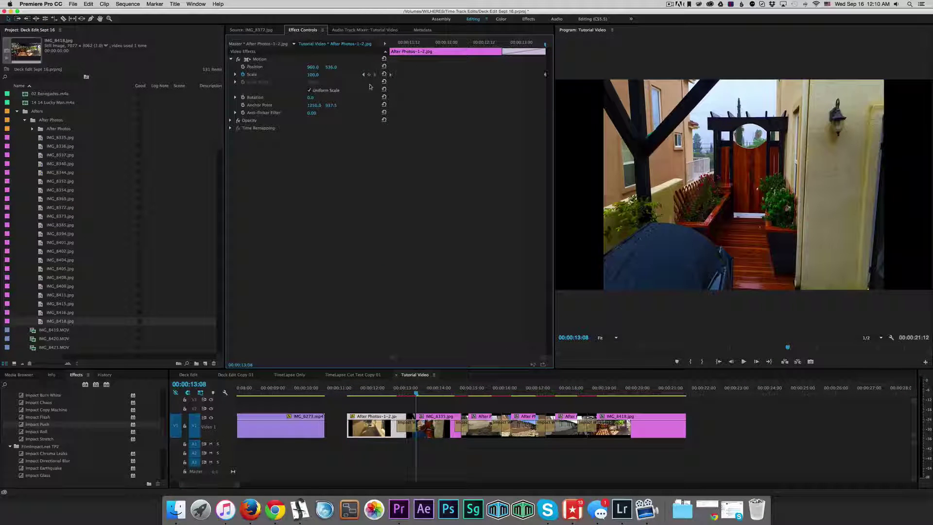
pyautogui.write('130')
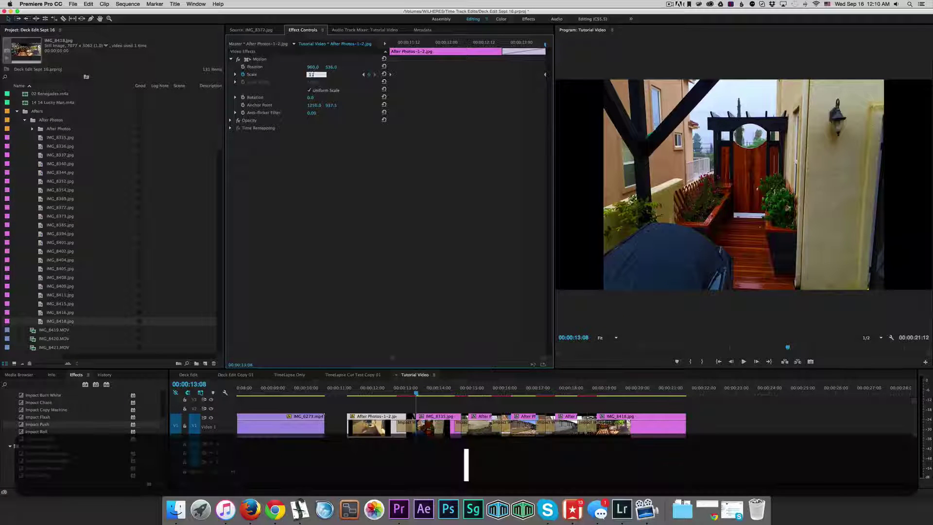
pyautogui.press('Return')
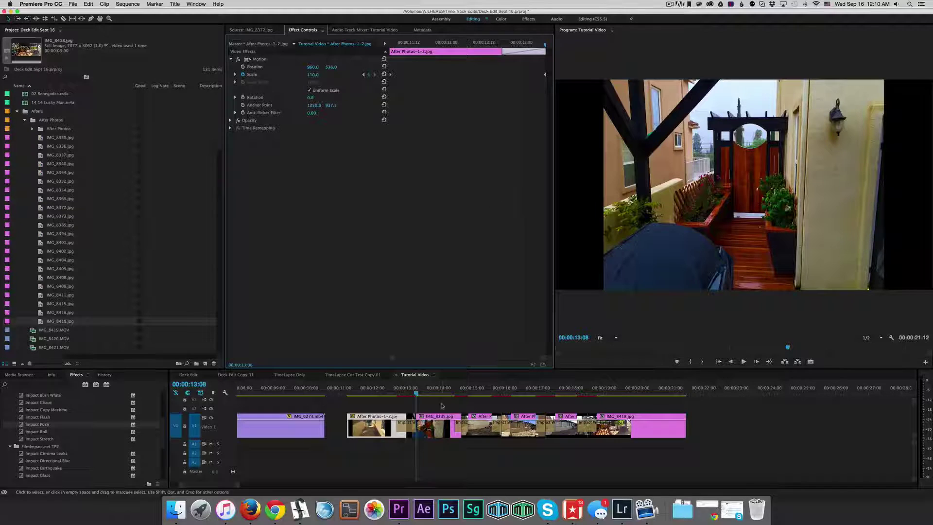
# Keyframe the Scale of IMG_8335.jpg from 100 at the clip's start to 110 at its end
pyautogui.click(443, 426)
pyautogui.moveTo(432, 45); pyautogui.dragTo(389, 45)
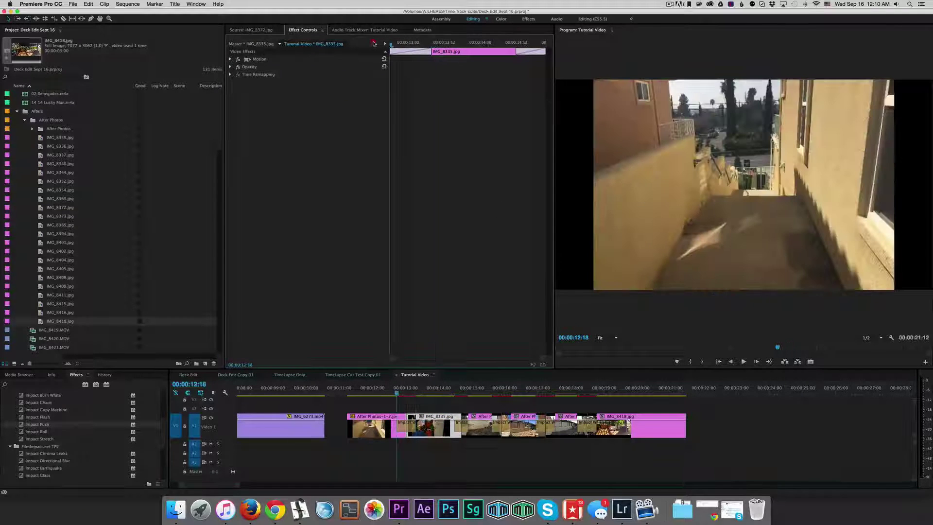
pyautogui.click(231, 60)
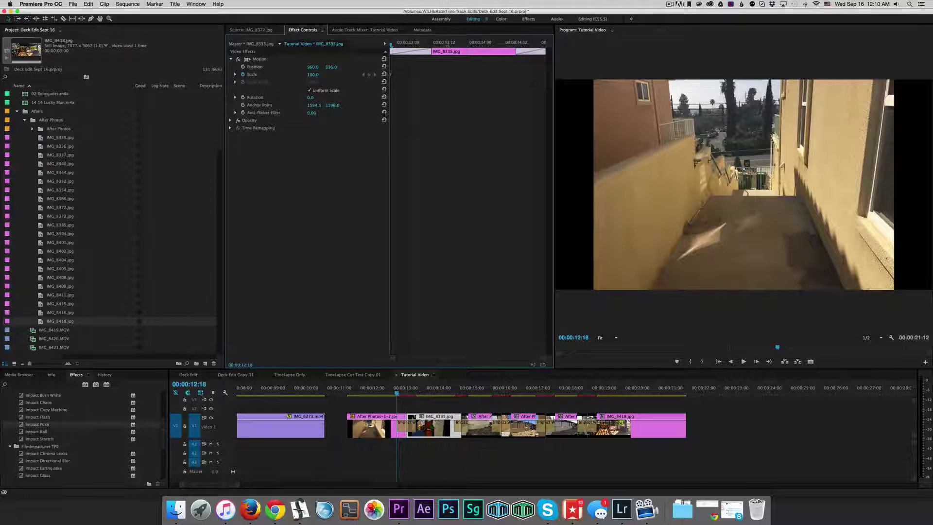
pyautogui.press('space')
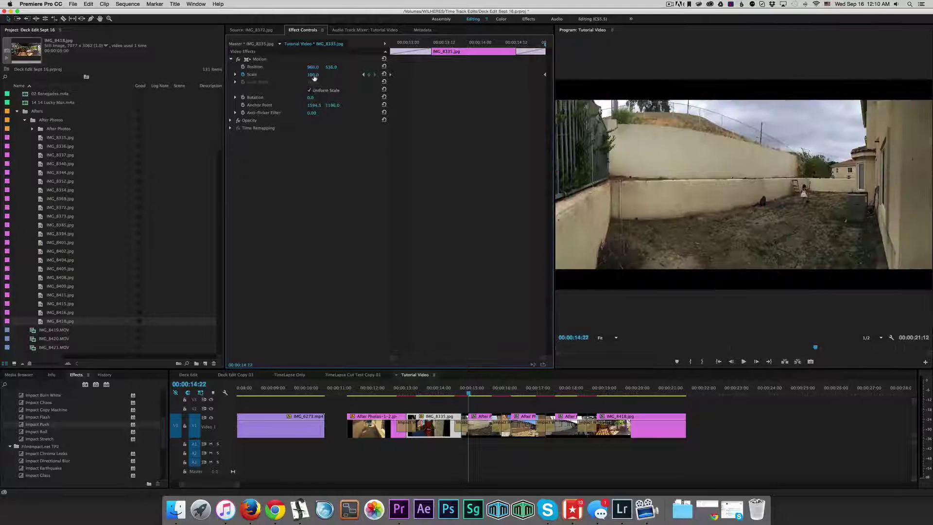
pyautogui.click(313, 75)
pyautogui.write('110')
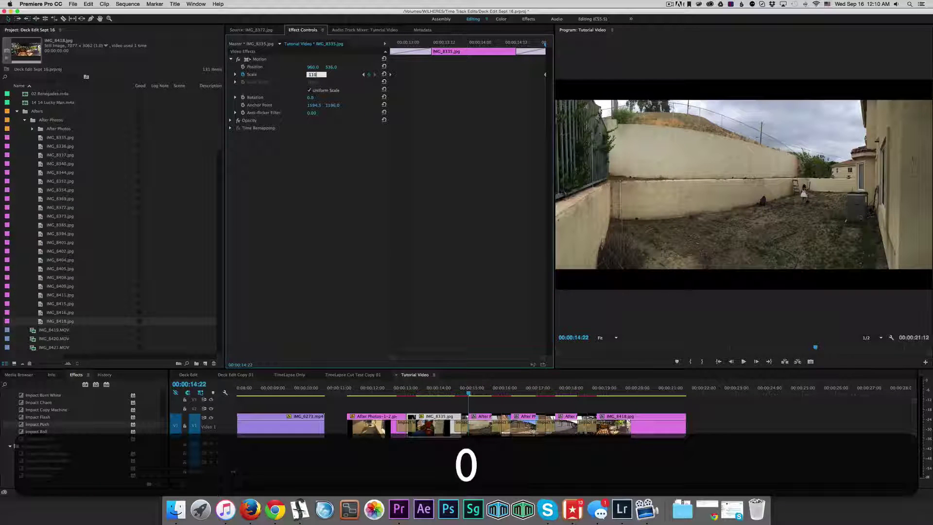
pyautogui.press('Return')
# Keyframe the Scale of After Photos-1.jpg from 100 at the clip's start to 110 at its end
pyautogui.click(481, 424)
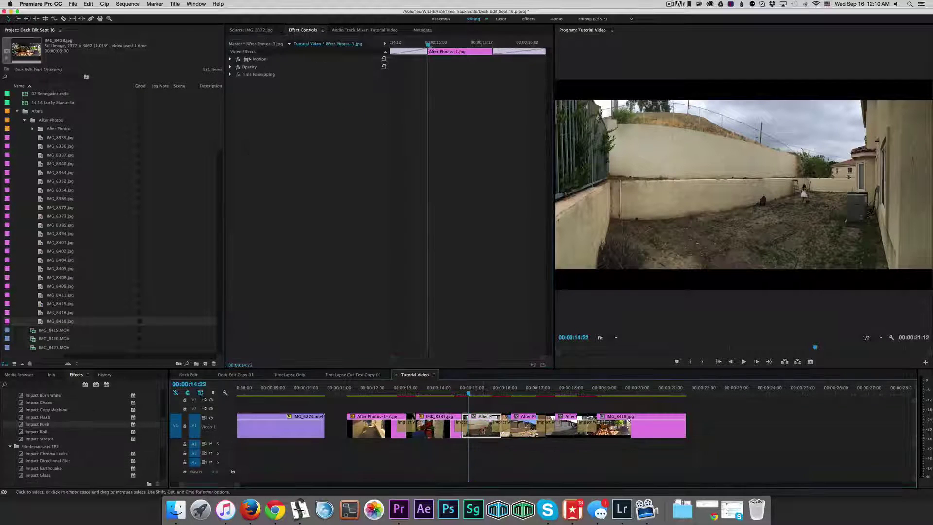
pyautogui.moveTo(427, 44); pyautogui.dragTo(221, 68)
pyautogui.click(230, 60)
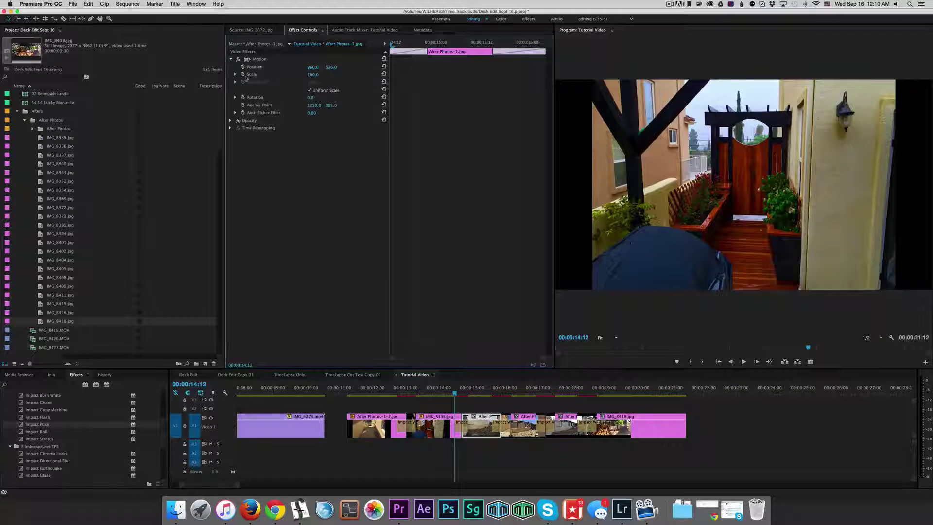
pyautogui.moveTo(406, 46); pyautogui.dragTo(546, 50)
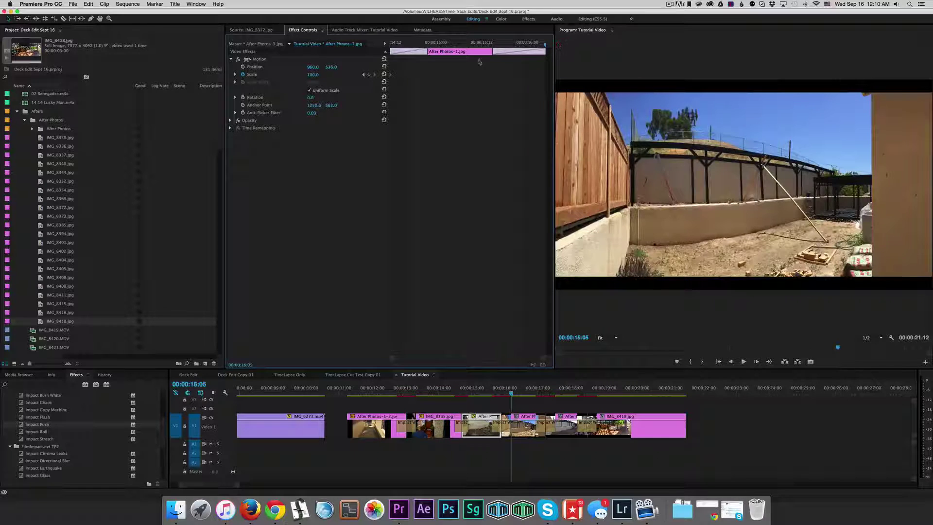
pyautogui.click(370, 75)
pyautogui.click(315, 74)
pyautogui.write('110')
pyautogui.press('Return')
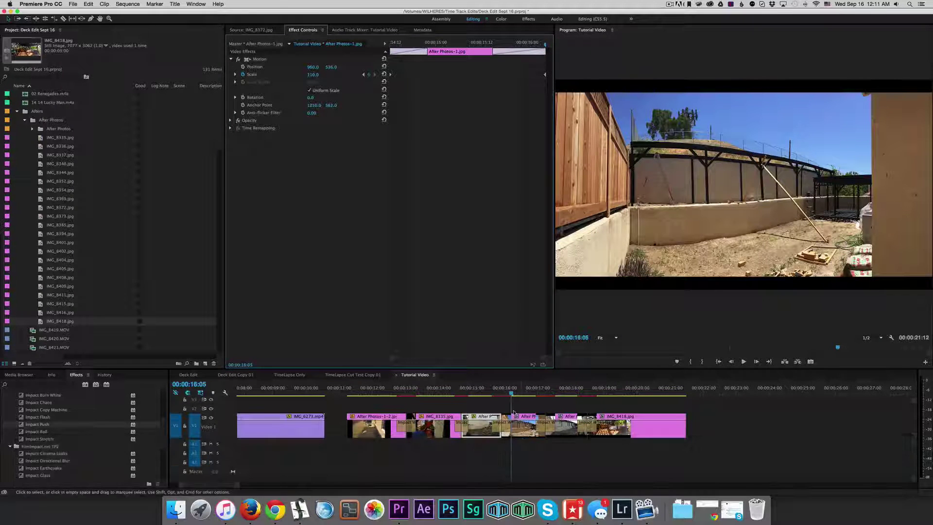
# Keyframe the Scale of After Photos-7.jpg from 100 at the clip's start to 110 at its end
pyautogui.click(519, 430)
pyautogui.click(510, 391)
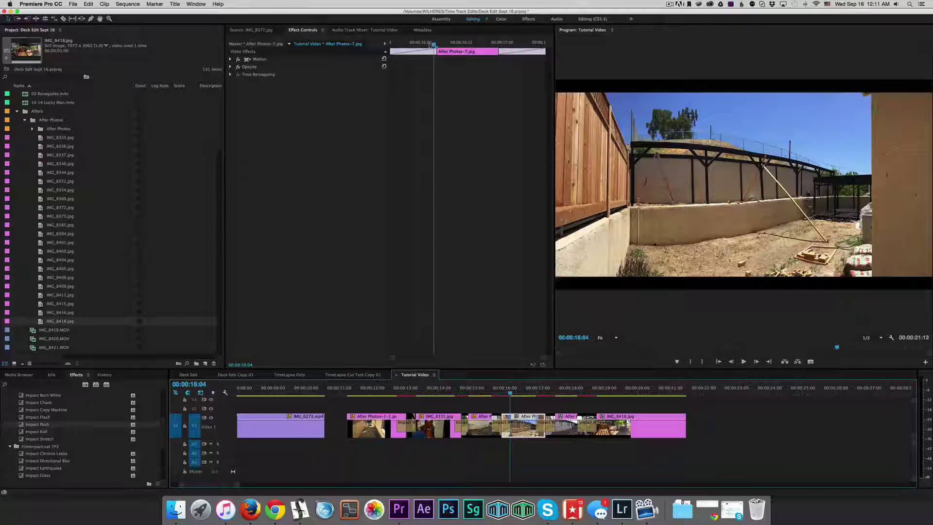
pyautogui.moveTo(429, 46); pyautogui.dragTo(391, 44)
pyautogui.click(231, 59)
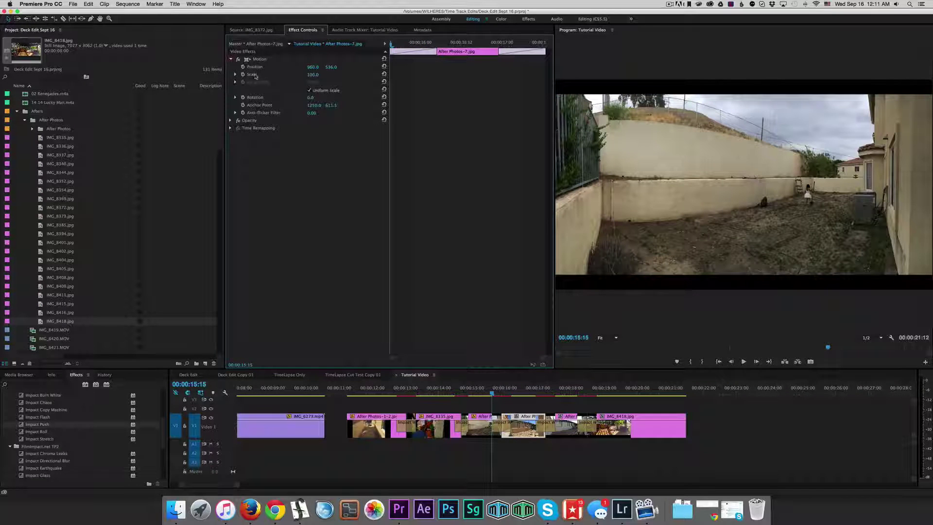
pyautogui.click(242, 75)
pyautogui.moveTo(419, 47); pyautogui.dragTo(544, 45)
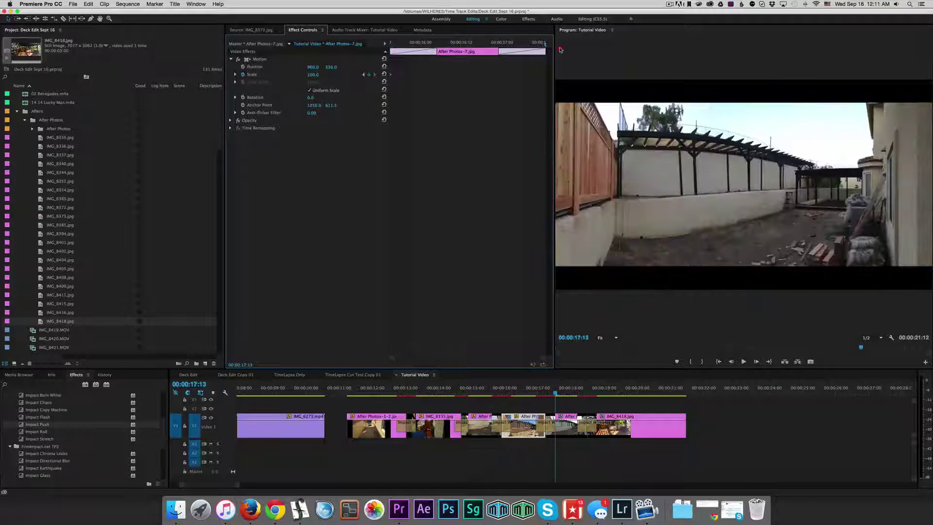
pyautogui.click(313, 75)
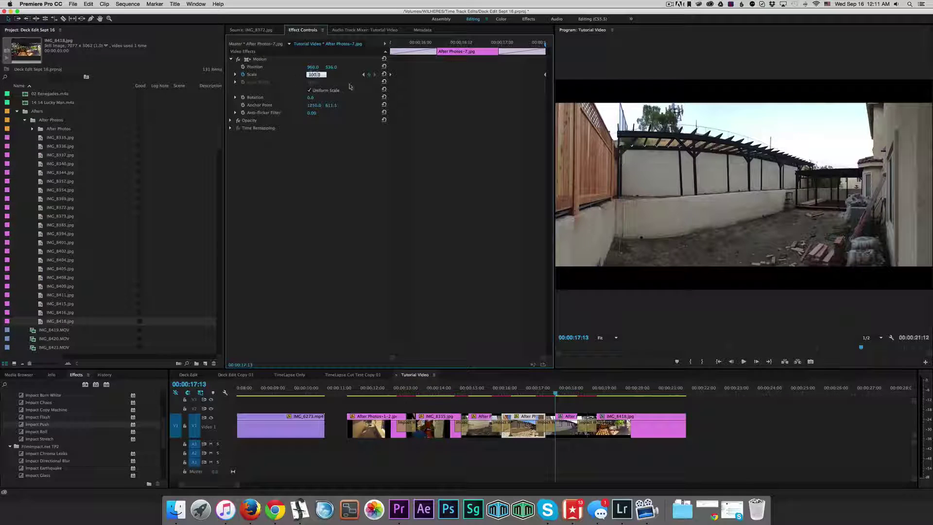
pyautogui.write('150')
pyautogui.press('Return')
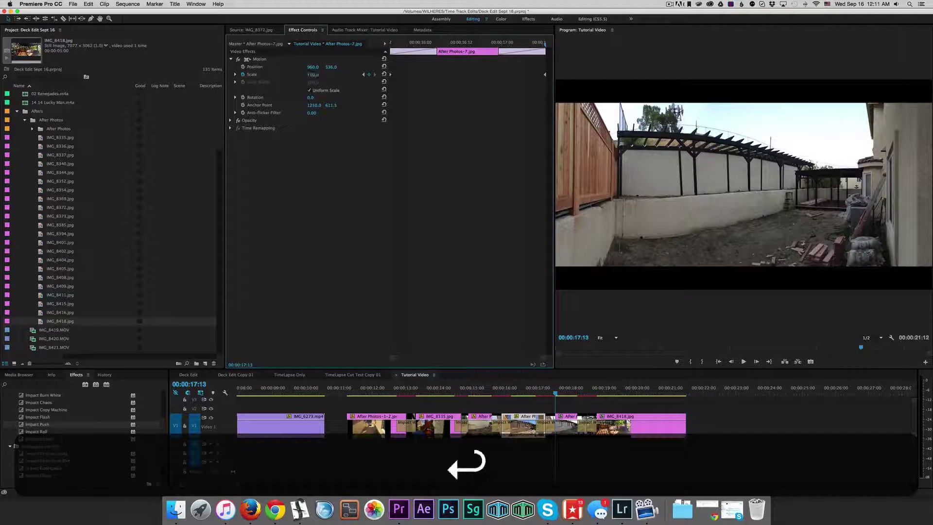
# Keyframe the Scale of After Photos-9.jpg from 100 at the clip's start to 110 at its end
pyautogui.click(567, 427)
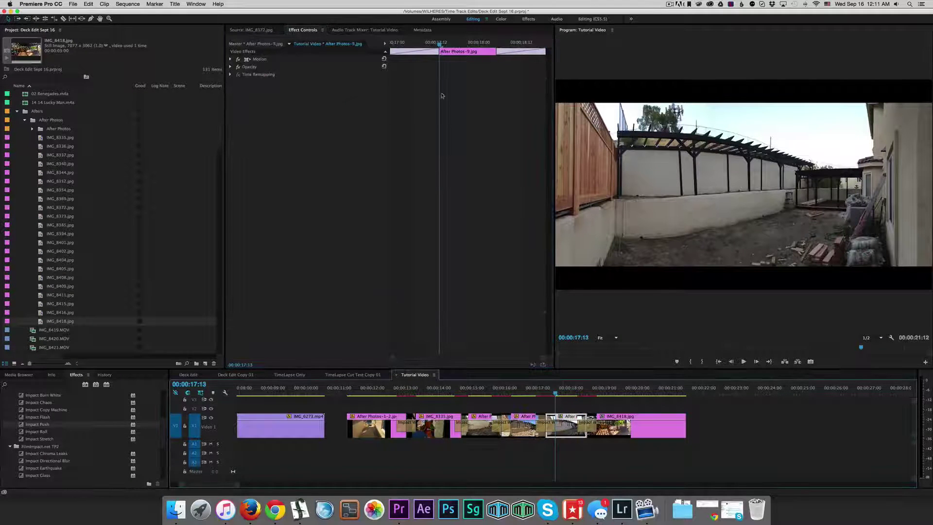
pyautogui.moveTo(440, 44); pyautogui.dragTo(215, 75)
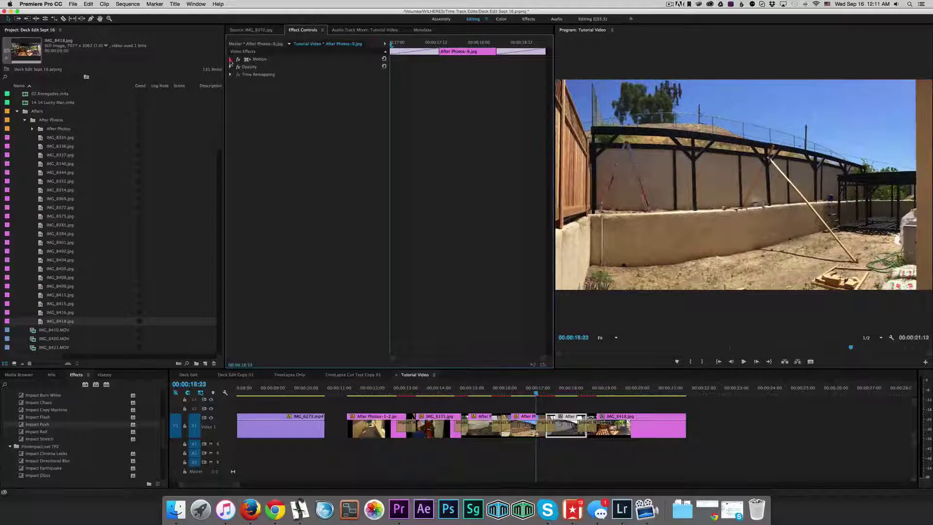
pyautogui.click(231, 59)
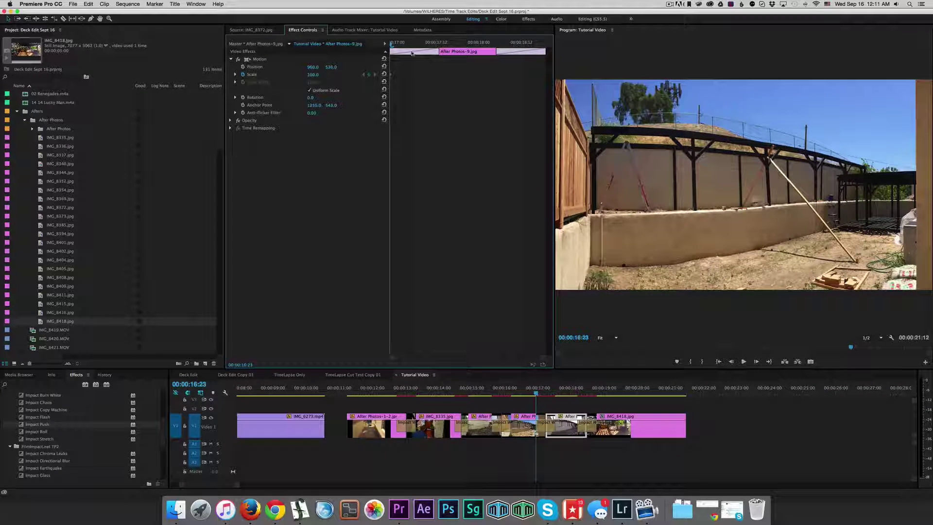
pyautogui.moveTo(392, 45); pyautogui.dragTo(547, 56)
pyautogui.click(369, 74)
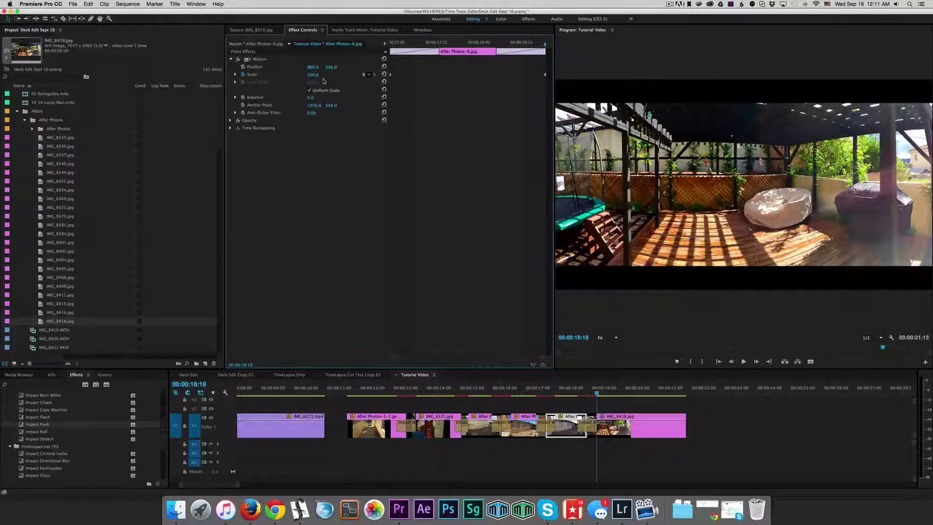
pyautogui.click(313, 74)
pyautogui.write('119')
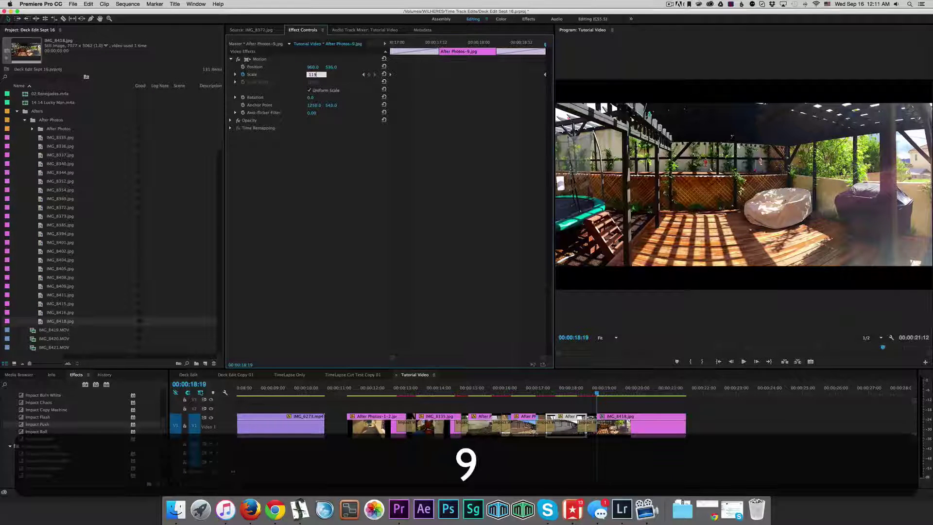
pyautogui.press('BackSpace')
pyautogui.write('0')
pyautogui.press('Return')
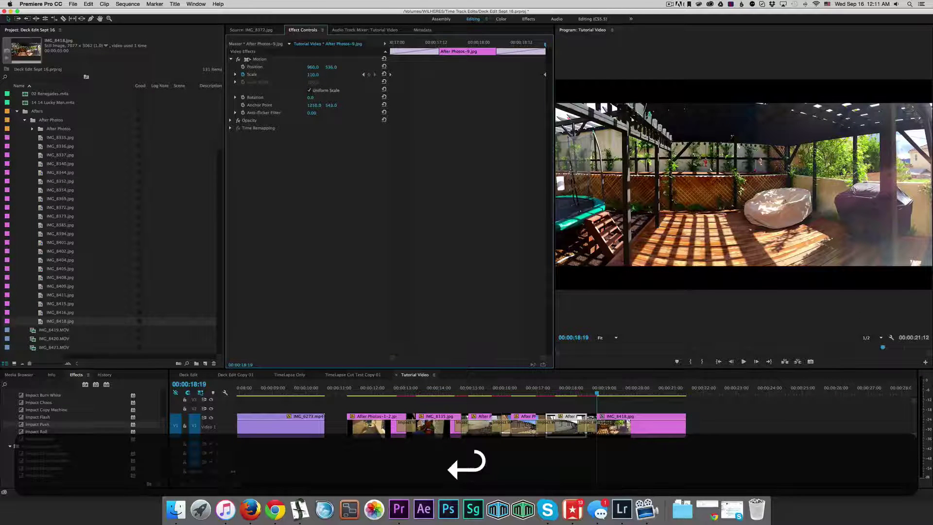
# Keyframe the Scale of IMG_8418.jpg from 100 at the clip's start to 110 at its end
pyautogui.click(624, 428)
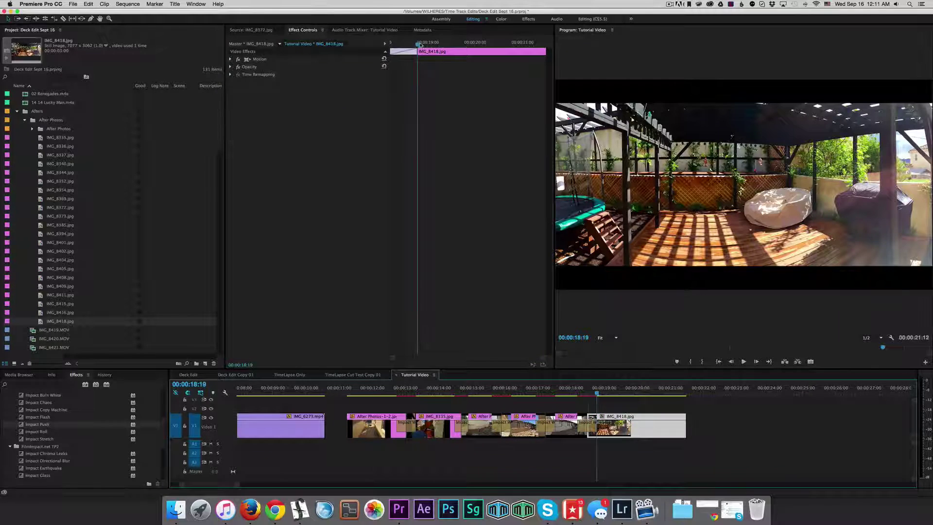
pyautogui.moveTo(421, 45); pyautogui.dragTo(390, 45)
pyautogui.click(230, 59)
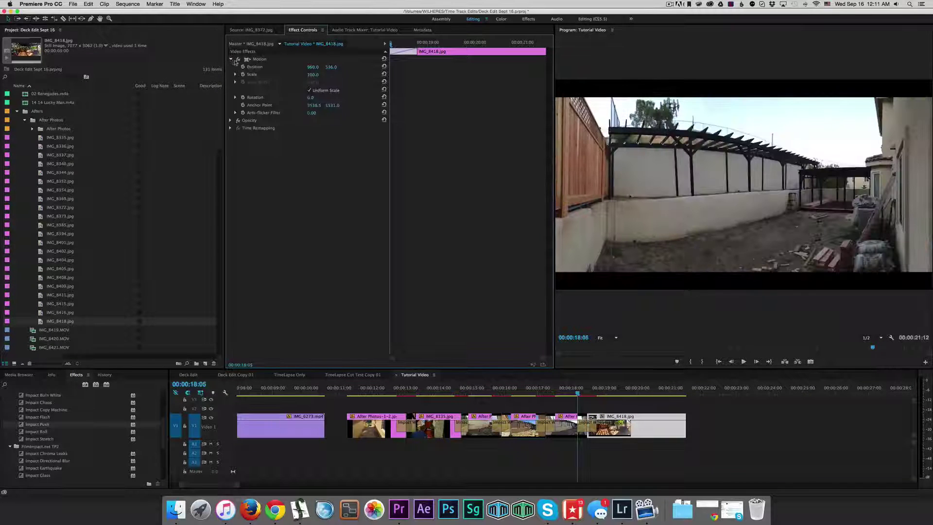
pyautogui.moveTo(405, 47); pyautogui.dragTo(565, 43)
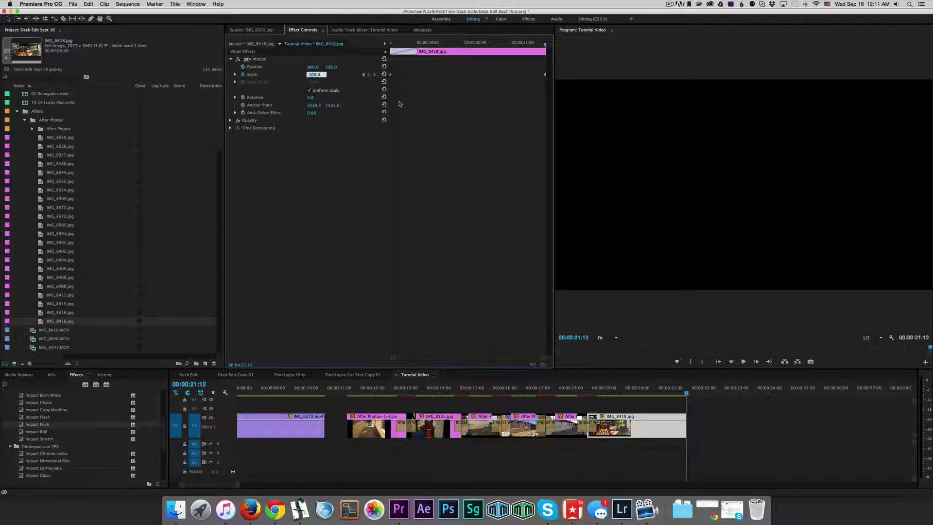
pyautogui.write('110')
pyautogui.press('Return')
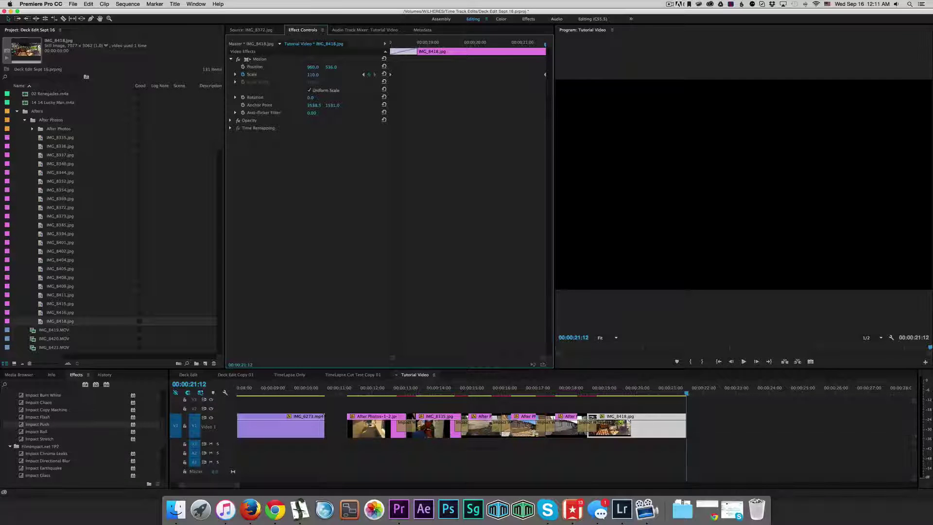
# Play back the photo section from After Photos-1-2.jpg to review the zooms and transitions
pyautogui.moveTo(350, 386); pyautogui.dragTo(348, 389)
pyautogui.hscroll(1, 362, 413)
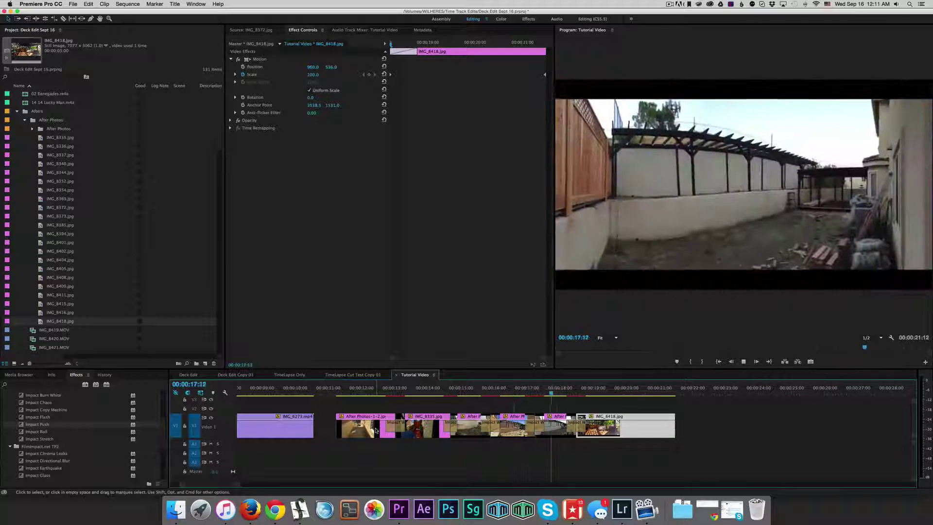
pyautogui.press('space')
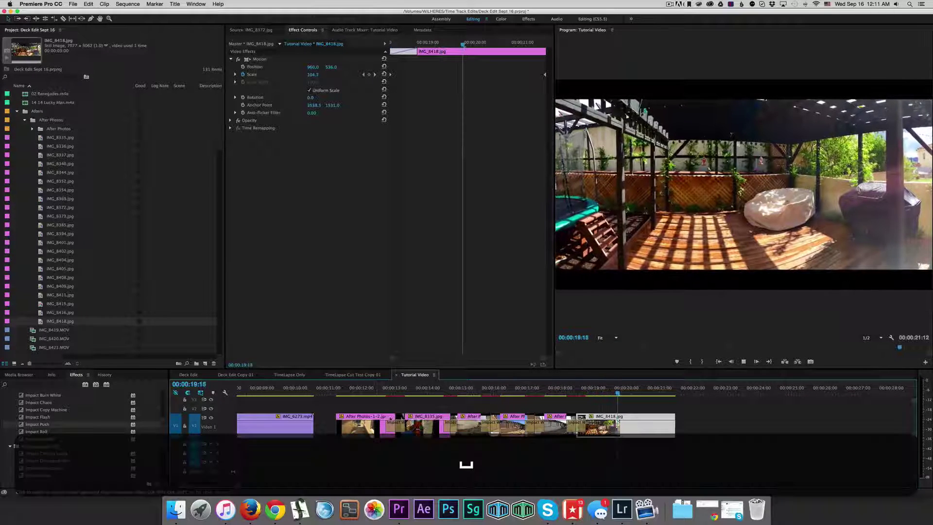
# Correct the Scale keyframe at the end of After Photos-7.jpg to 110
pyautogui.click(502, 393)
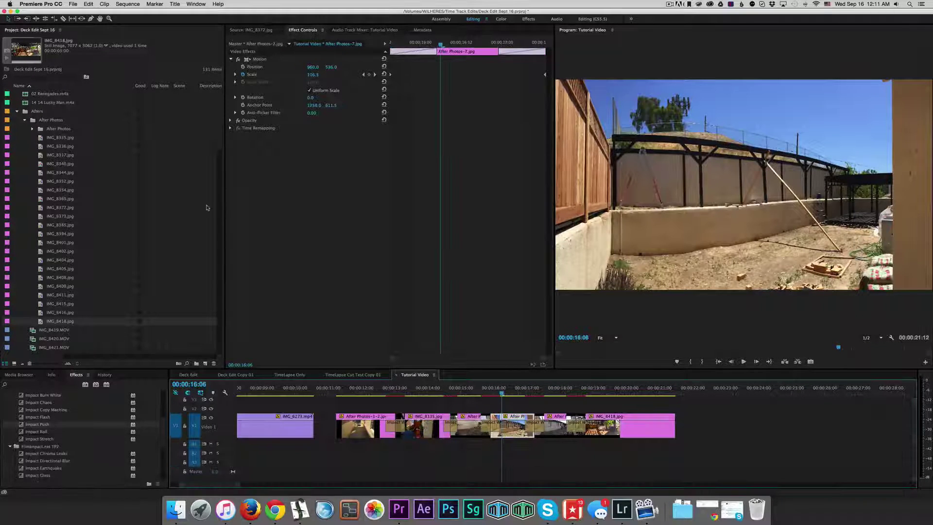
pyautogui.moveTo(458, 45); pyautogui.dragTo(556, 47)
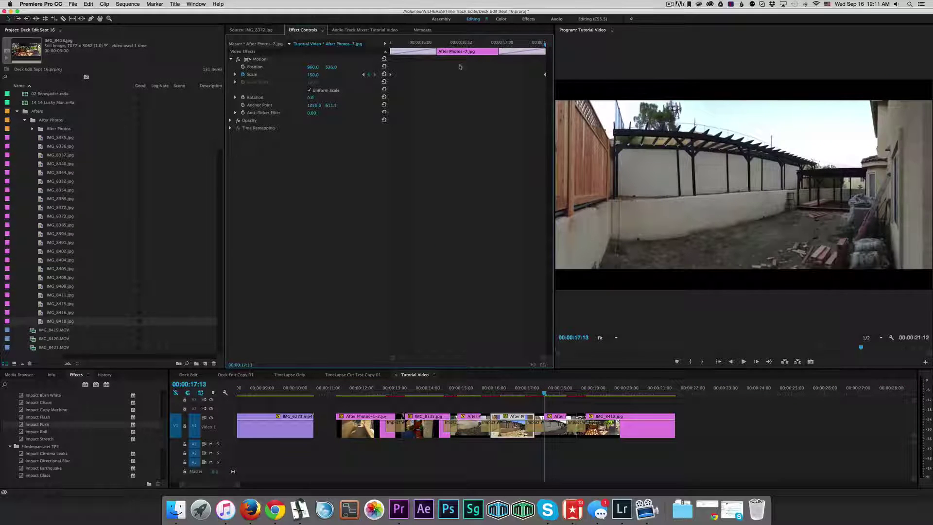
pyautogui.click(362, 75)
pyautogui.click(374, 75)
pyautogui.write('100')
pyautogui.press('Return')
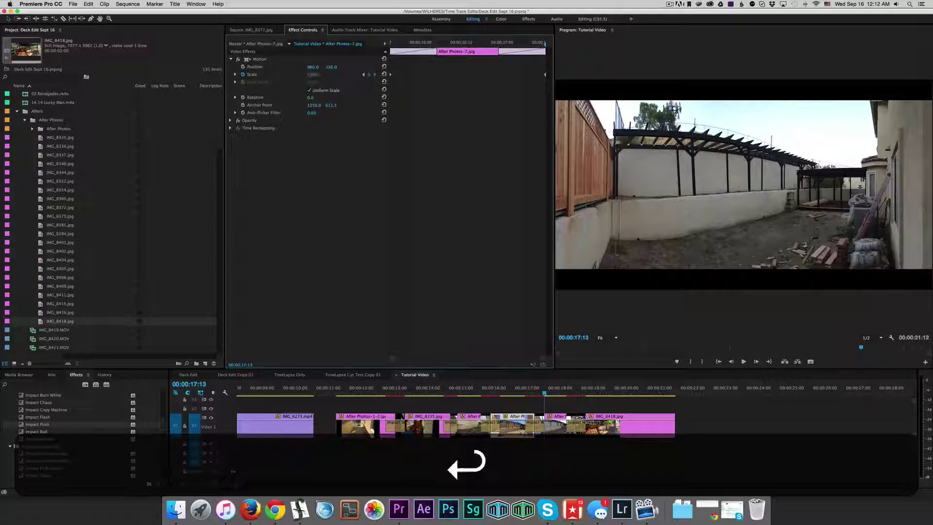
# Play back the sequence from After Photos-1.jpg onward to check the zoom on After Photos-7.jpg
pyautogui.moveTo(486, 389); pyautogui.dragTo(469, 390)
pyautogui.press('space')
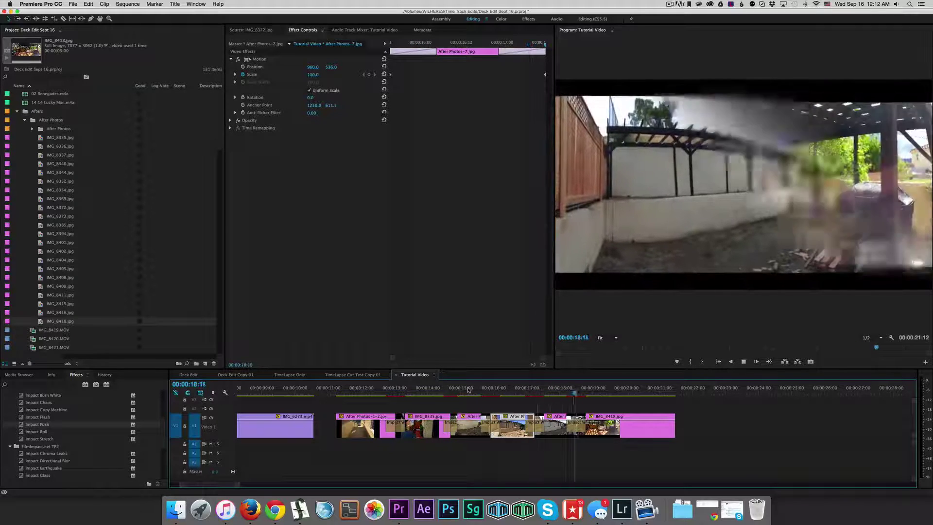
pyautogui.press('space')
# Replace the Impact Wipe between After Photos-7.jpg and After Photos-9.jpg with an Impact Zoom Blur transition and preview it
pyautogui.moveTo(598, 392); pyautogui.dragTo(523, 391)
pyautogui.click(537, 424)
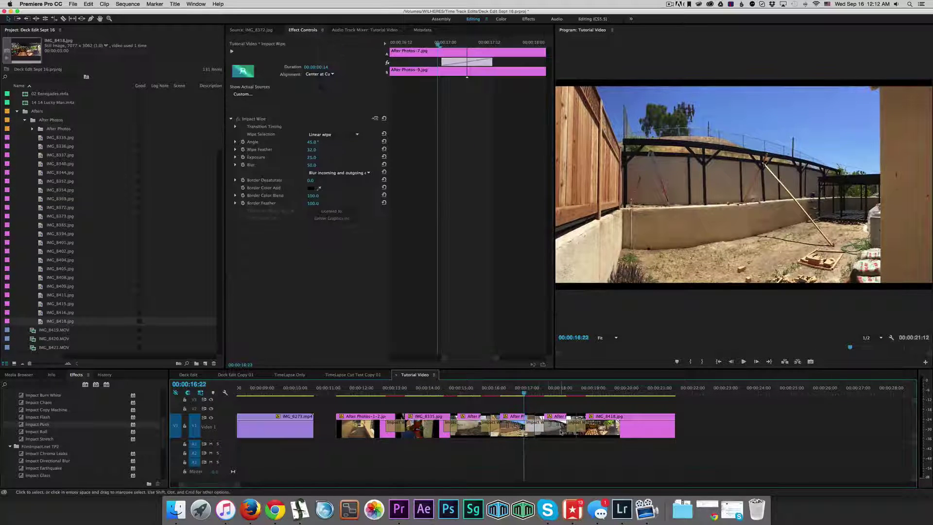
pyautogui.press('BackSpace')
pyautogui.press('Up')
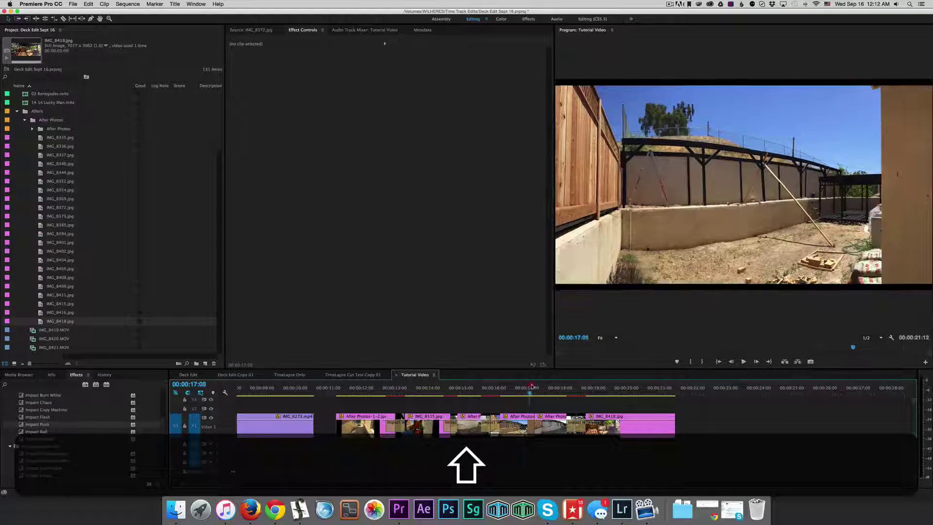
pyautogui.scroll(-3, 31, 437)
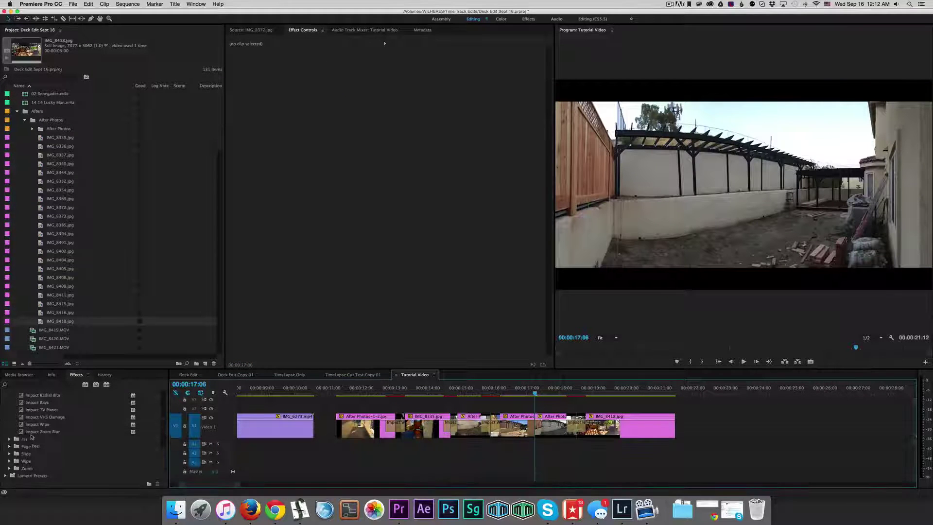
pyautogui.click(31, 431)
pyautogui.moveTo(548, 421); pyautogui.dragTo(532, 424)
pyautogui.press('space')
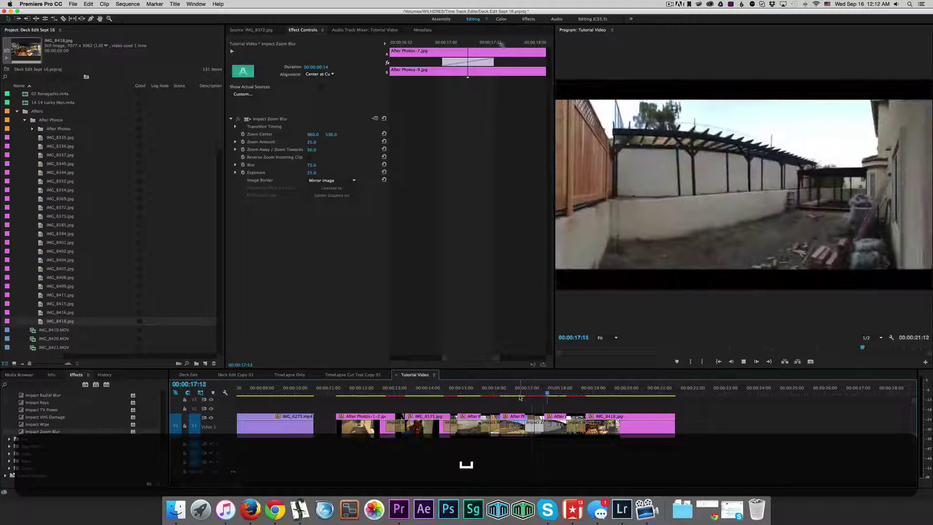
pyautogui.press('space')
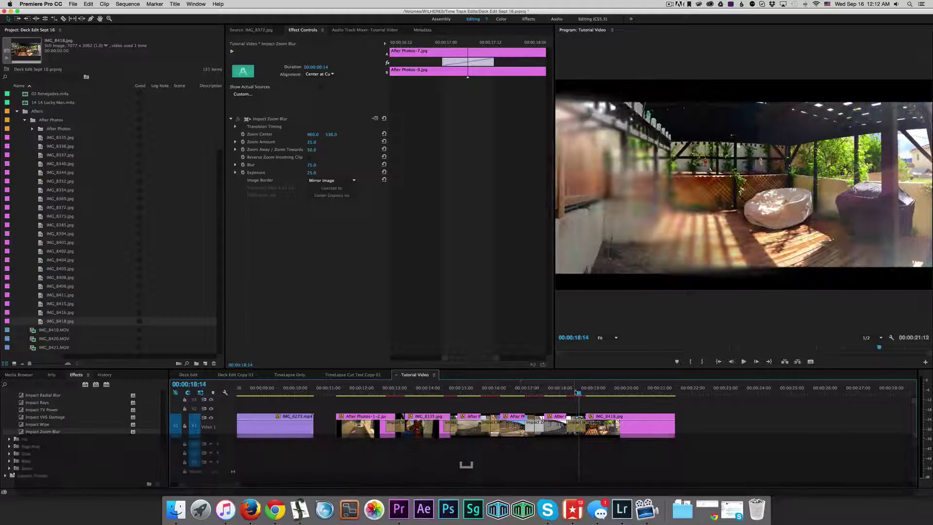
# Replace the Impact Wipe between After Photos-9.jpg and IMG_8418.jpg with a copy of the Impact Zoom Blur transition
pyautogui.click(569, 388)
pyautogui.click(579, 425)
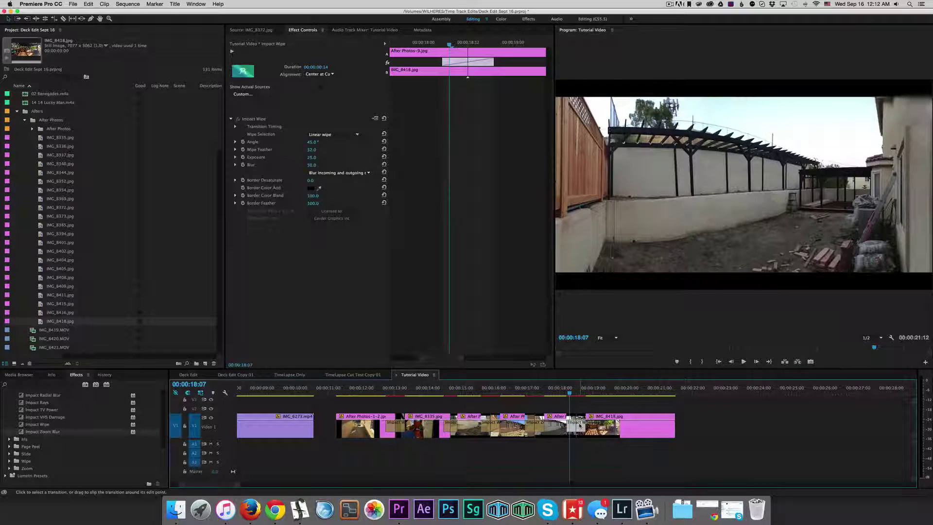
pyautogui.press('BackSpace')
pyautogui.click(529, 426)
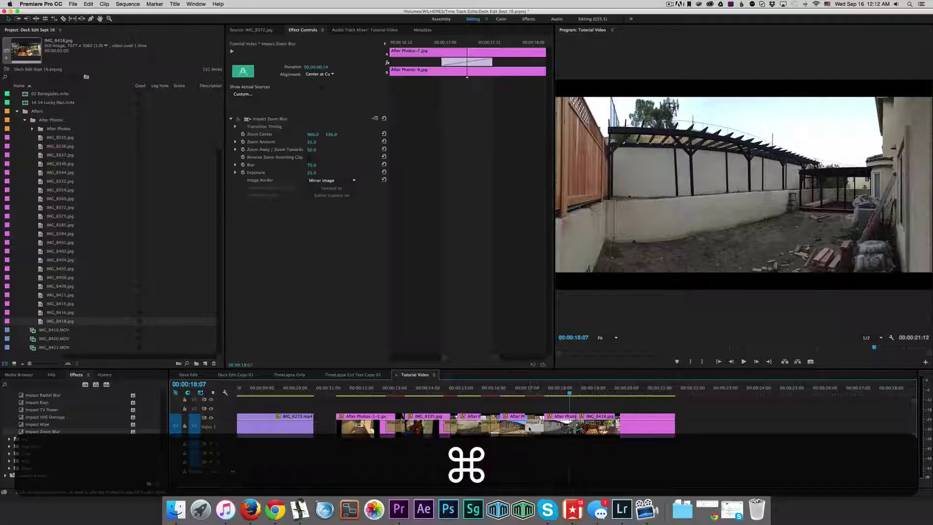
pyautogui.press('super+c')
pyautogui.keyDown('shift'); pyautogui.click(577, 389); pyautogui.keyUp('shift')
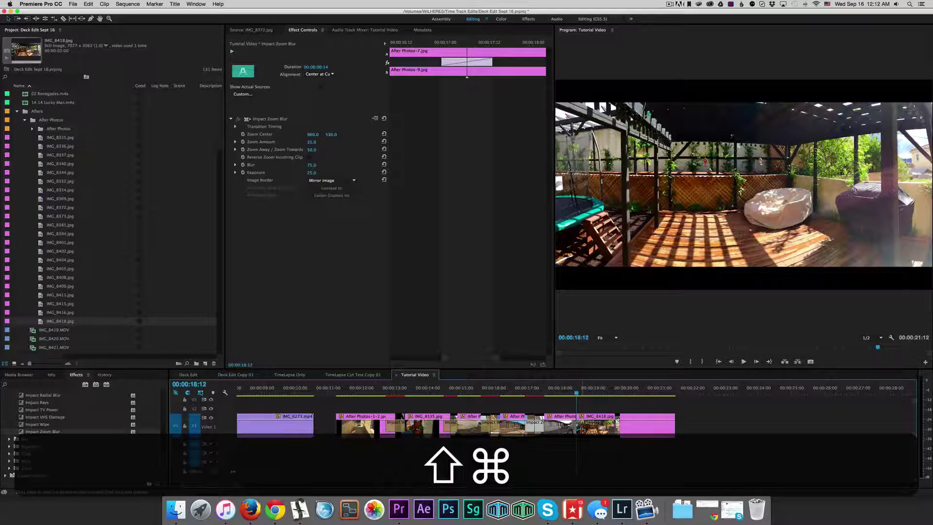
pyautogui.press('shift+super+v')
# Replace the Impact Wipe between After Photos-1.jpg and After Photos-7.jpg with the copied Impact Zoom Blur transition
pyautogui.click(537, 388)
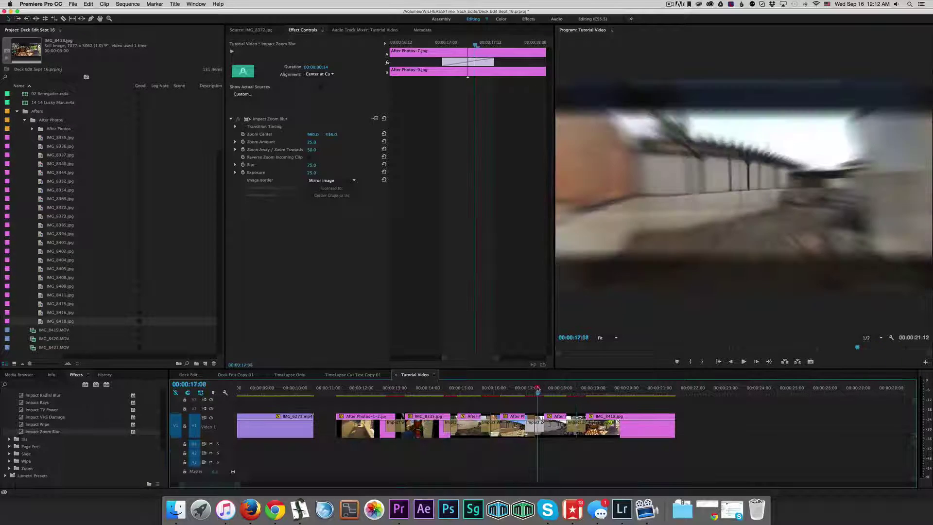
pyautogui.click(490, 388)
pyautogui.click(493, 426)
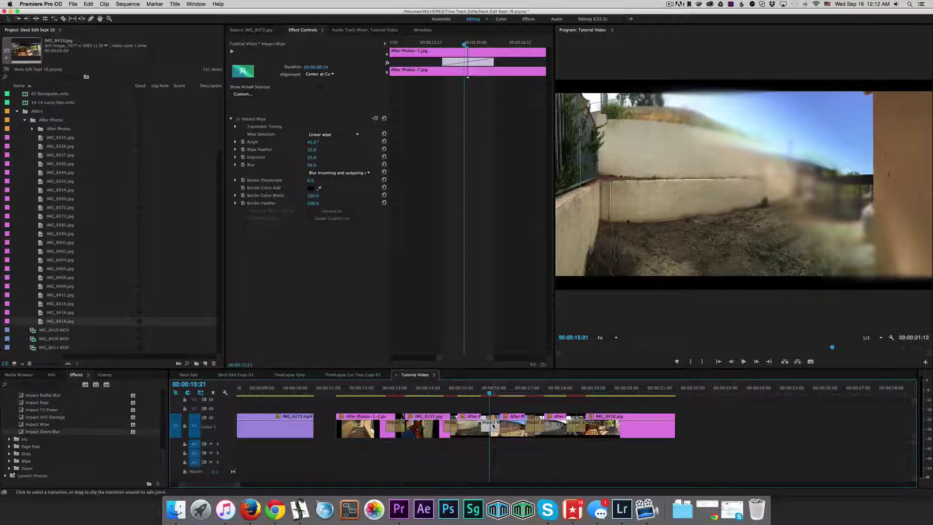
pyautogui.press('BackSpace')
pyautogui.press('Up')
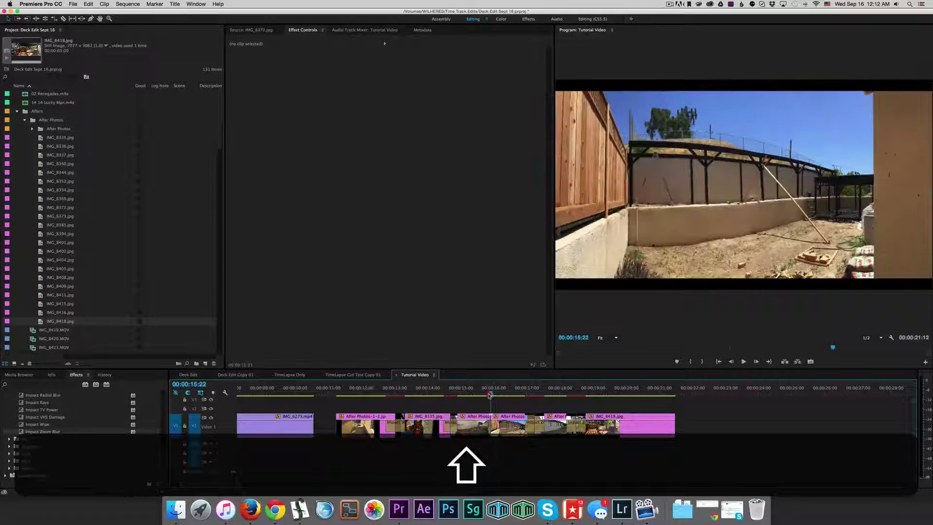
pyautogui.press('shift+super+v')
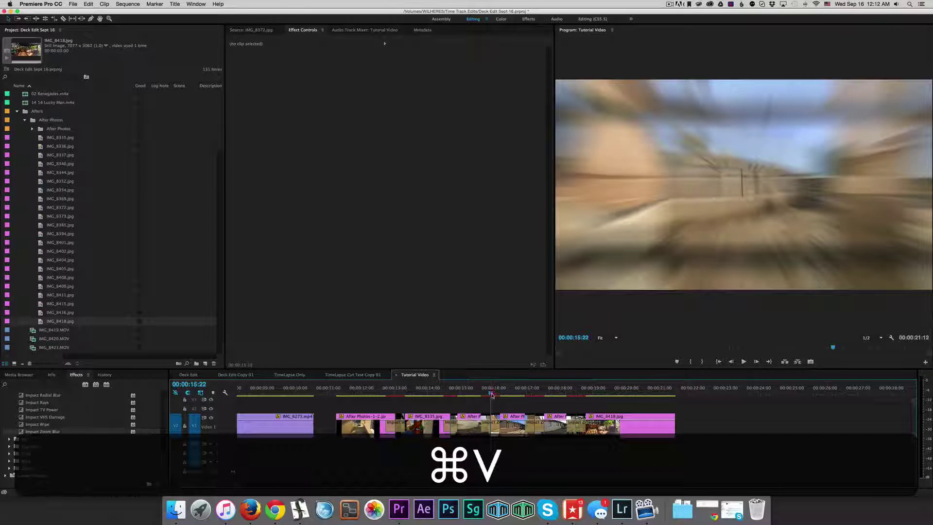
# Play back the whole photo section from After Photos-1-2.jpg to review the new transitions
pyautogui.moveTo(491, 395); pyautogui.dragTo(336, 394)
pyautogui.hotkey('shift', 'space')
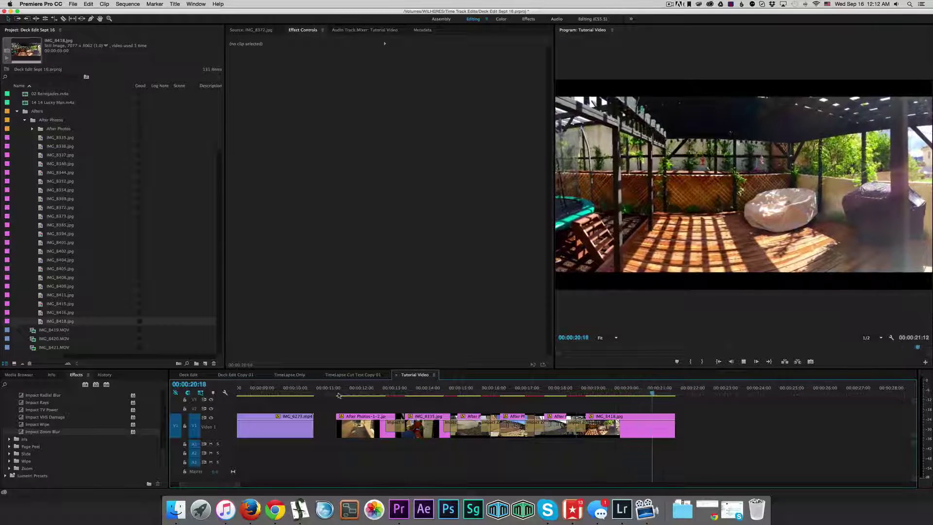
pyautogui.press('space')
pyautogui.press('space')
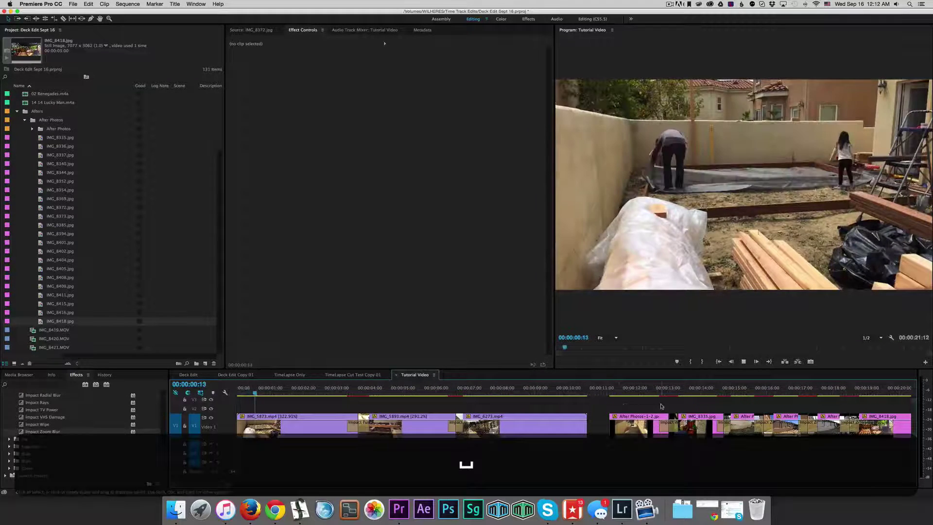
# Copy the toddzero_kidheart.wav music clip from the TimeLapse Cut Test Copy 01 sequence
pyautogui.hscroll(5, 617, 407)
pyautogui.click(327, 387)
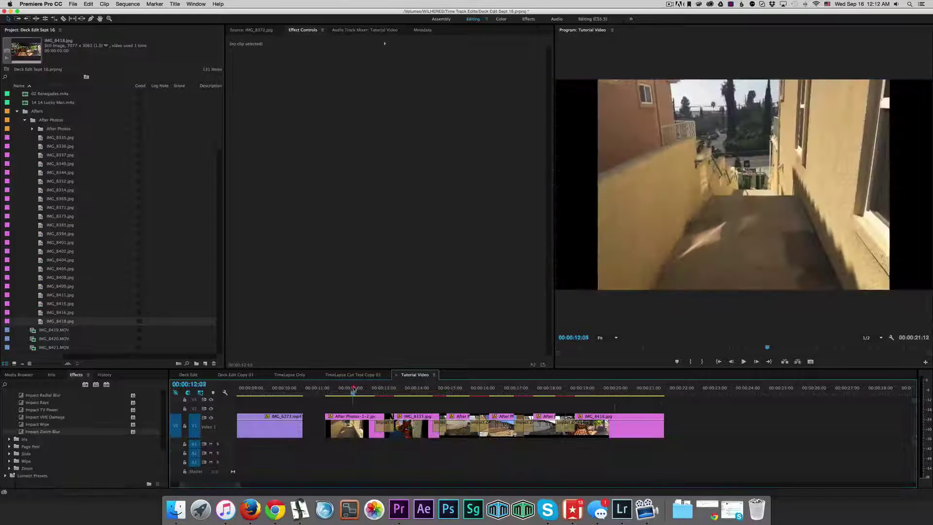
pyautogui.press('shift')
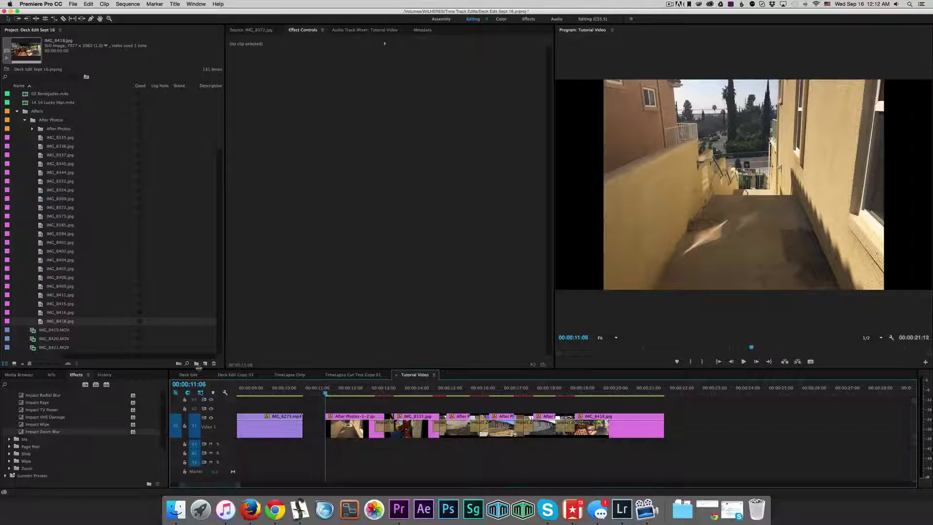
pyautogui.click(358, 376)
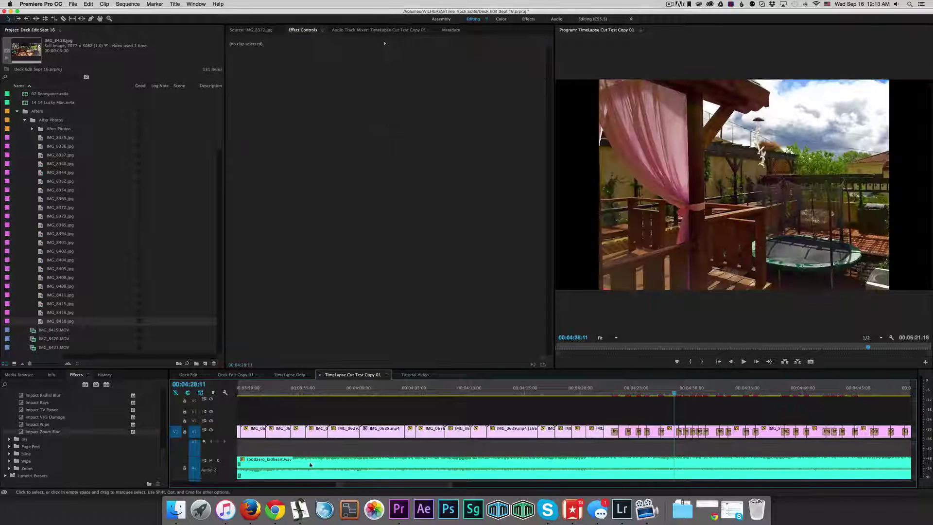
pyautogui.click(311, 464)
pyautogui.press('super+c')
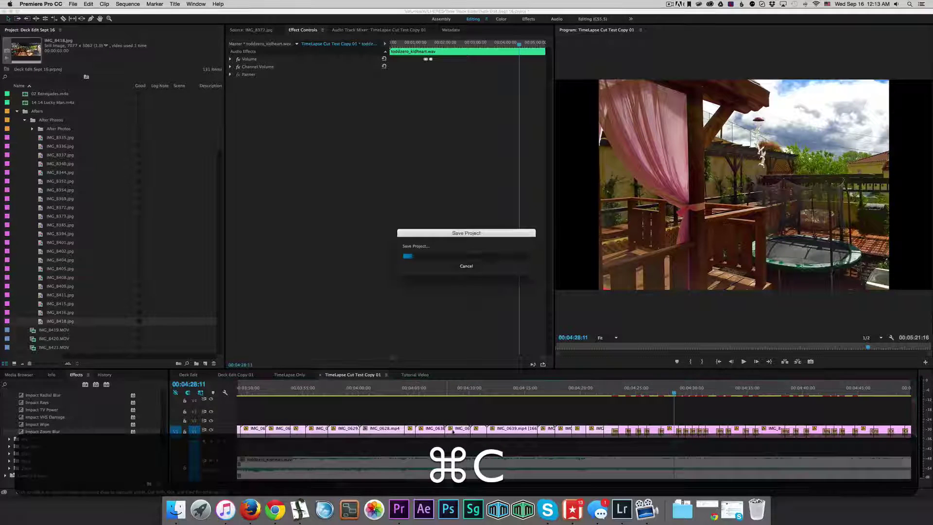
# Paste the music clip into the Tutorial Video sequence on Audio 1 and move it to the sequence start
pyautogui.click(413, 375)
pyautogui.press('alt')
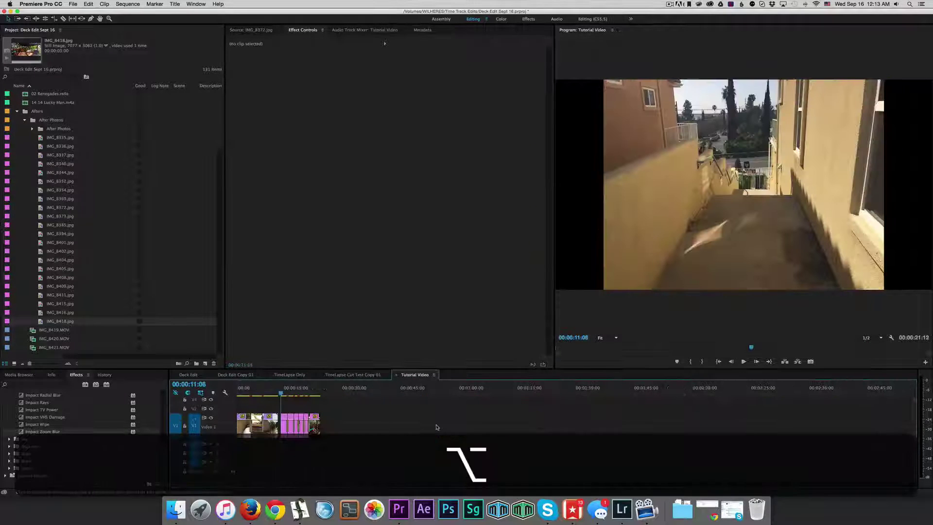
pyautogui.click(327, 394)
pyautogui.press('super+v')
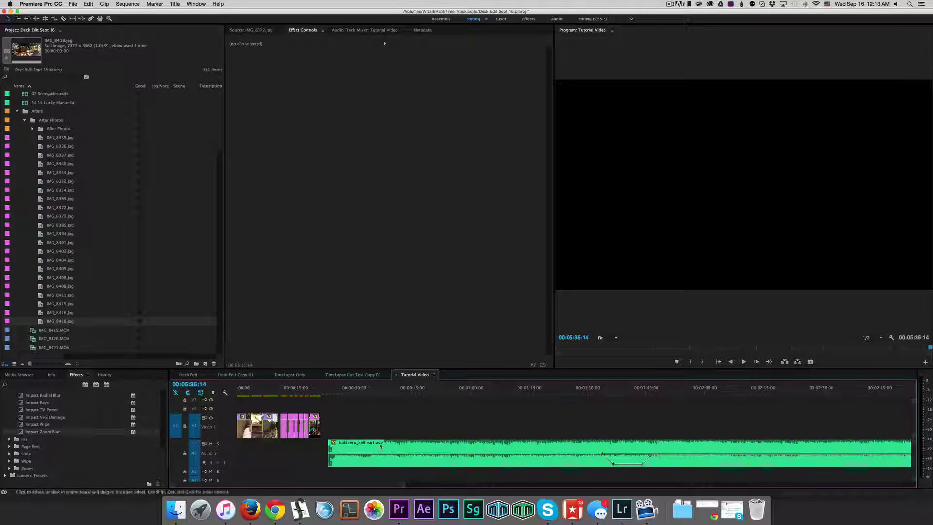
pyautogui.click(403, 447)
# Trim the end of IMG_6273.mp4 to about 00:00:10:06 and close the gap before After Photos-1-2.jpg
pyautogui.scroll(5, 403, 447)
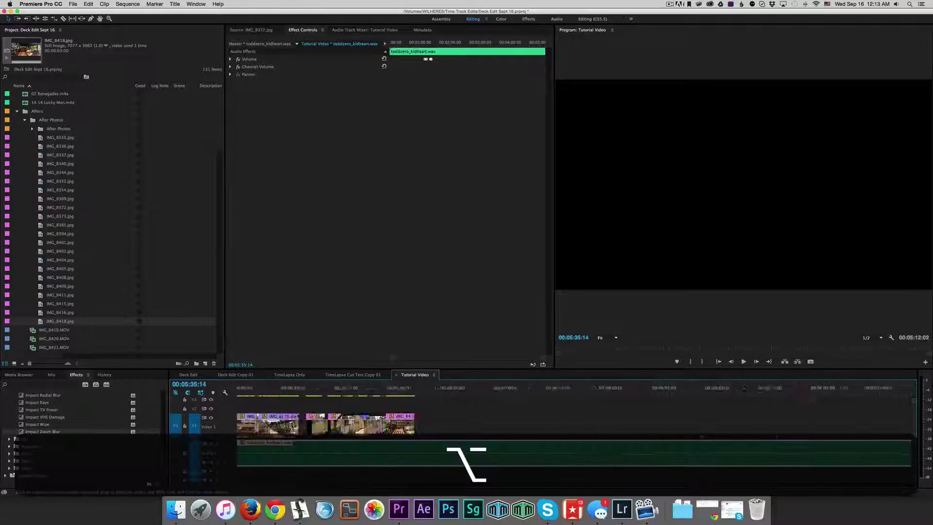
pyautogui.scroll(-2, 412, 426)
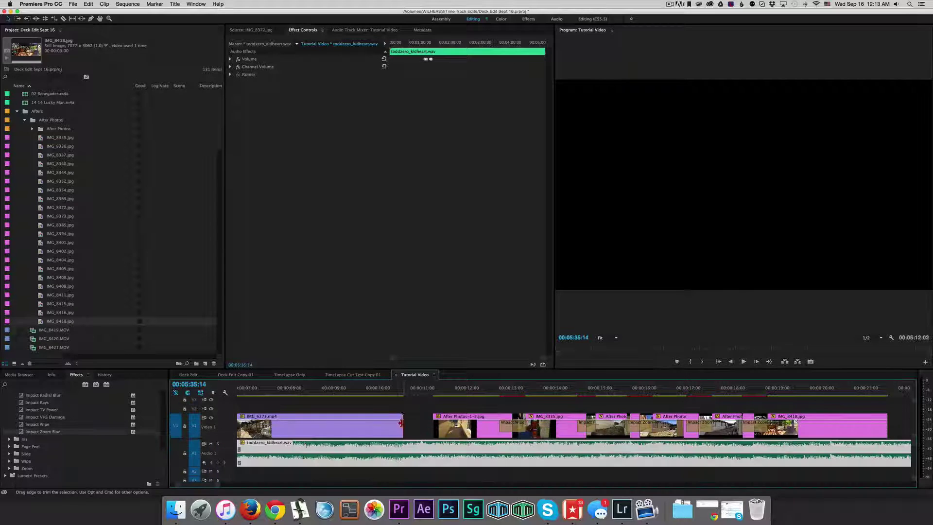
pyautogui.moveTo(401, 422); pyautogui.dragTo(388, 423)
pyautogui.click(417, 428)
pyautogui.press('BackSpace')
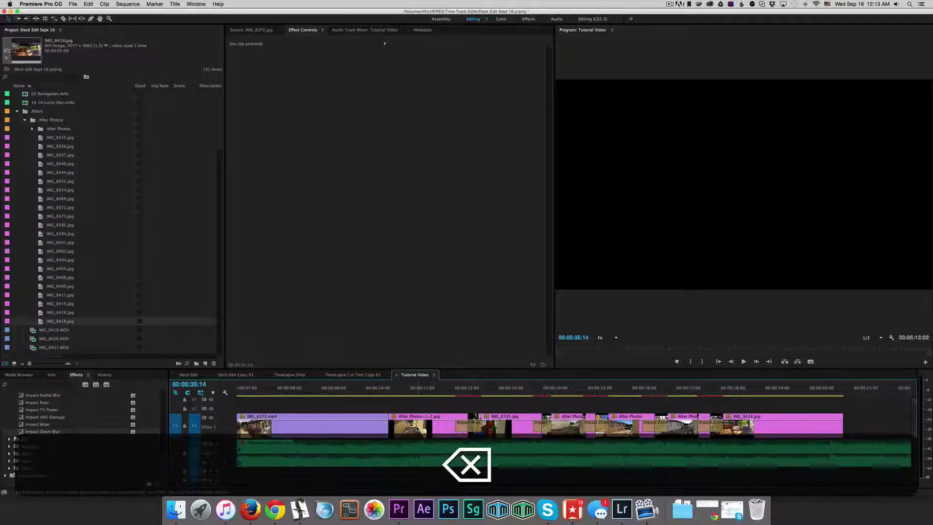
# Add an Impact Wipe between IMG_6273.mp4 and After Photos-1-2.jpg, and play the sequence from the start through it
pyautogui.keyDown('shift'); pyautogui.click(387, 388); pyautogui.keyUp('shift')
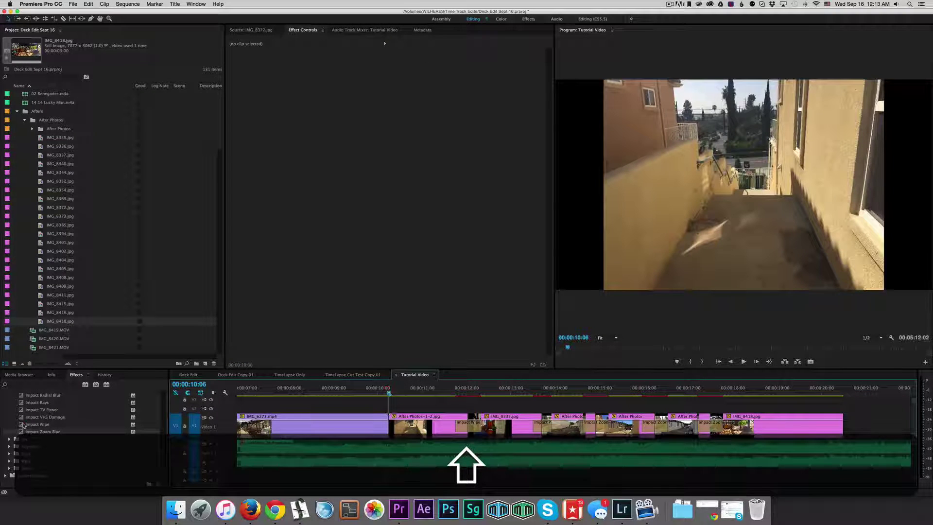
pyautogui.moveTo(38, 424); pyautogui.dragTo(390, 430)
pyautogui.moveTo(387, 393); pyautogui.dragTo(102, 396)
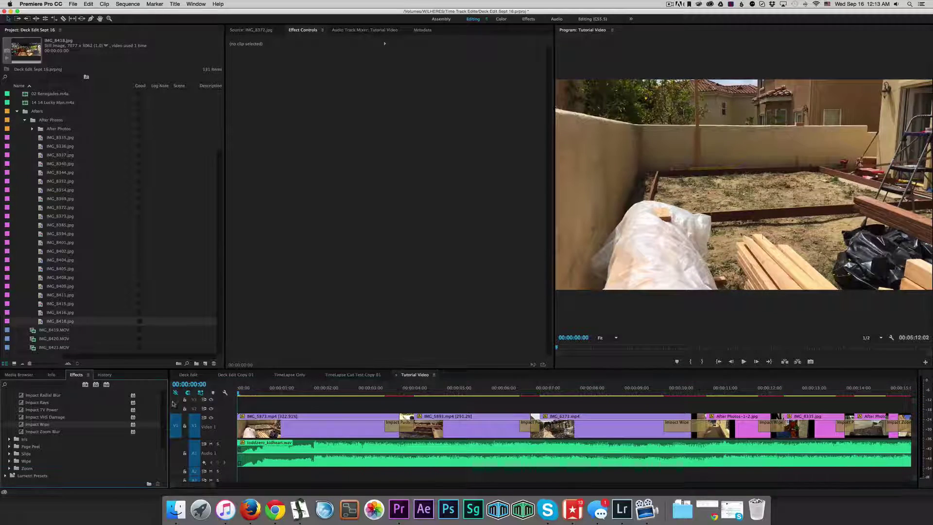
pyautogui.press('space')
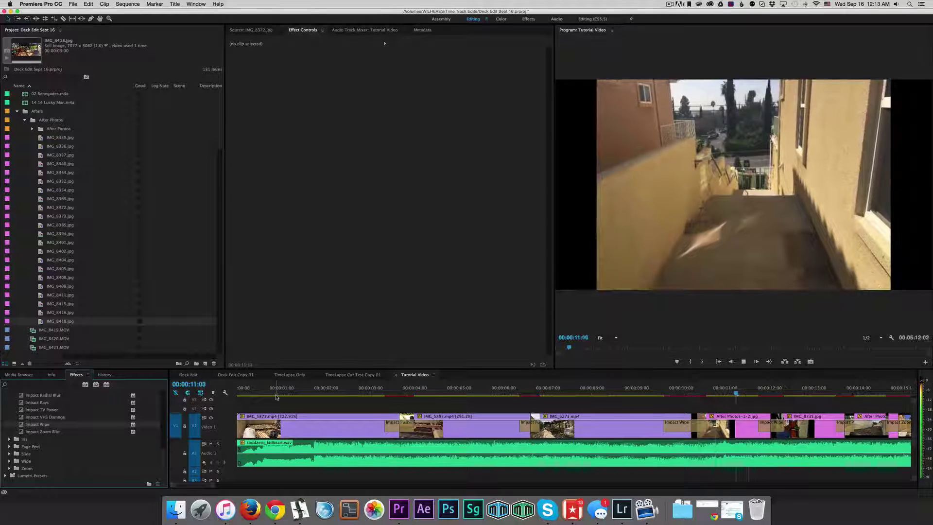
pyautogui.press('space')
# Scrub and replay the Impact Wipe between IMG_6273.mp4 and After Photos-1-2.jpg to check it against the music
pyautogui.moveTo(714, 391); pyautogui.dragTo(628, 390)
pyautogui.press('space')
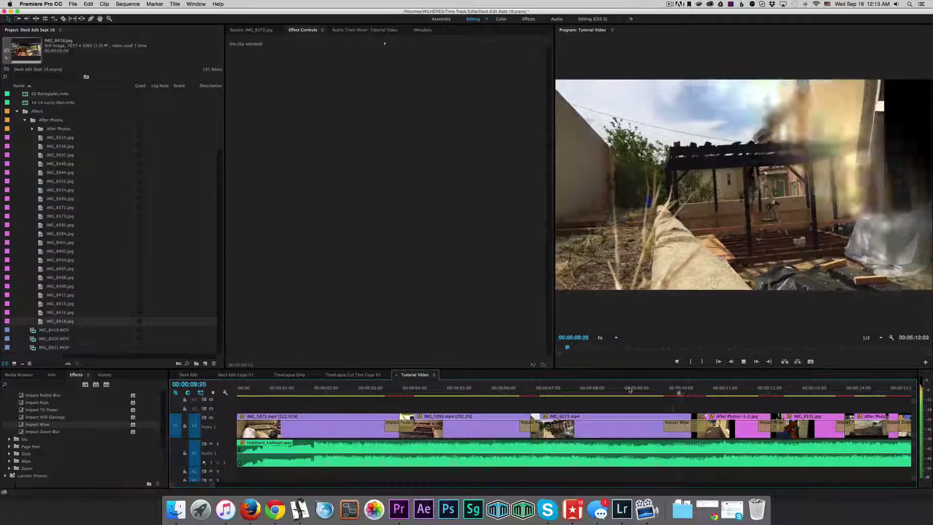
pyautogui.press('space')
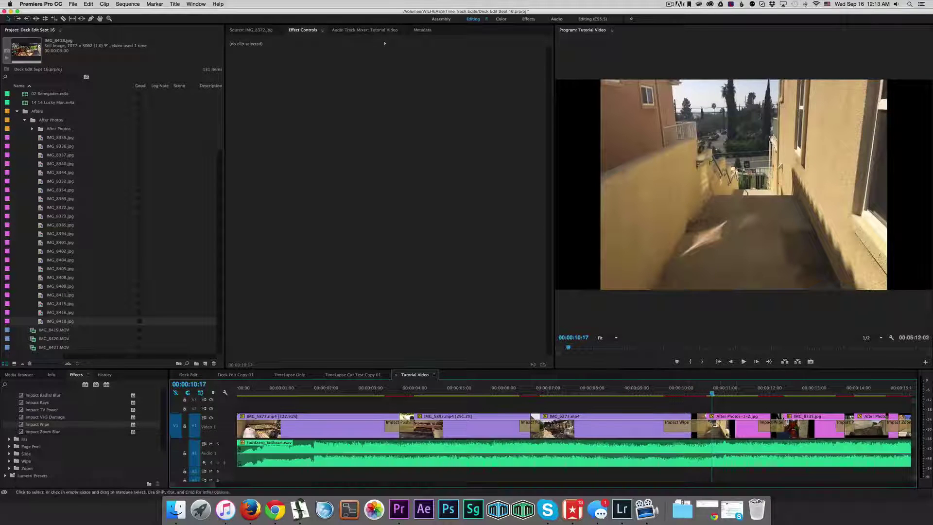
pyautogui.hscroll(5, 701, 401)
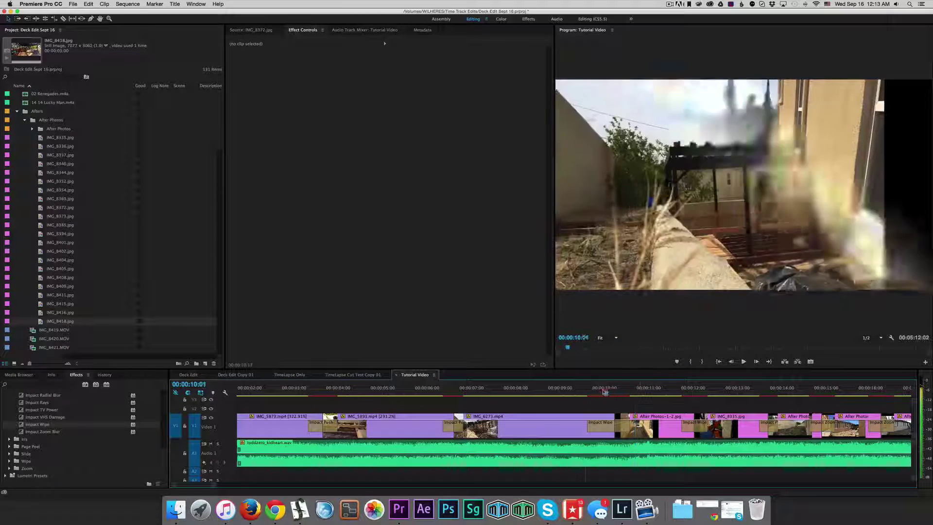
pyautogui.moveTo(582, 391); pyautogui.dragTo(605, 392)
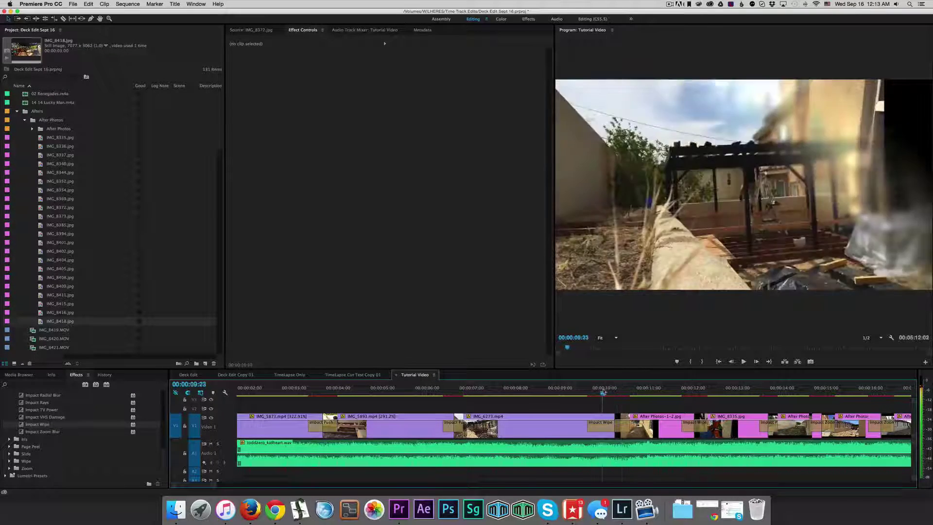
pyautogui.moveTo(634, 392); pyautogui.dragTo(594, 392)
pyautogui.press('space')
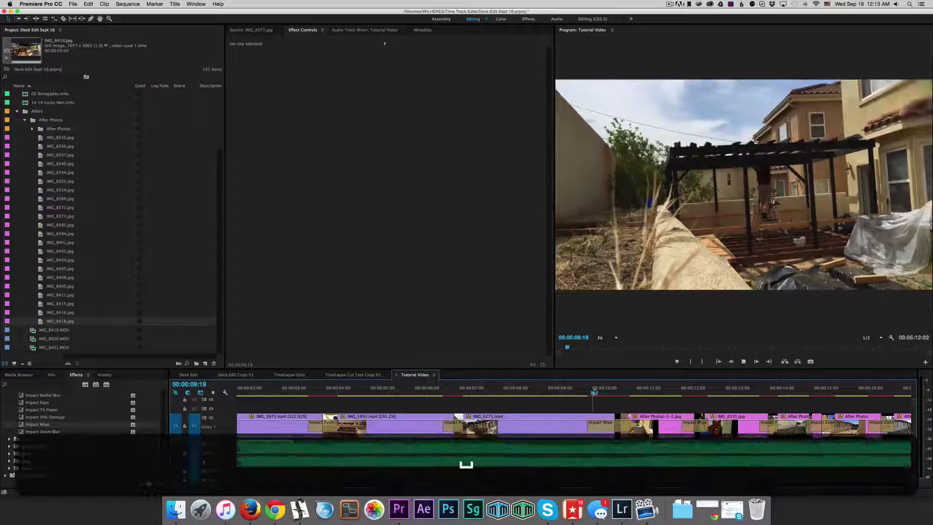
# Play the sequence from within IMG_6273.mp4 past the end of IMG_8418.jpg to review the edit with music
pyautogui.click(661, 431)
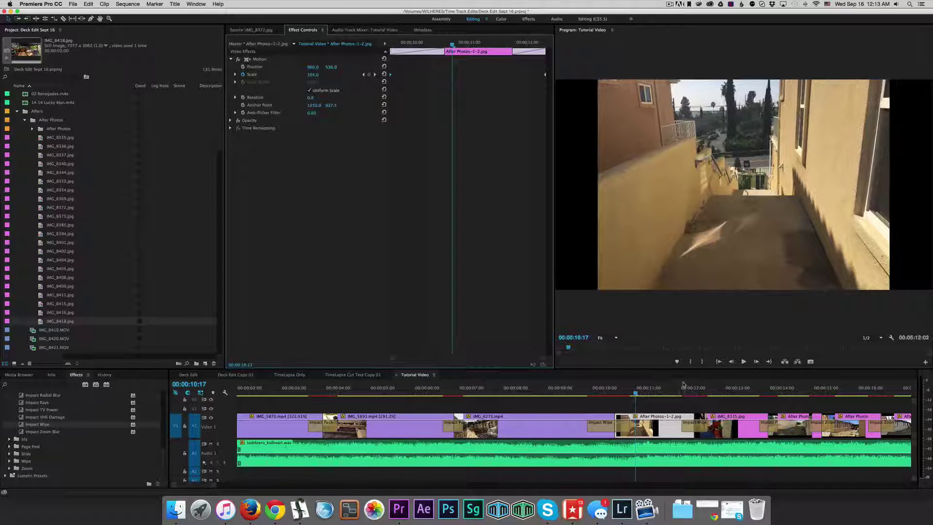
pyautogui.click(419, 388)
pyautogui.press('space')
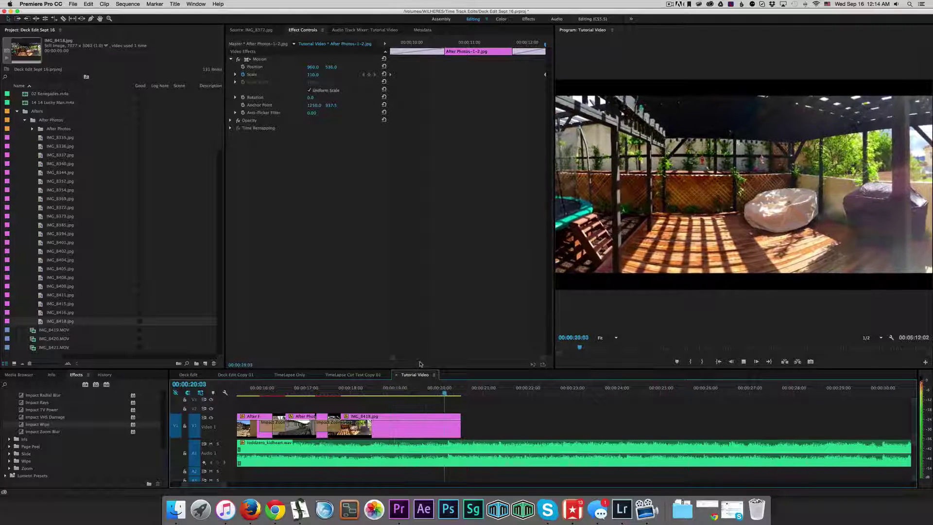
pyautogui.press('space')
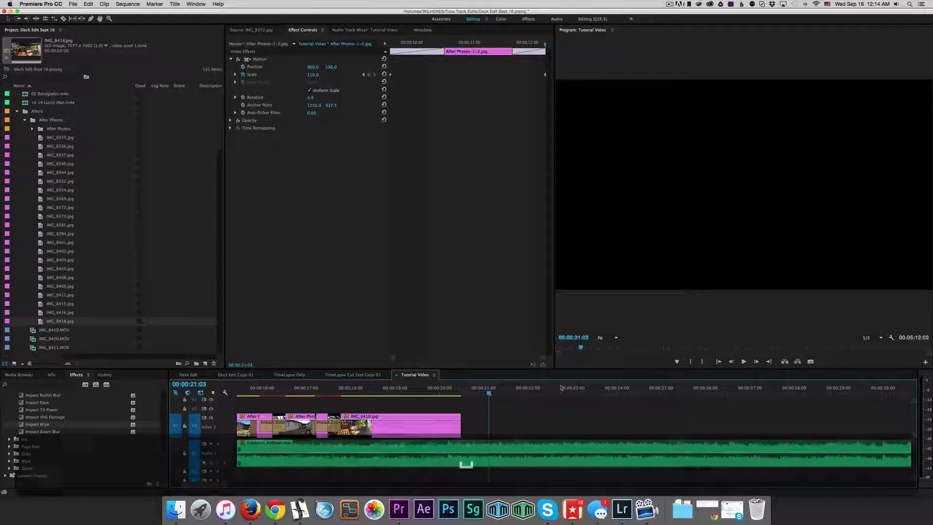
# Go to the end of IMG_8418.jpg, view the whole edit, and return the playhead to the sequence start
pyautogui.press('Up')
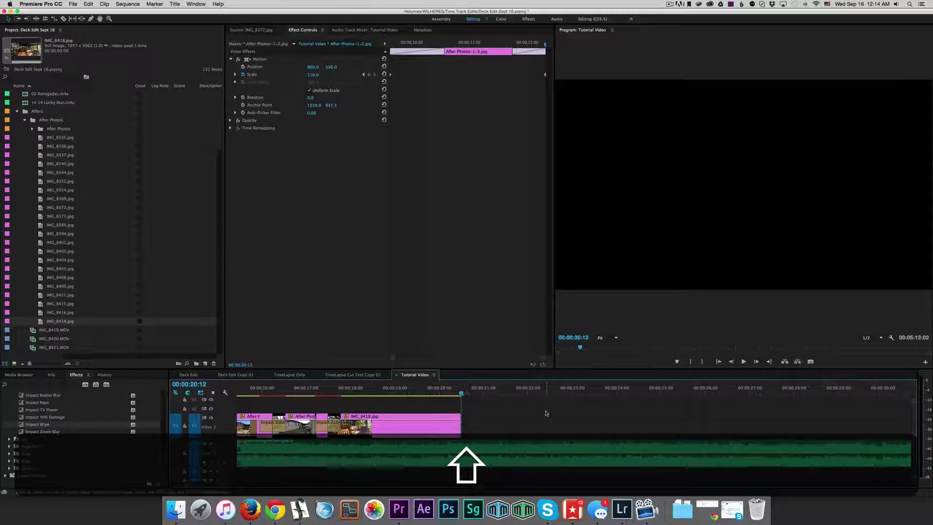
pyautogui.scroll(-5, 546, 413)
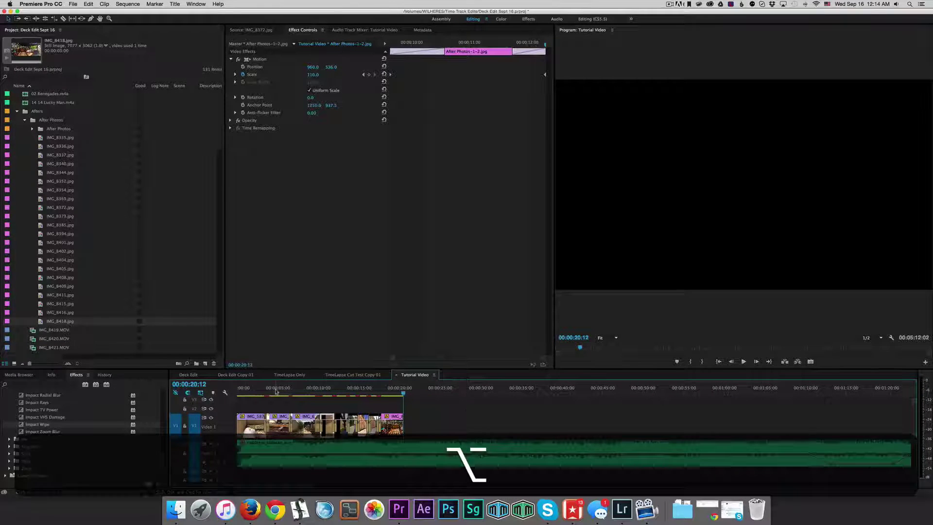
pyautogui.moveTo(275, 390); pyautogui.dragTo(230, 391)
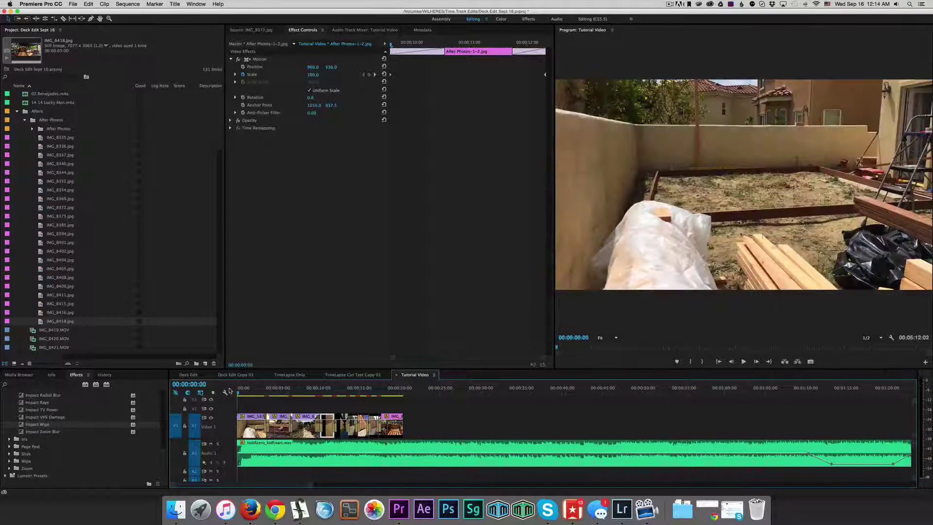